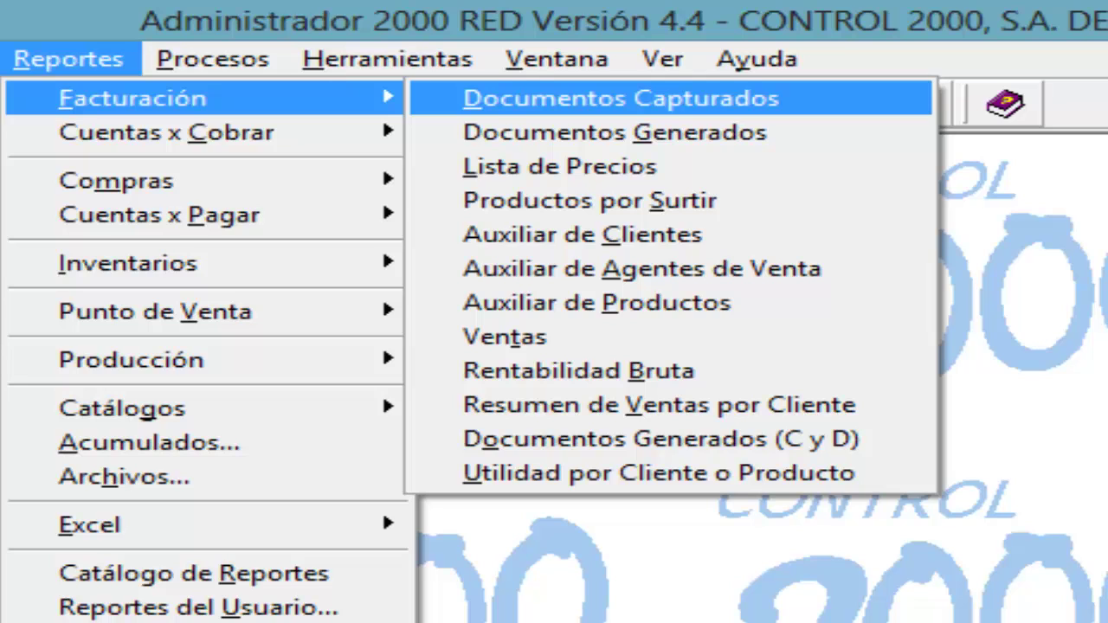
Step: Close the open report choices and launch the Reporteador report designer
key(Escape)
key(Escape)
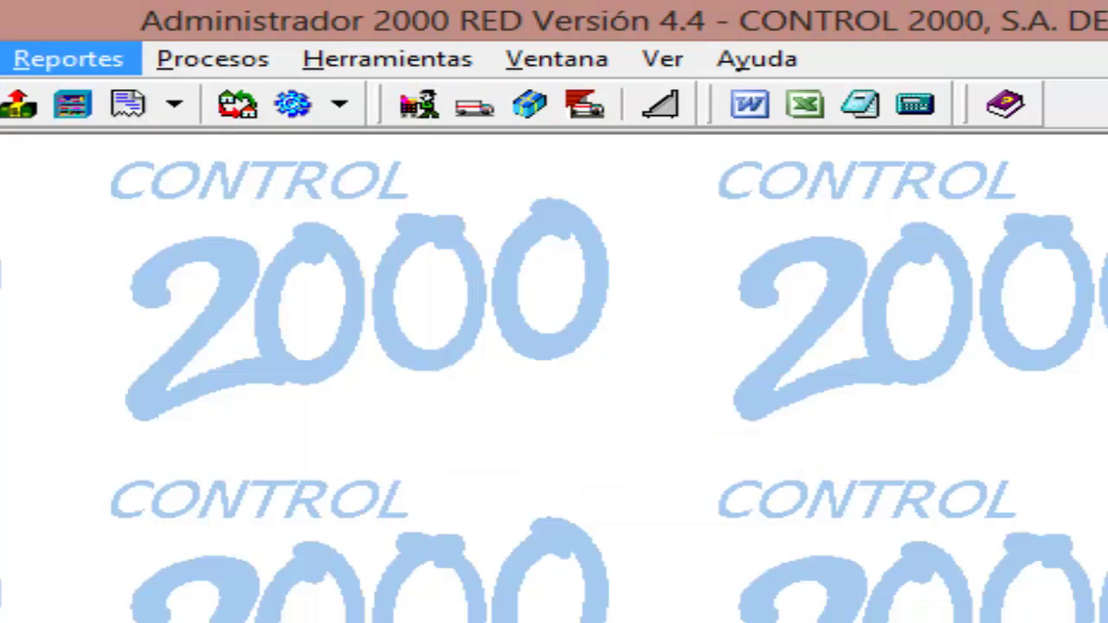
key(Right)
key(Down)
key(Down)
key(Down)
key(Down)
key(Down)
key(Down)
key(Down)
key(Down)
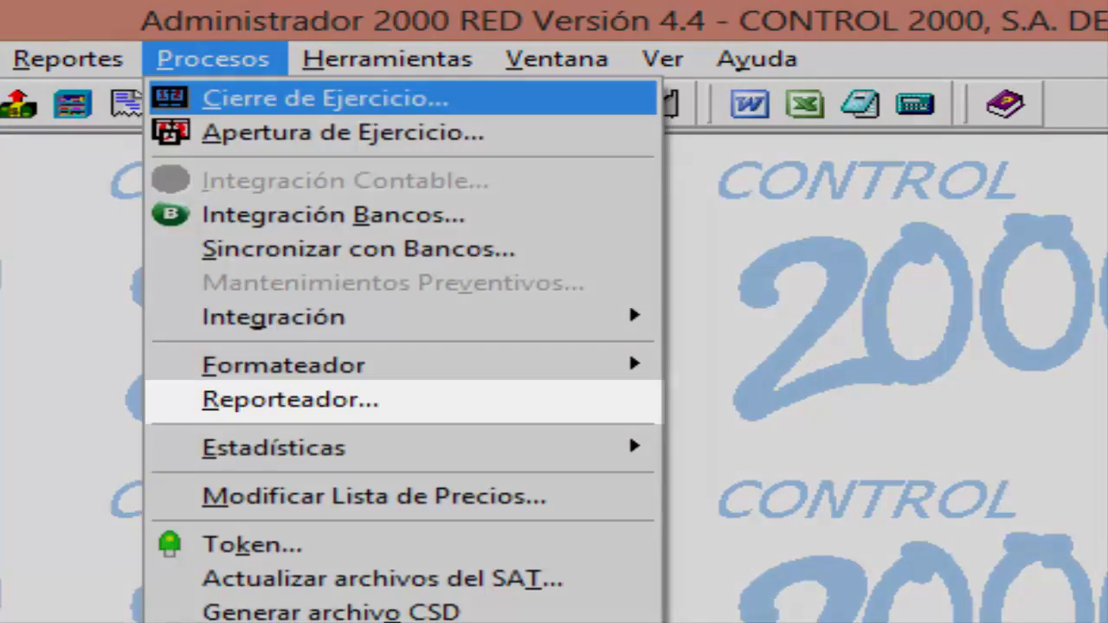
key(Down)
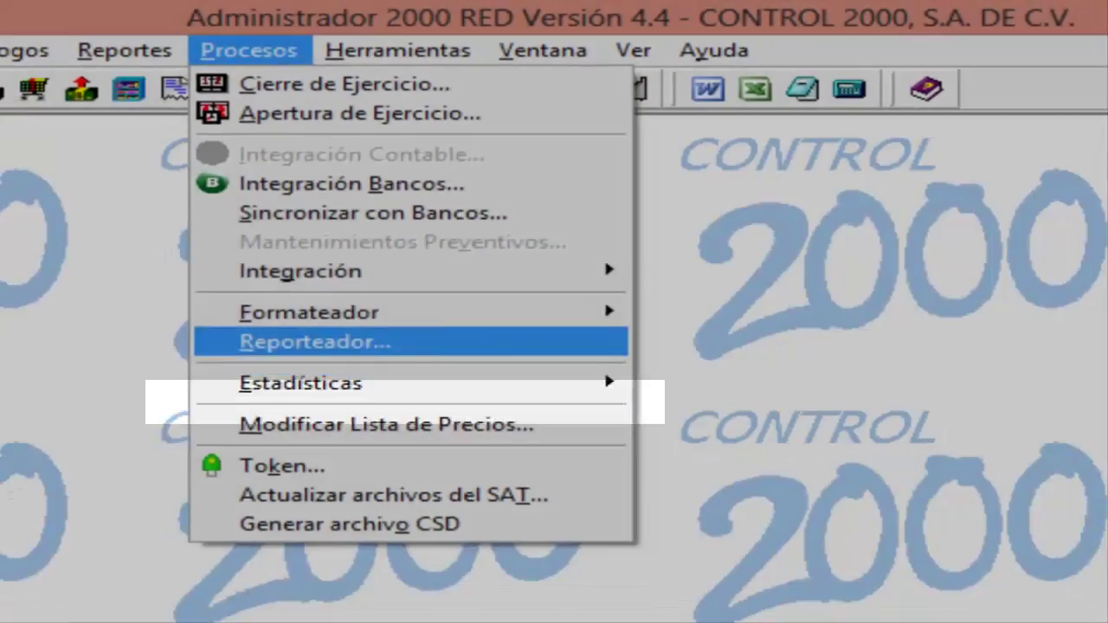
key(Return)
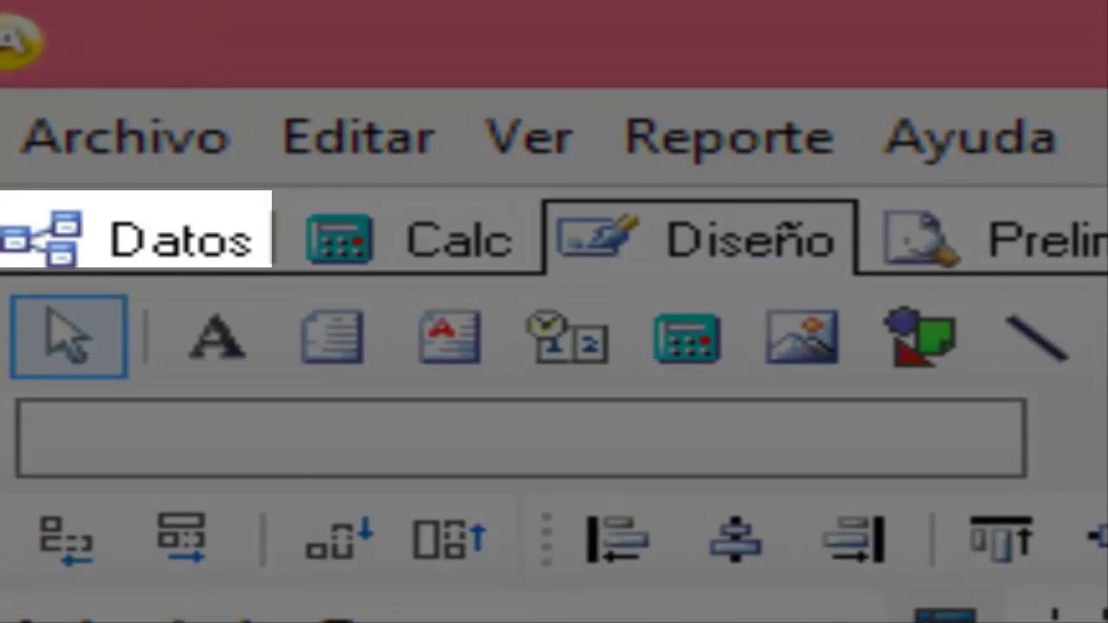
Step: Create a new query in the report's data workspace using the Diseñador de Consultas
click(168, 244)
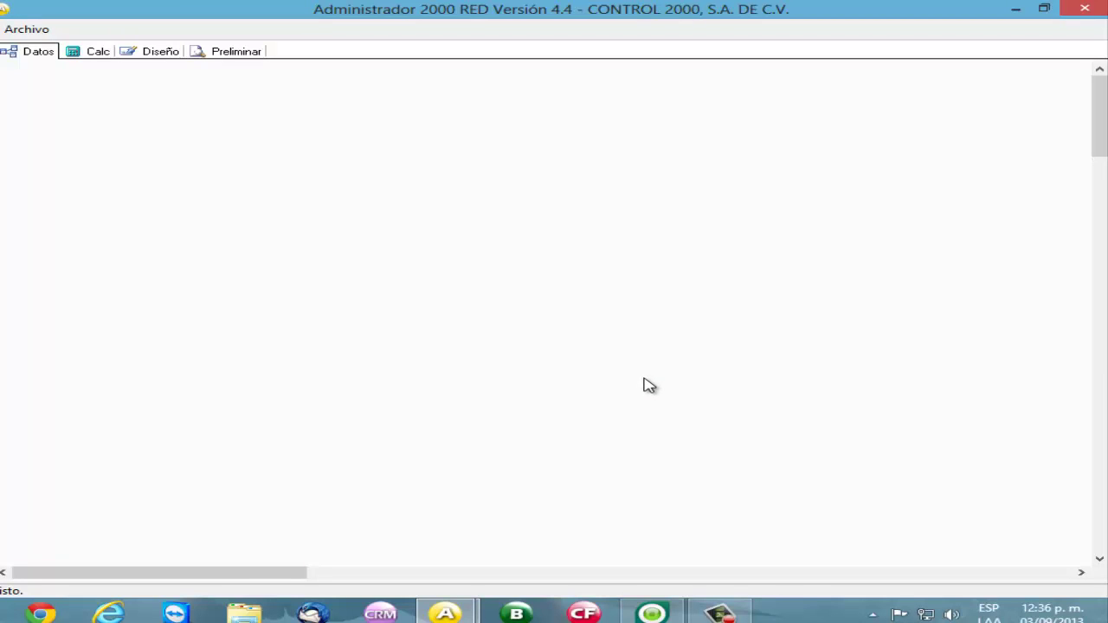
key(alt+a)
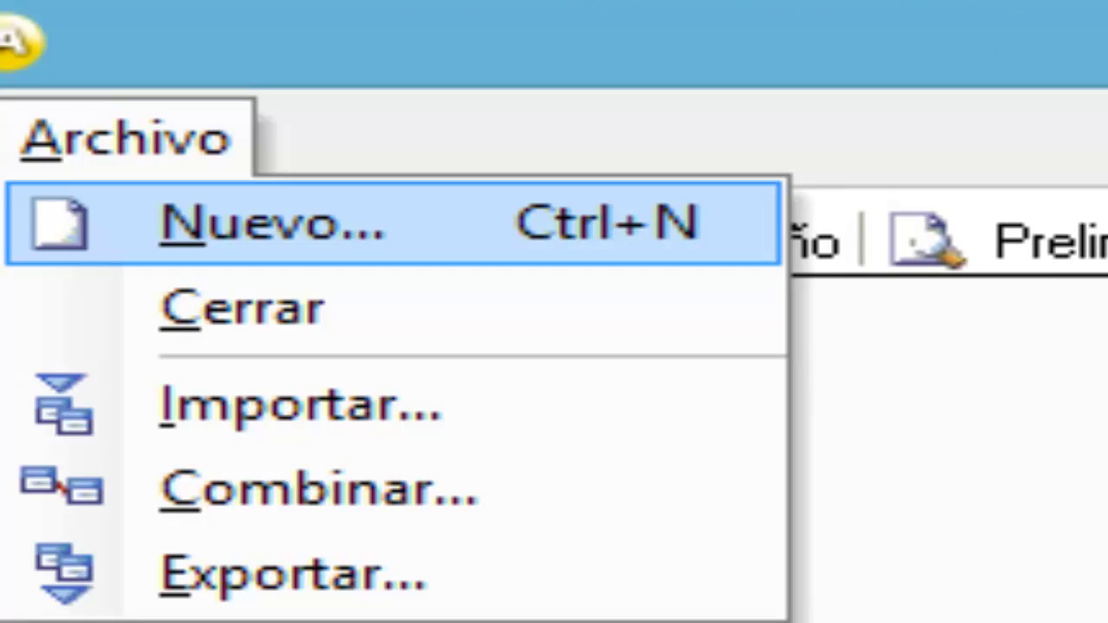
key(Return)
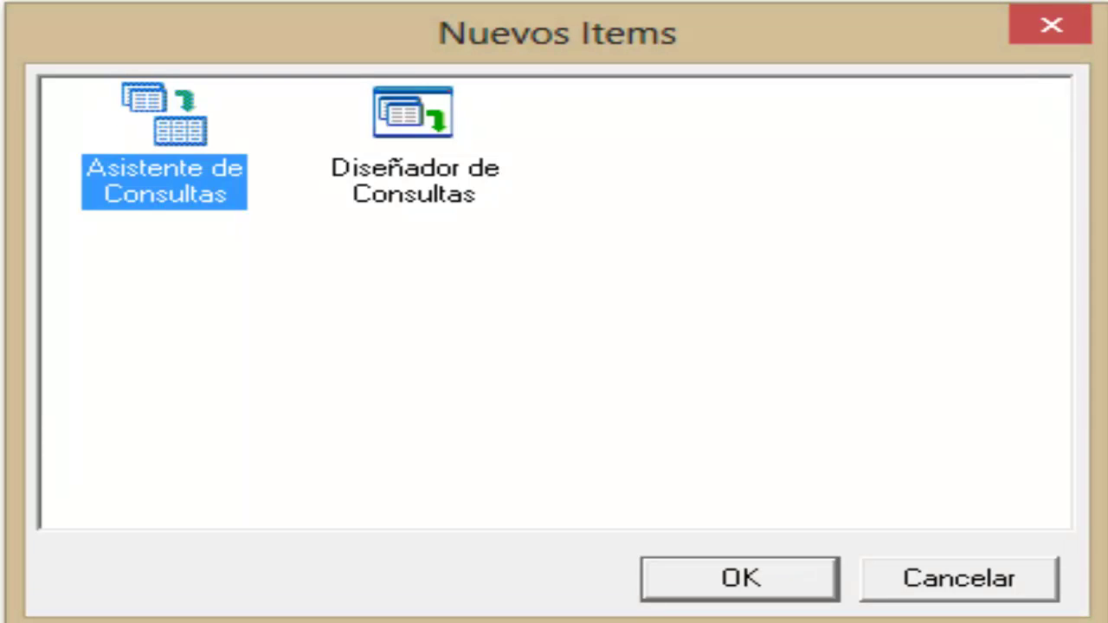
click(432, 175)
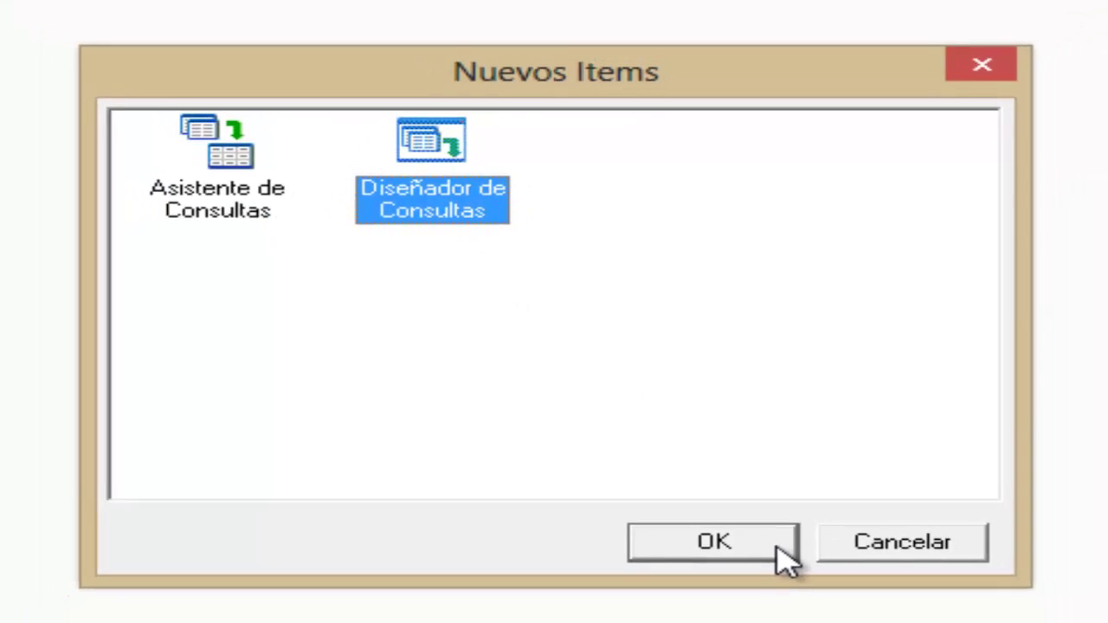
click(818, 590)
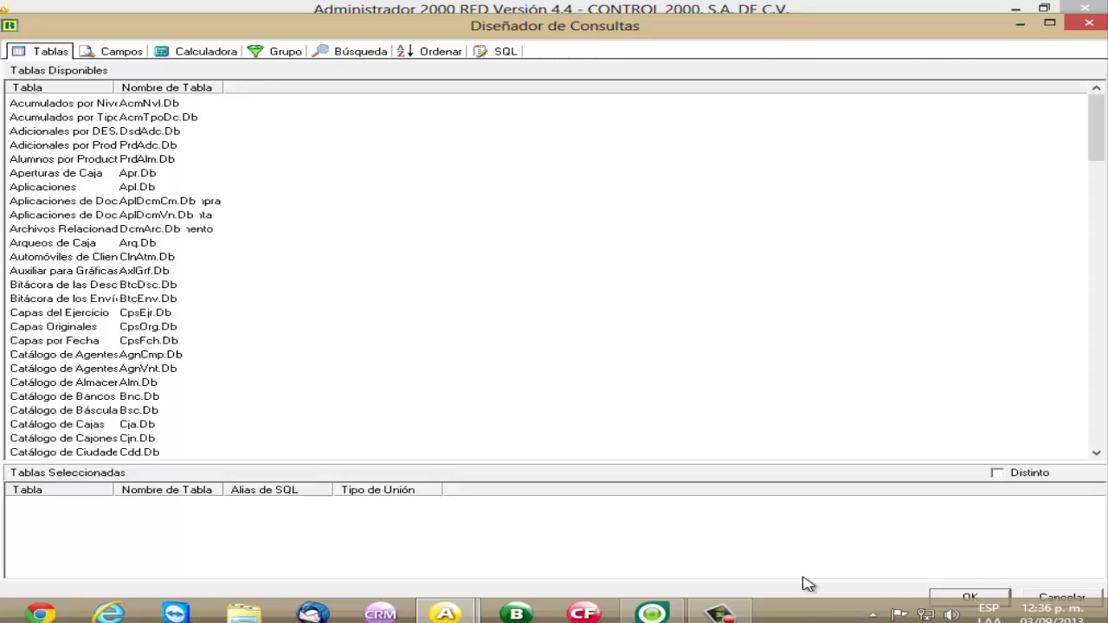
Step: Widen the table name column and add the Aplicaciones de Documentos de Venta table to the query
drag(113, 87, 297, 88)
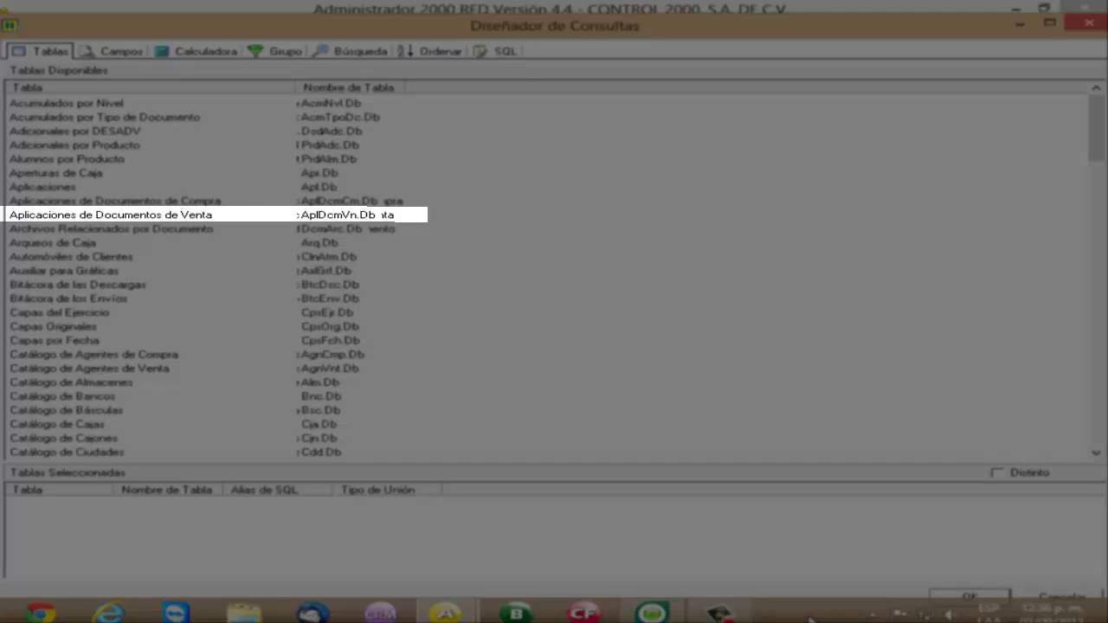
click(197, 216)
double_click(184, 218)
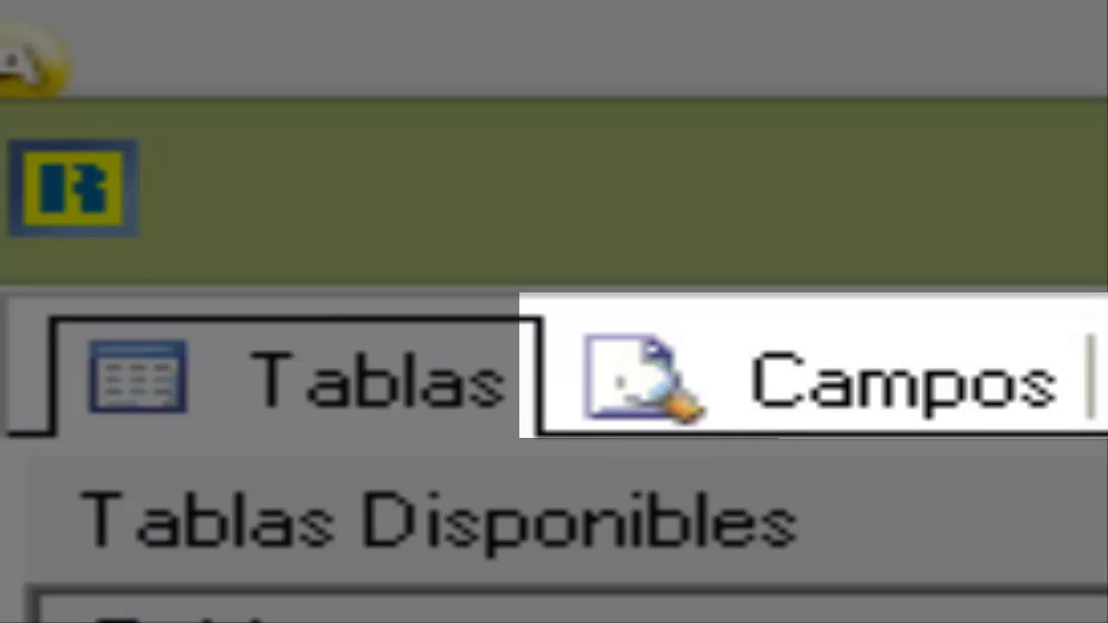
Step: Add the fields Clave del Cliente, Fecha de Cobro, No. Cheque and Referencia de la Aplicación to the query, widening the alias columns
click(948, 388)
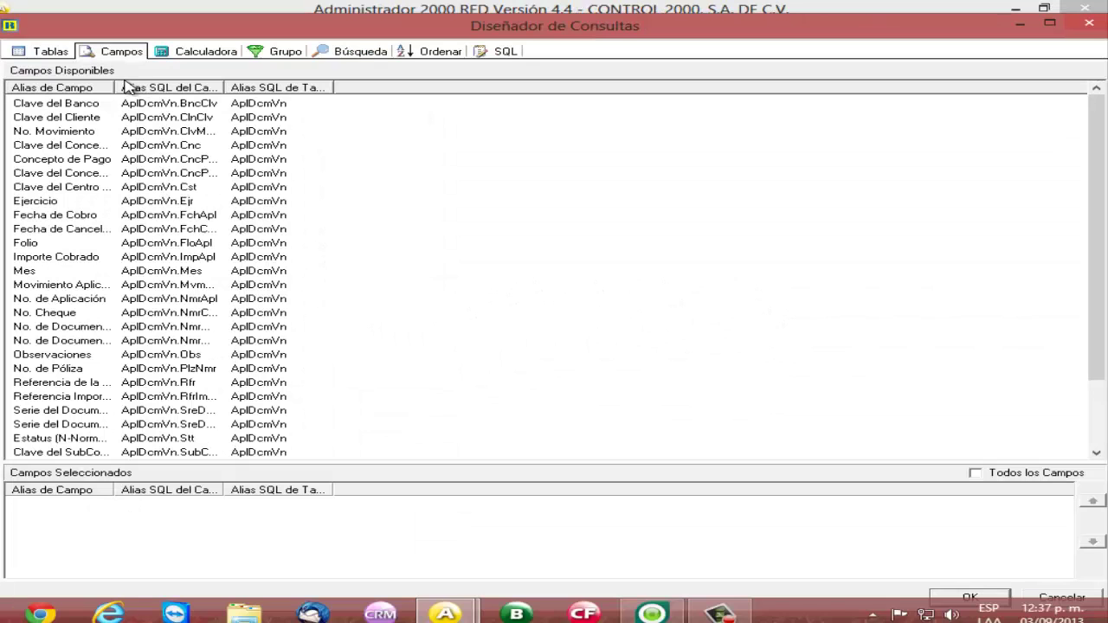
drag(115, 87, 267, 87)
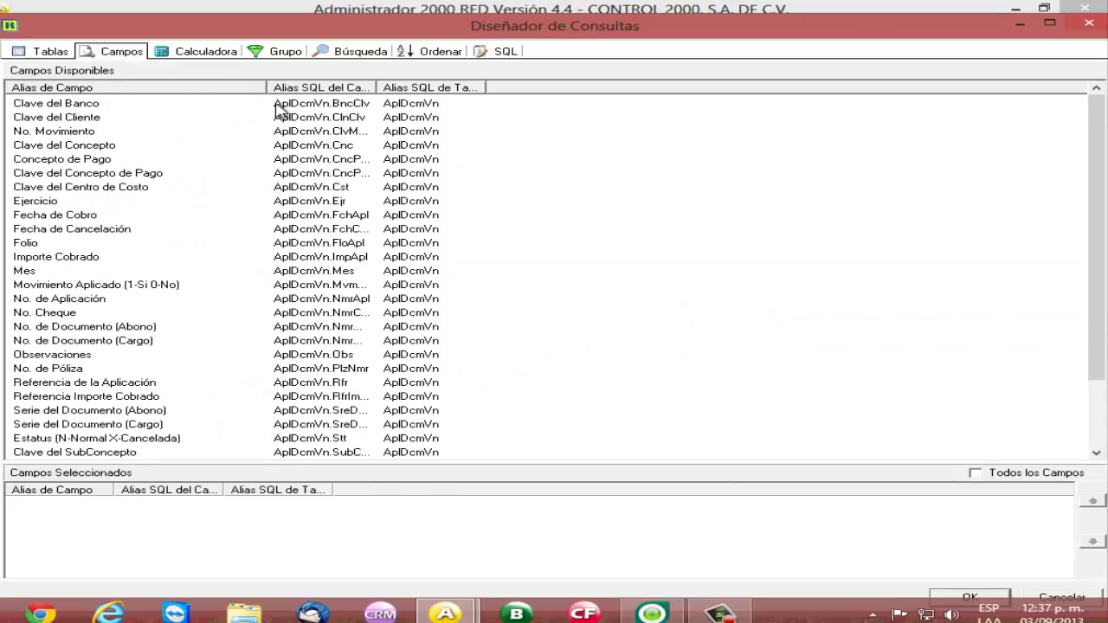
click(93, 119)
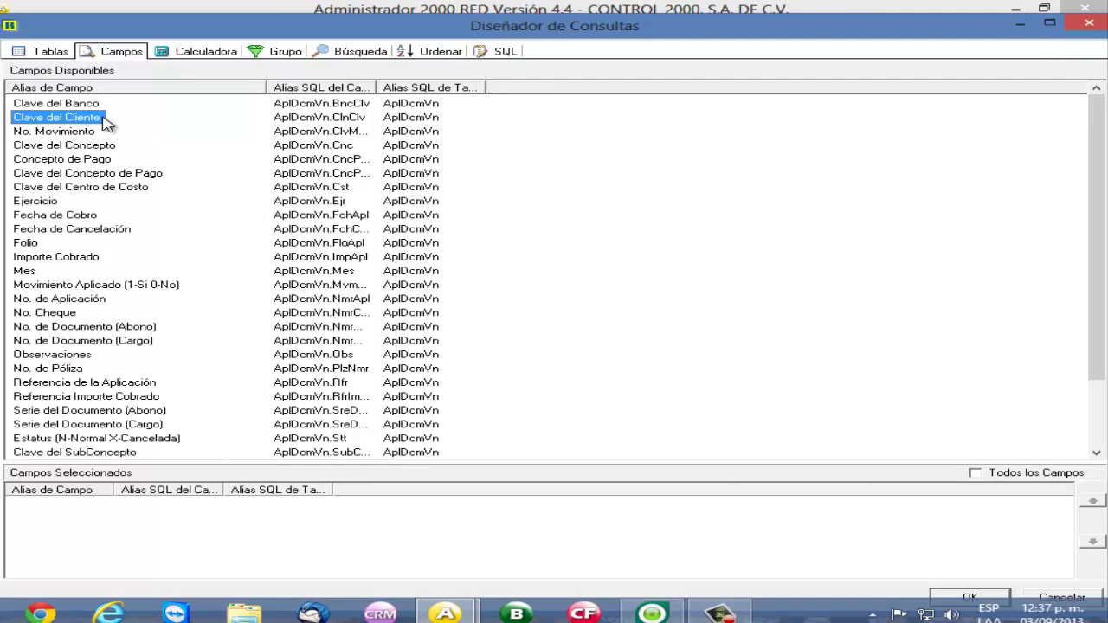
double_click(102, 119)
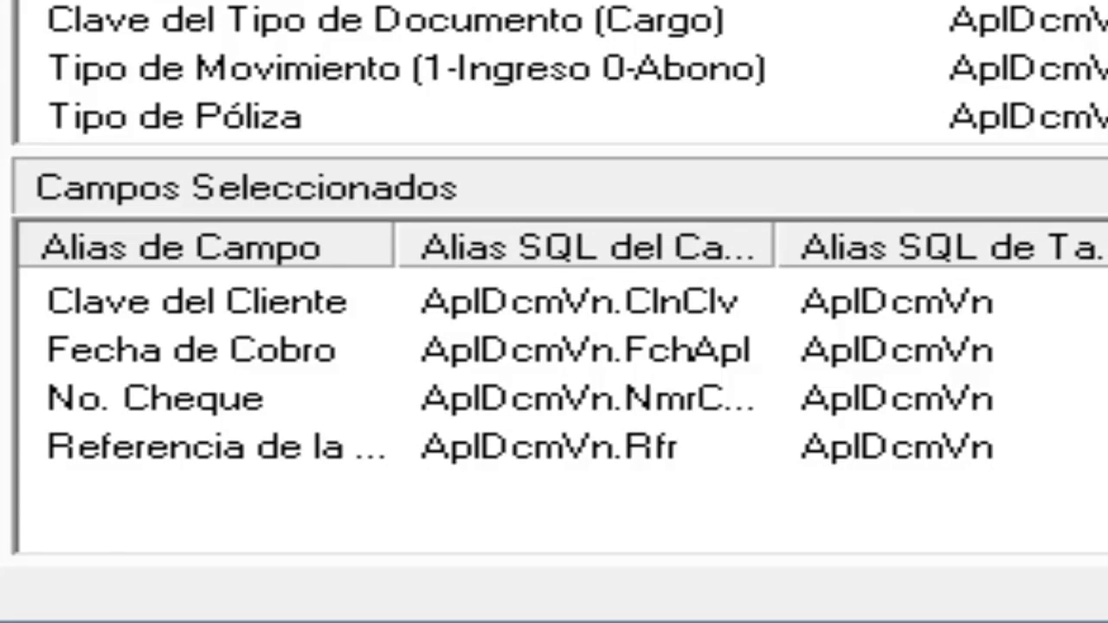
drag(395, 246, 674, 251)
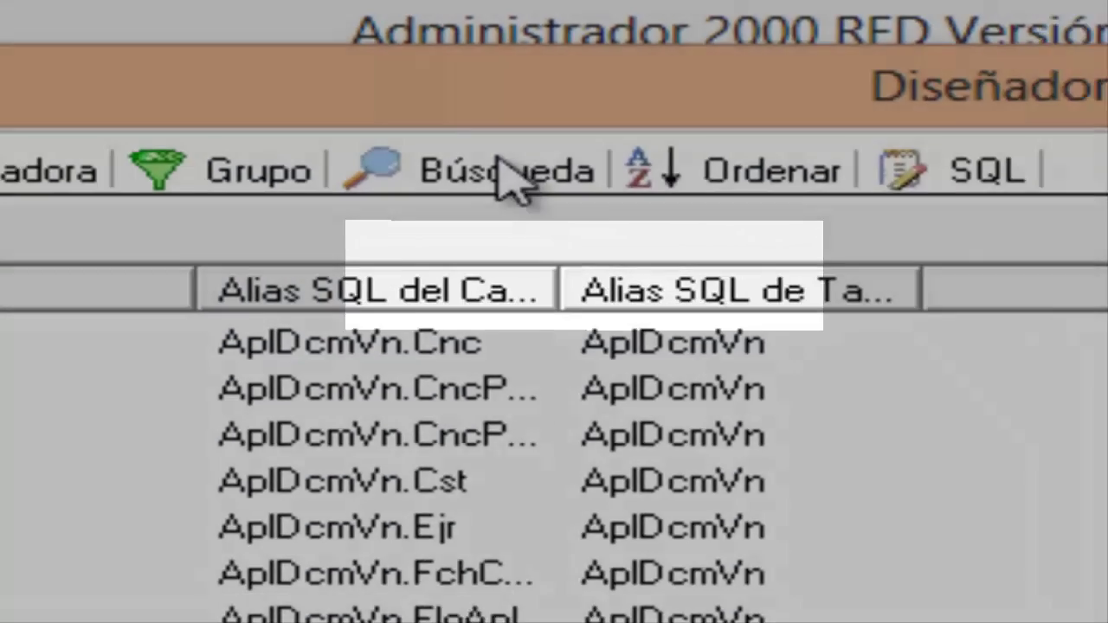
Step: Widen the field alias column in the search settings and add Clave del Cliente as a search criterion
click(511, 179)
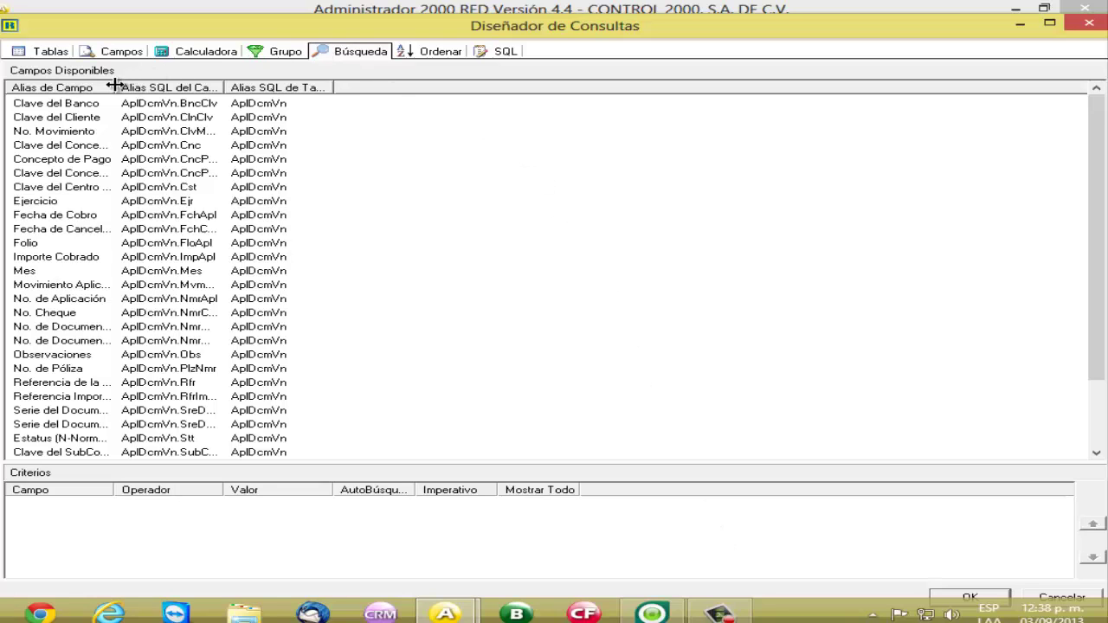
drag(115, 84, 188, 84)
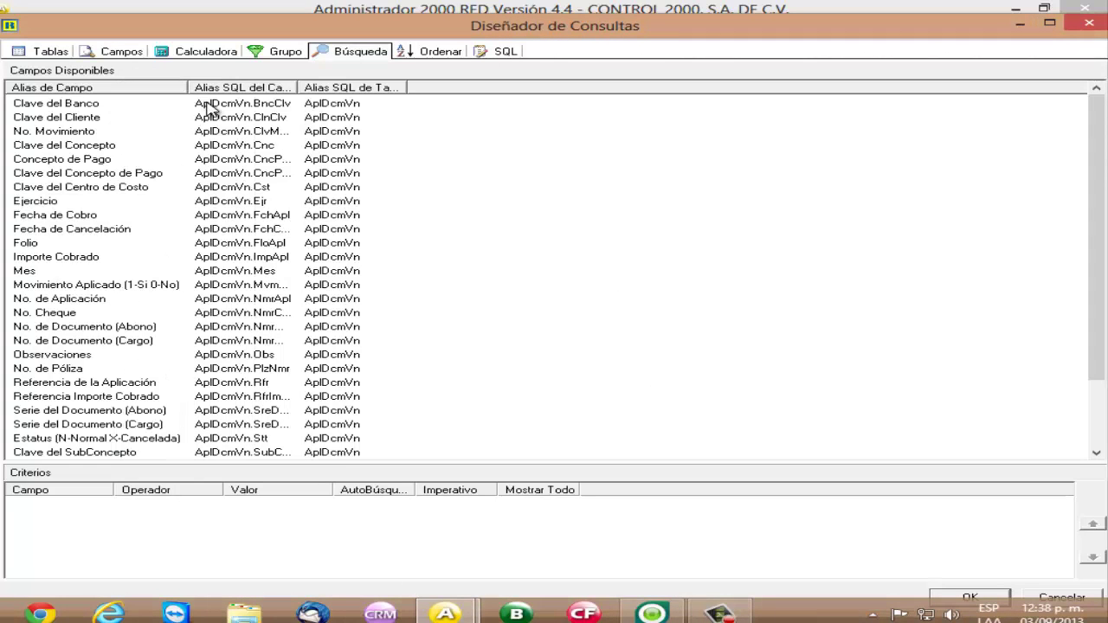
double_click(76, 121)
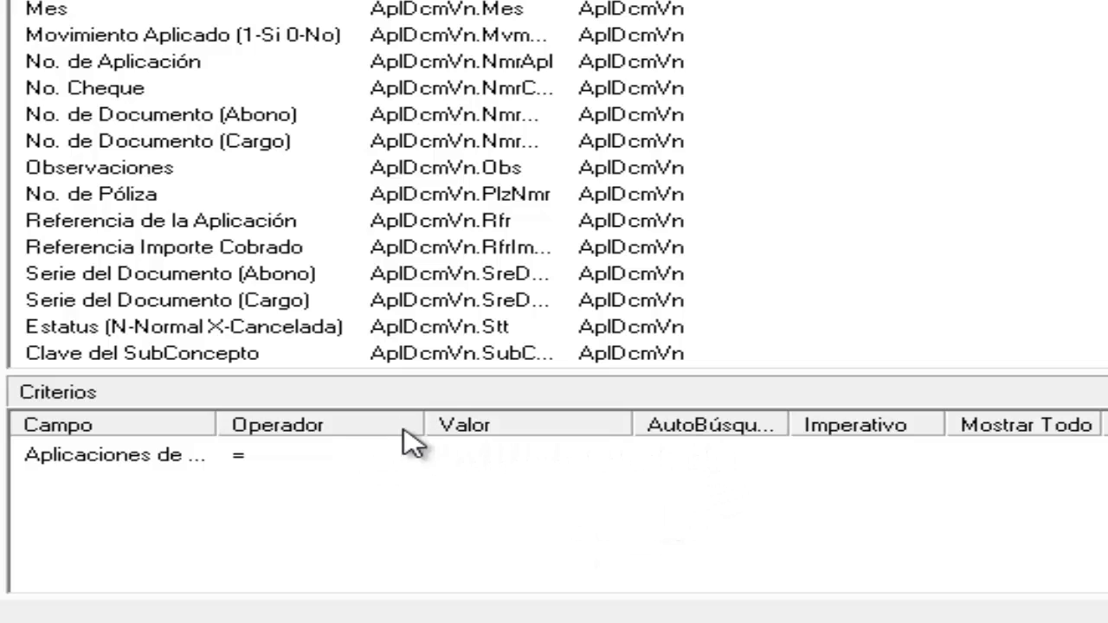
Step: Set the criterion's operator to Entre, enable its AutoBúsqueda option and accept the query
click(327, 457)
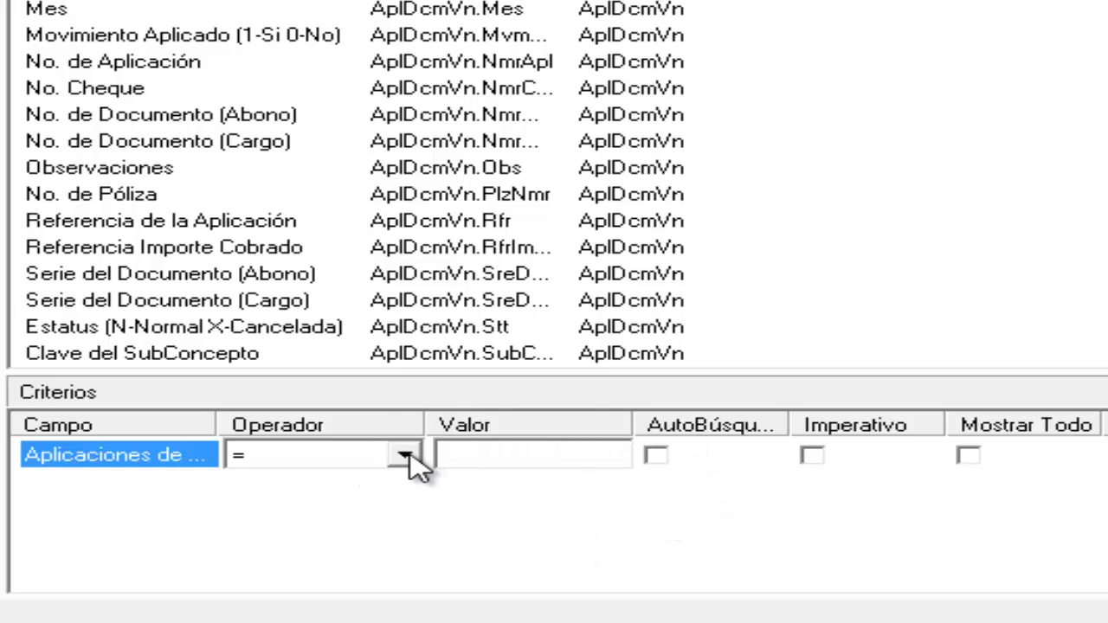
click(404, 456)
drag(420, 540, 418, 579)
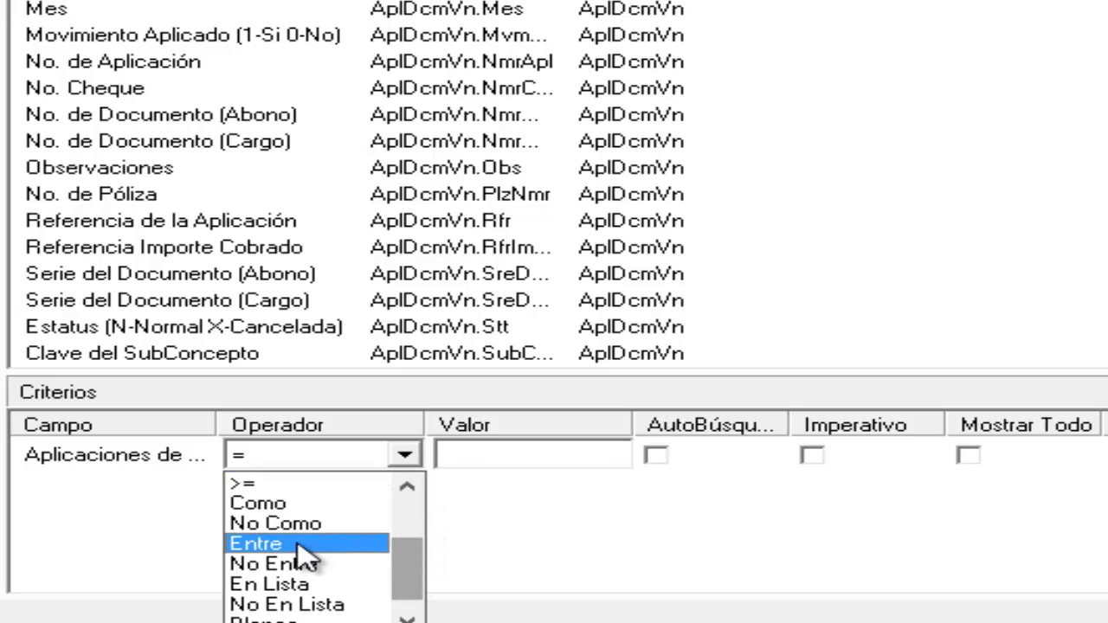
click(363, 543)
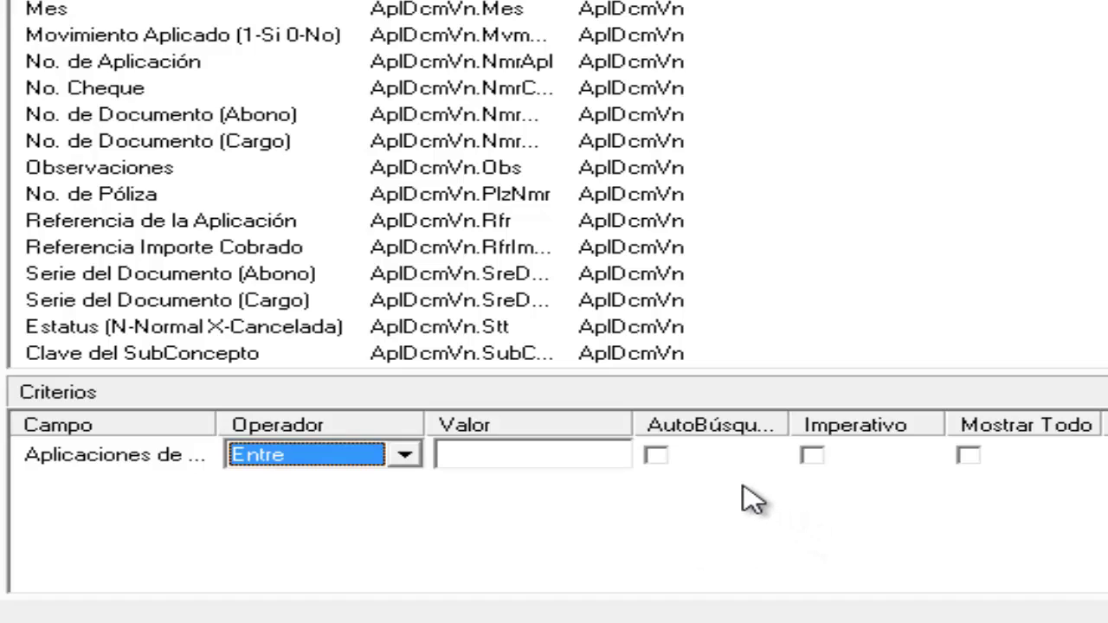
click(659, 459)
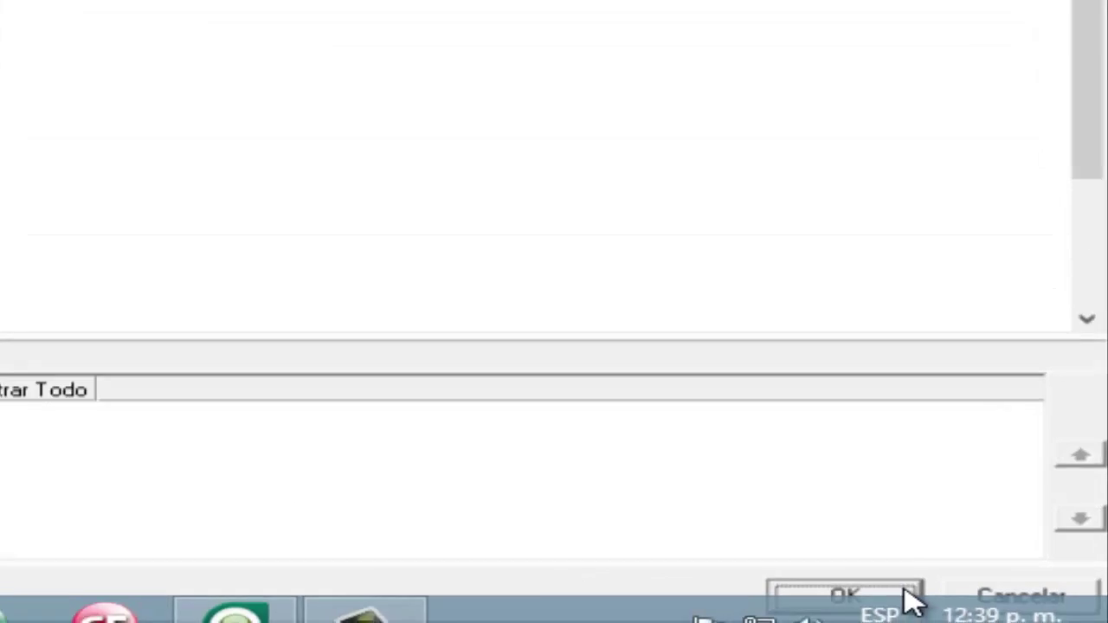
click(645, 589)
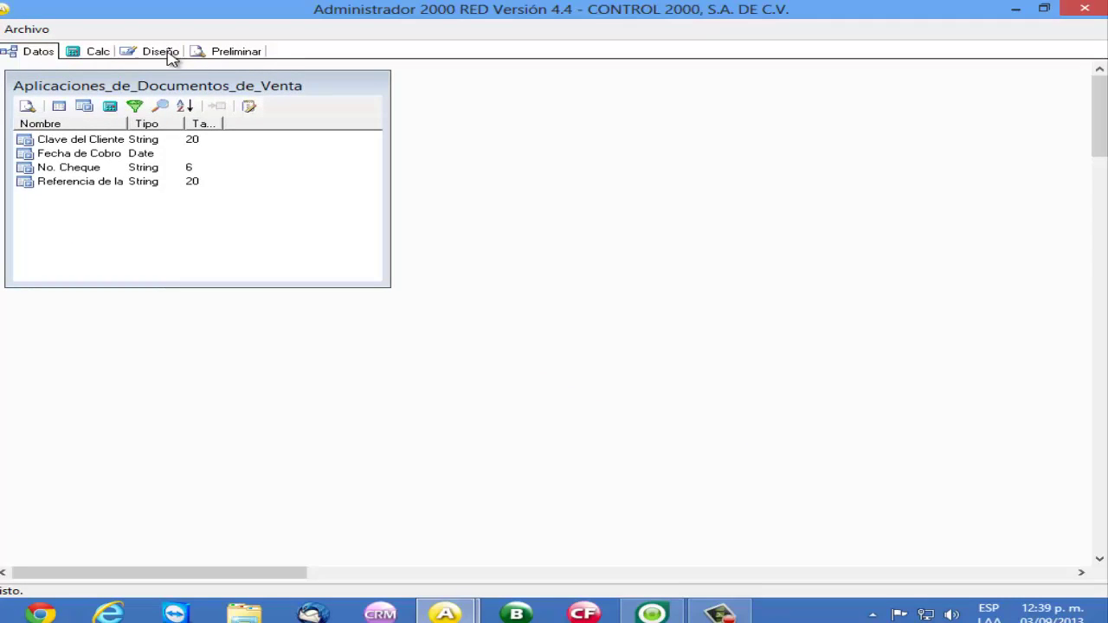
Step: Place a subreport in the Detalle band of the report design
click(164, 54)
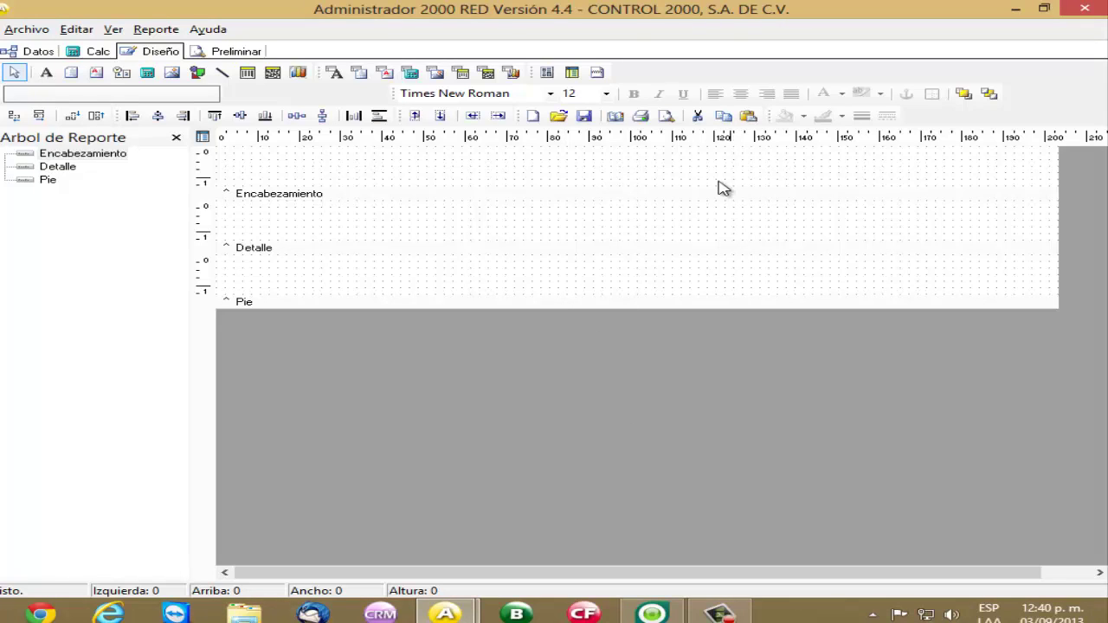
click(580, 76)
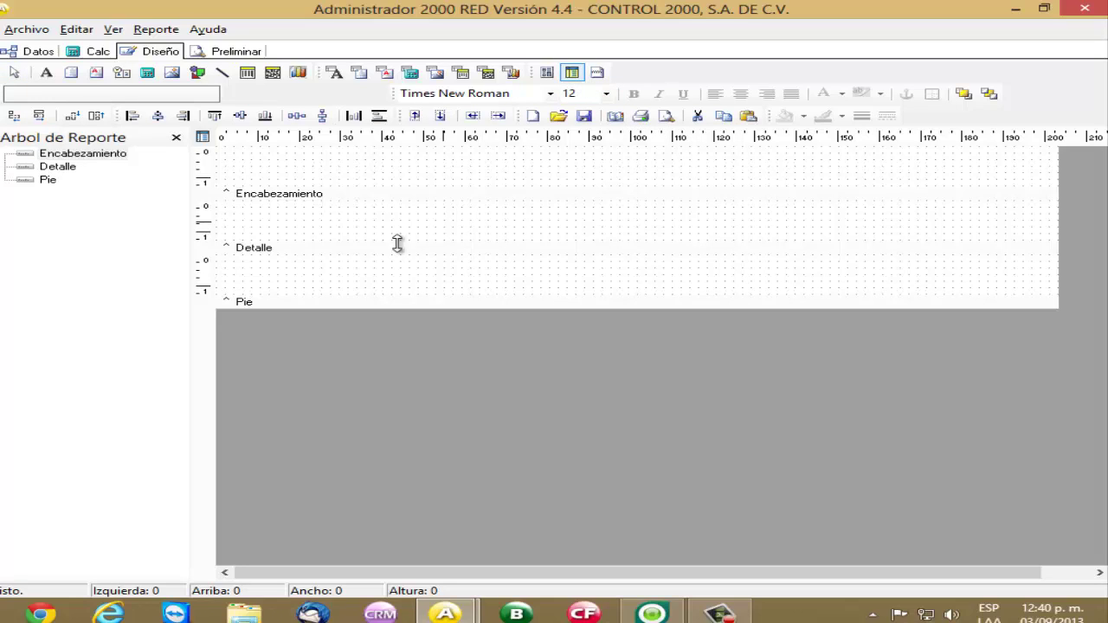
click(230, 213)
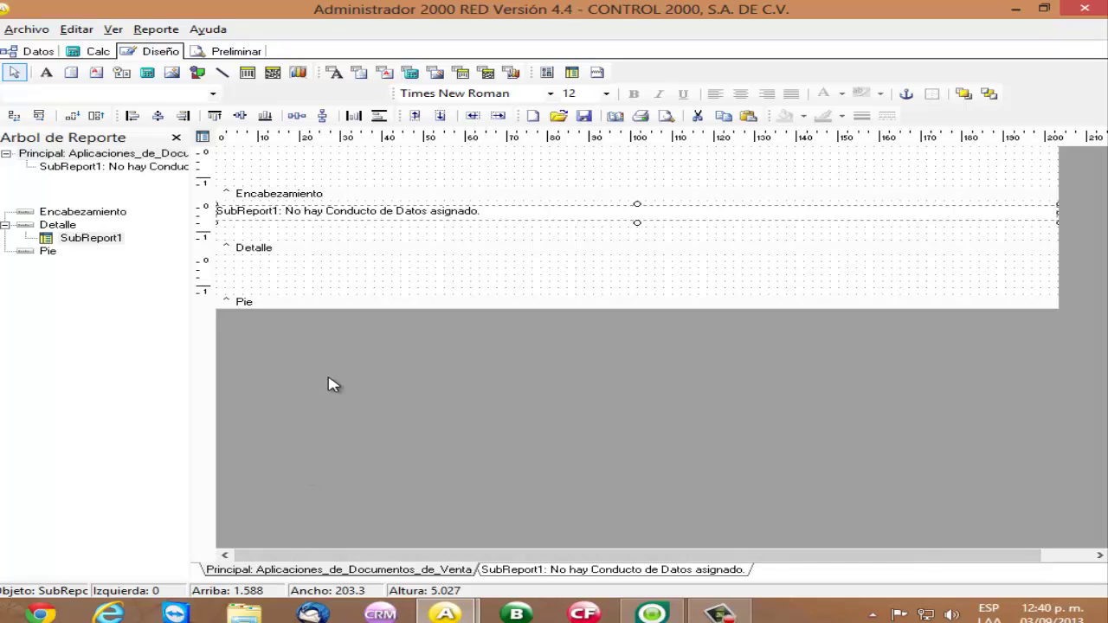
Step: Assign Parametros_Empresa as the main report's data source
click(157, 32)
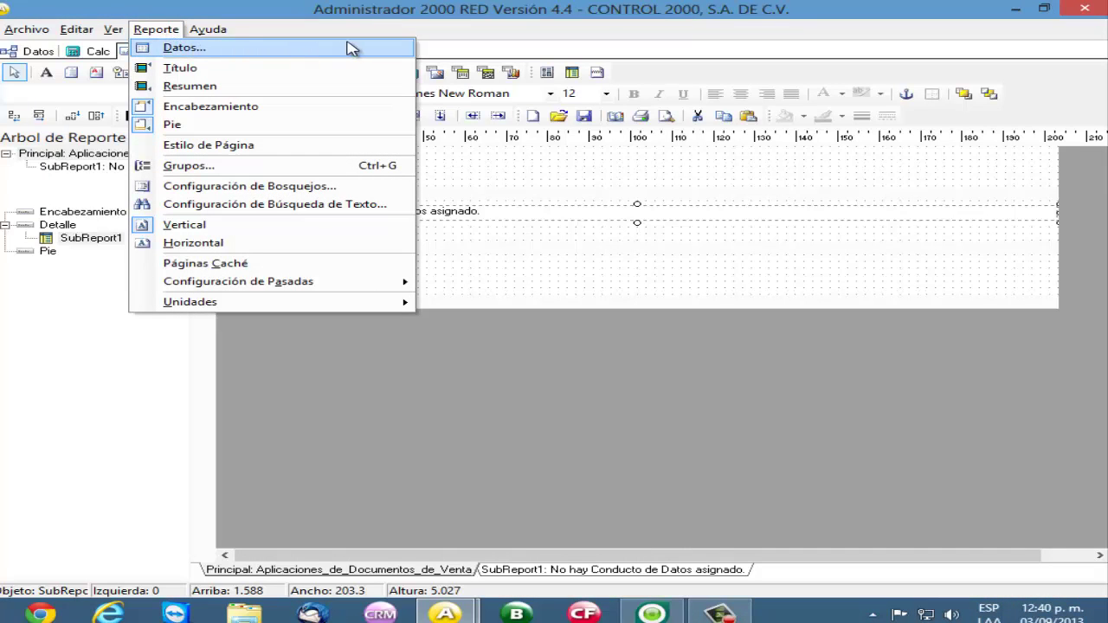
click(375, 55)
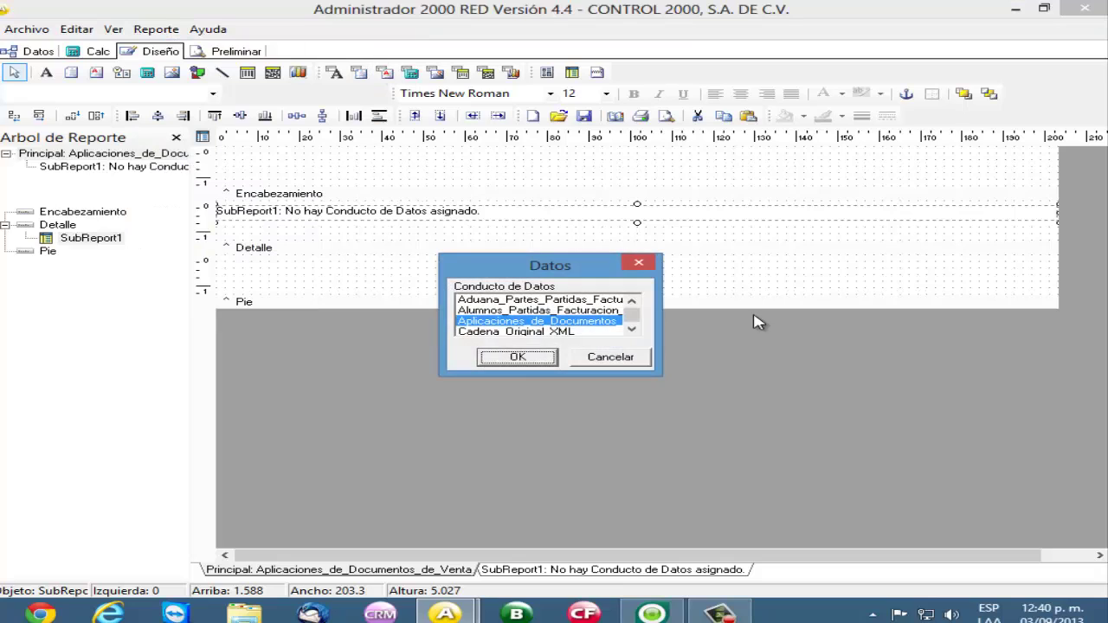
click(633, 305)
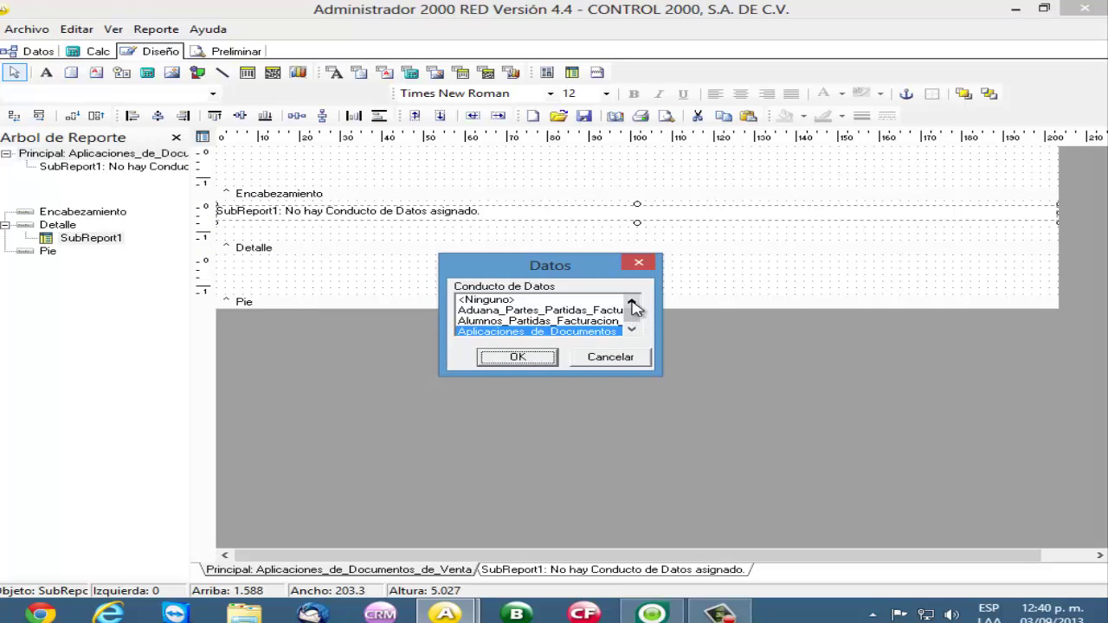
click(632, 330)
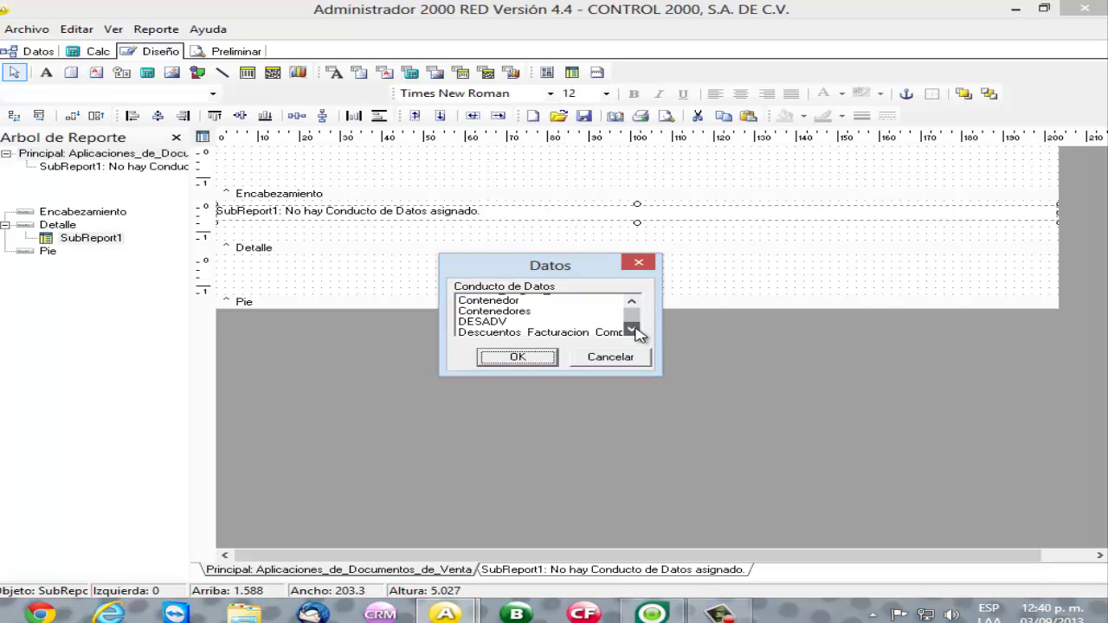
drag(635, 329, 635, 329)
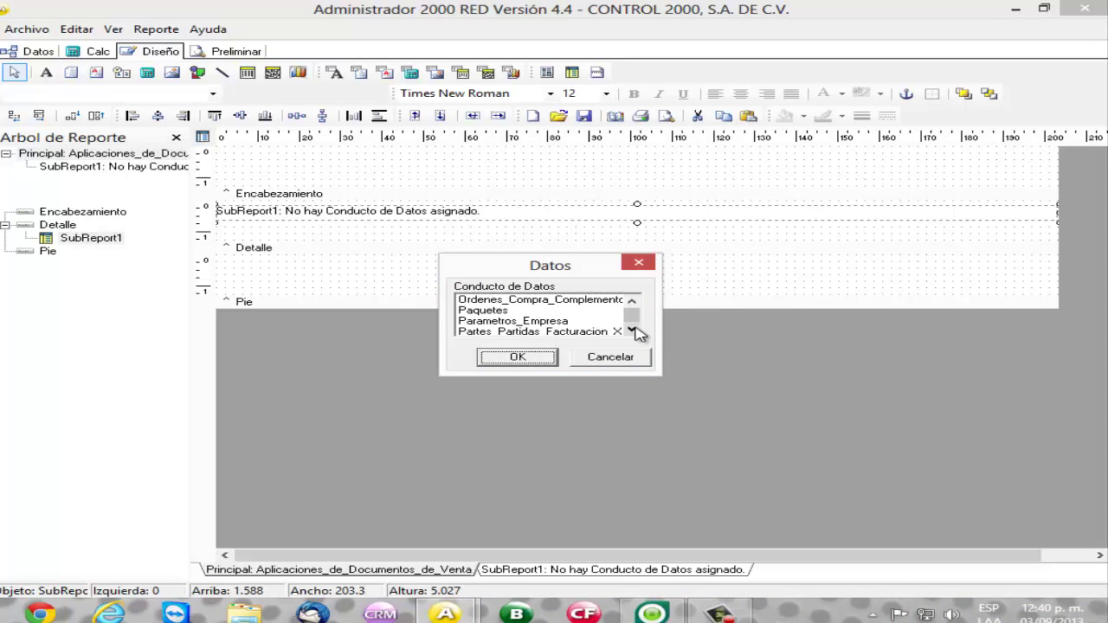
click(522, 321)
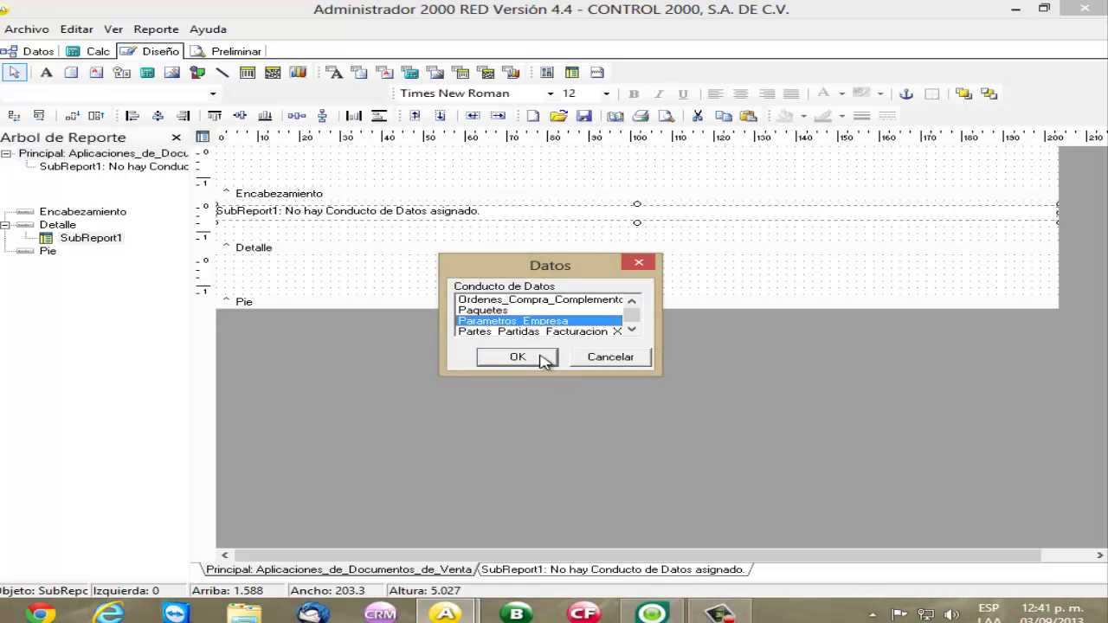
click(540, 358)
Step: Assign the sales document applications (Aplicaciones_de_Documentos_de_Venta) as SubReport1's data source
click(538, 573)
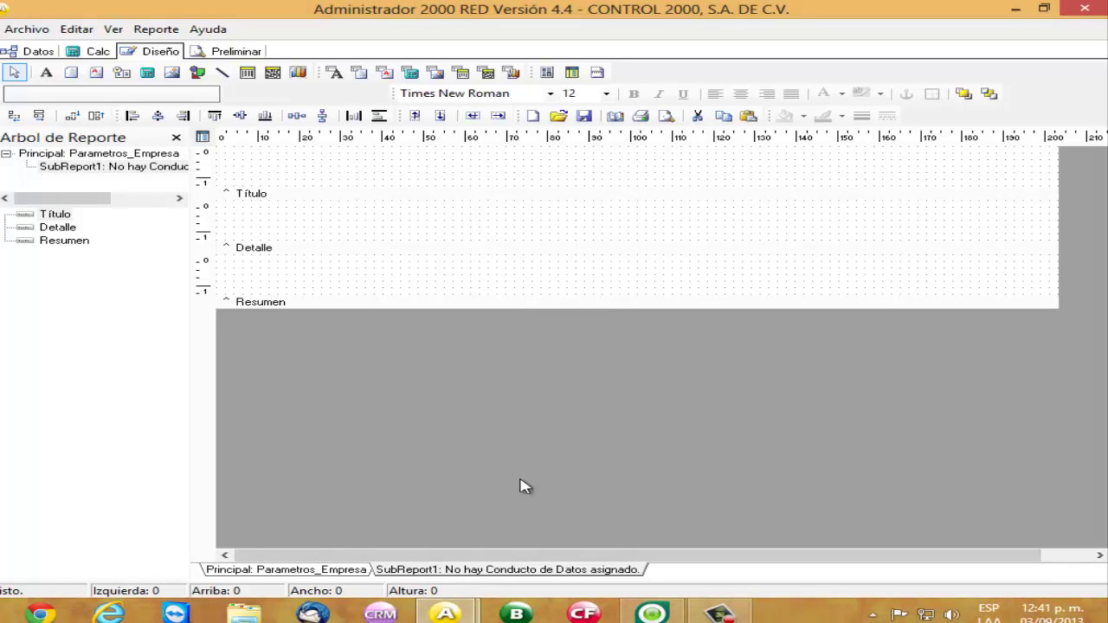
click(157, 30)
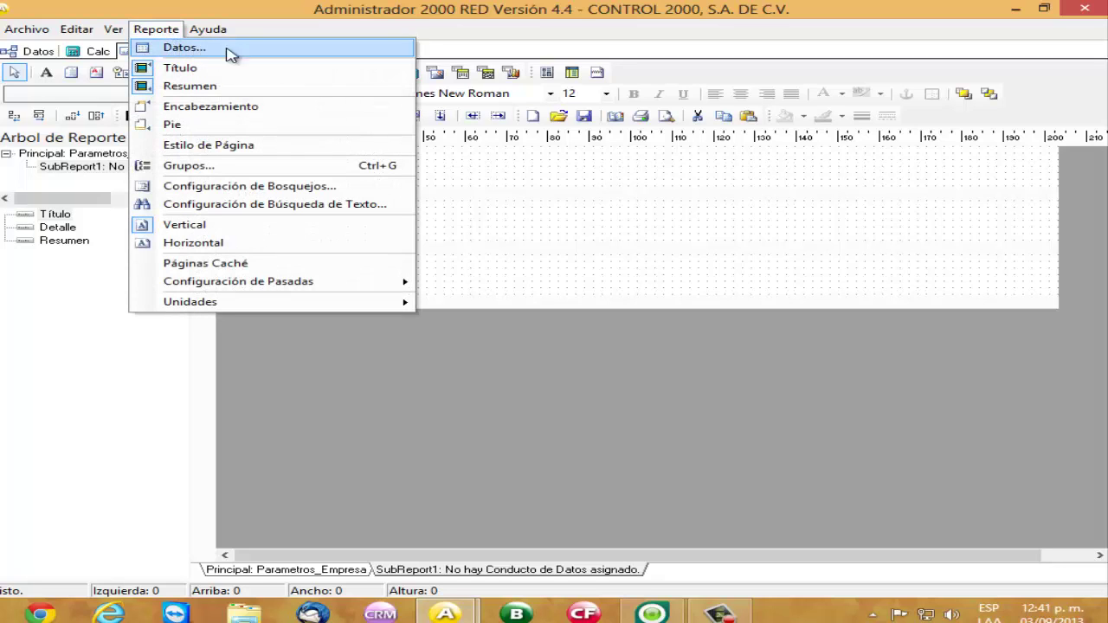
click(366, 51)
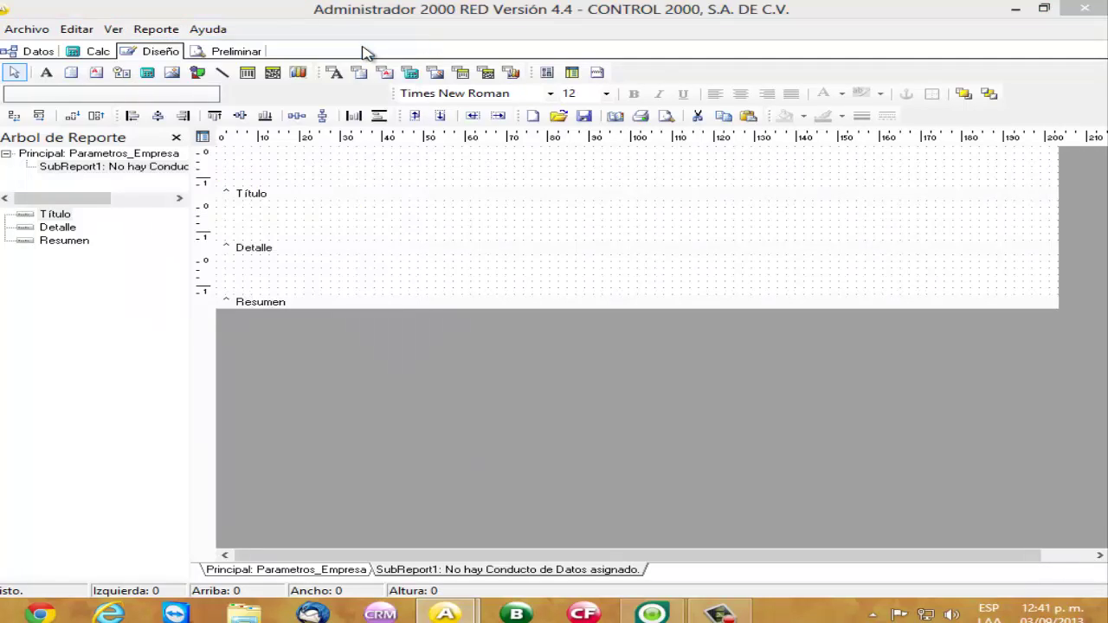
click(554, 331)
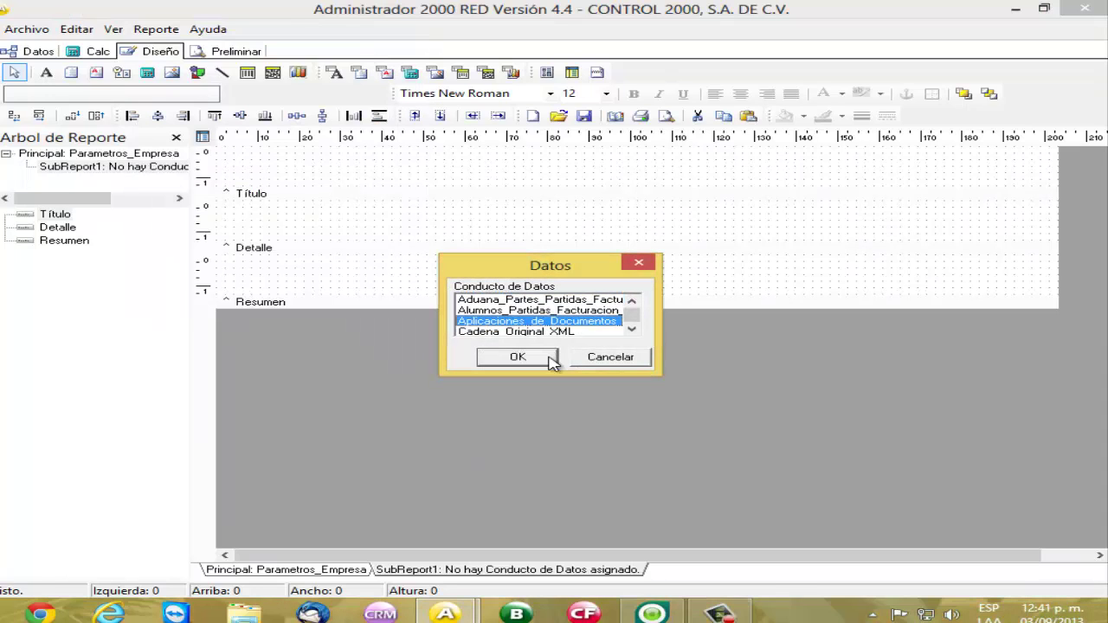
click(549, 359)
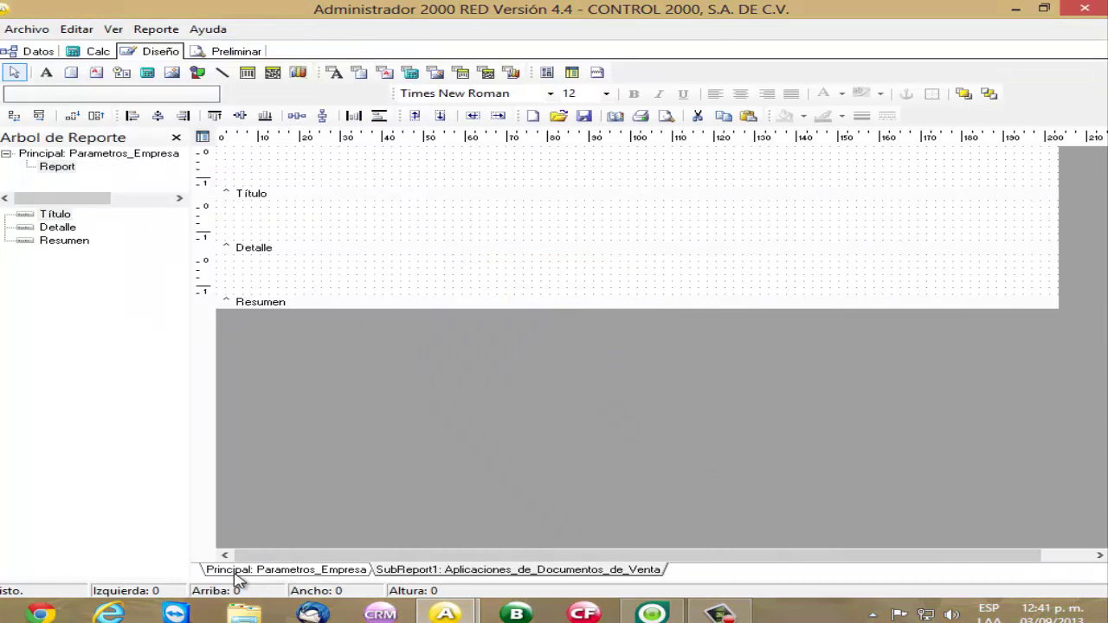
Step: In the main report, collapse the Pie band, fit Detalle to the subreport and enlarge the Encabezamiento band to about 30 mm
click(277, 575)
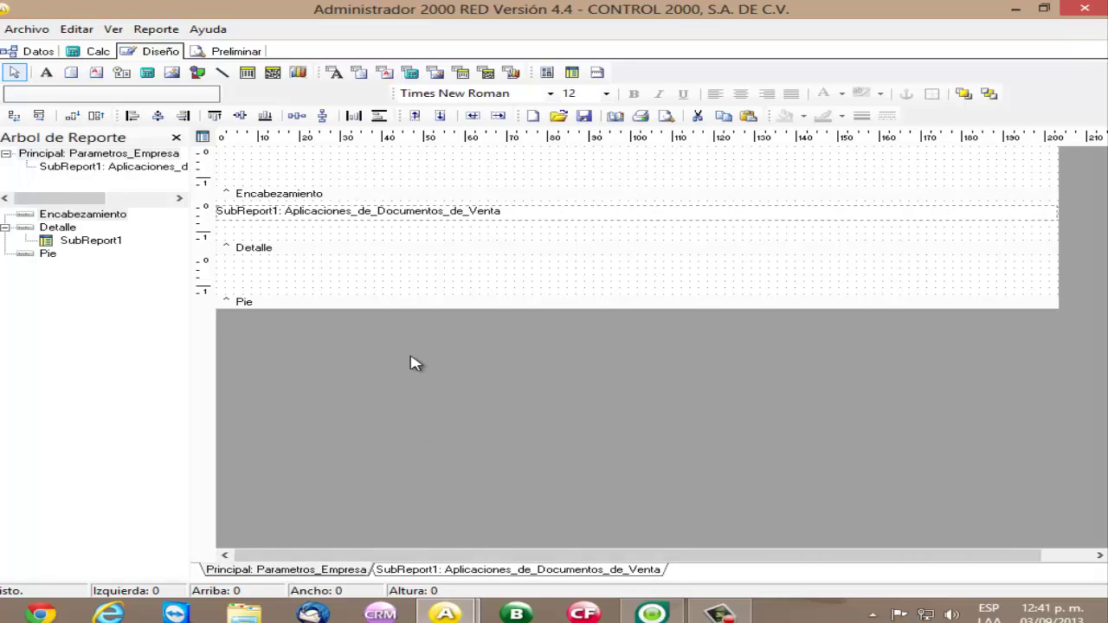
drag(282, 299, 281, 258)
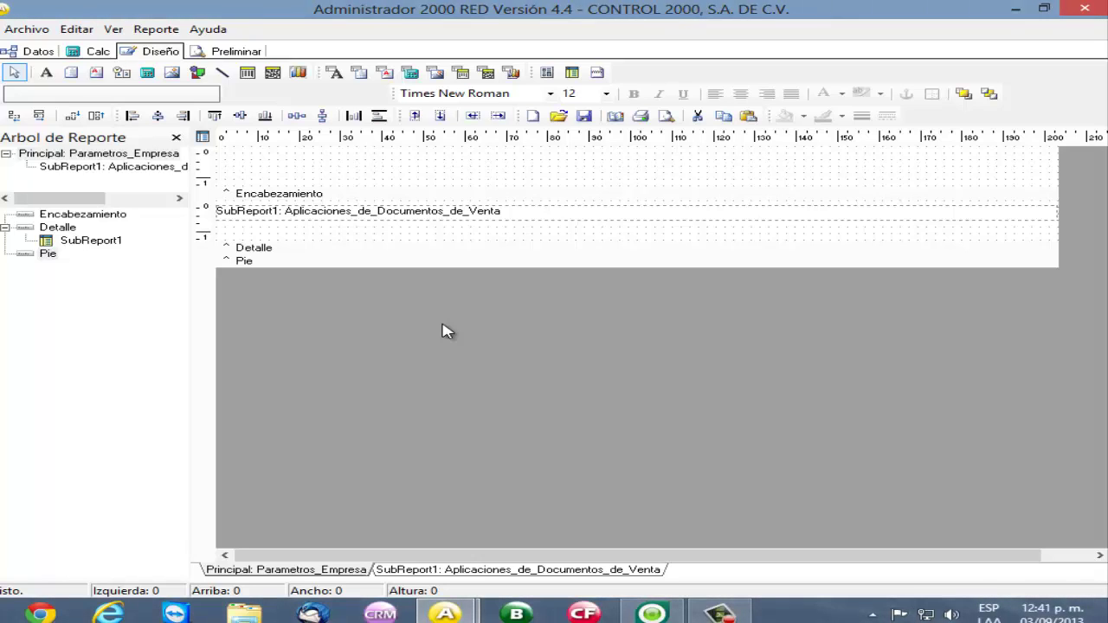
drag(368, 248, 440, 329)
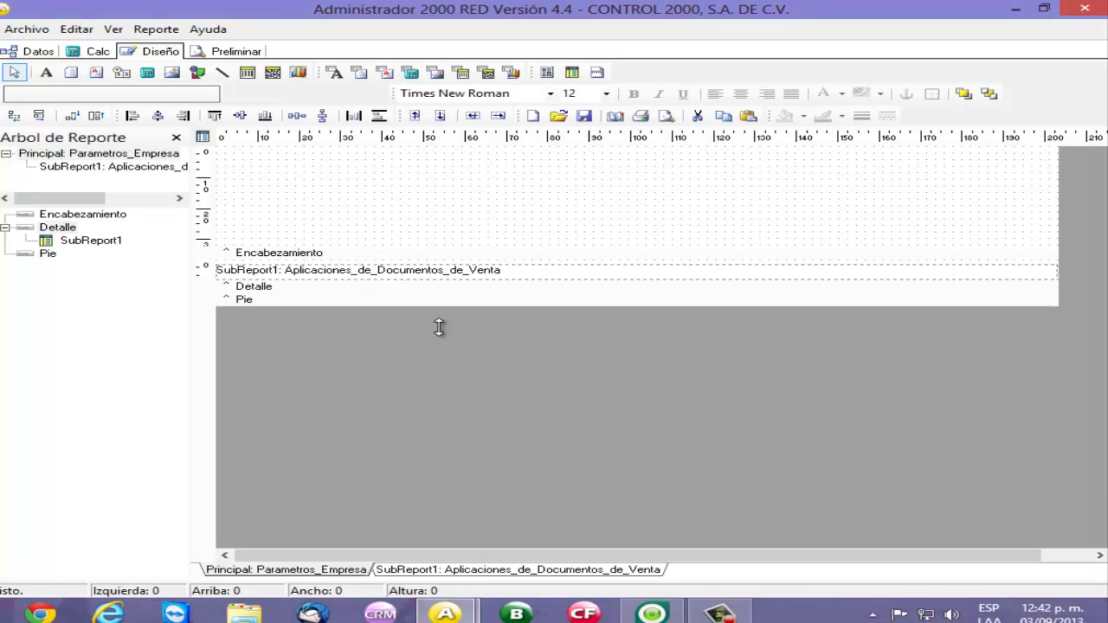
Step: Place a data text in the Encabezamiento band, make its text black and link it to Nombre de la Empresa, about 59 mm wide
click(334, 72)
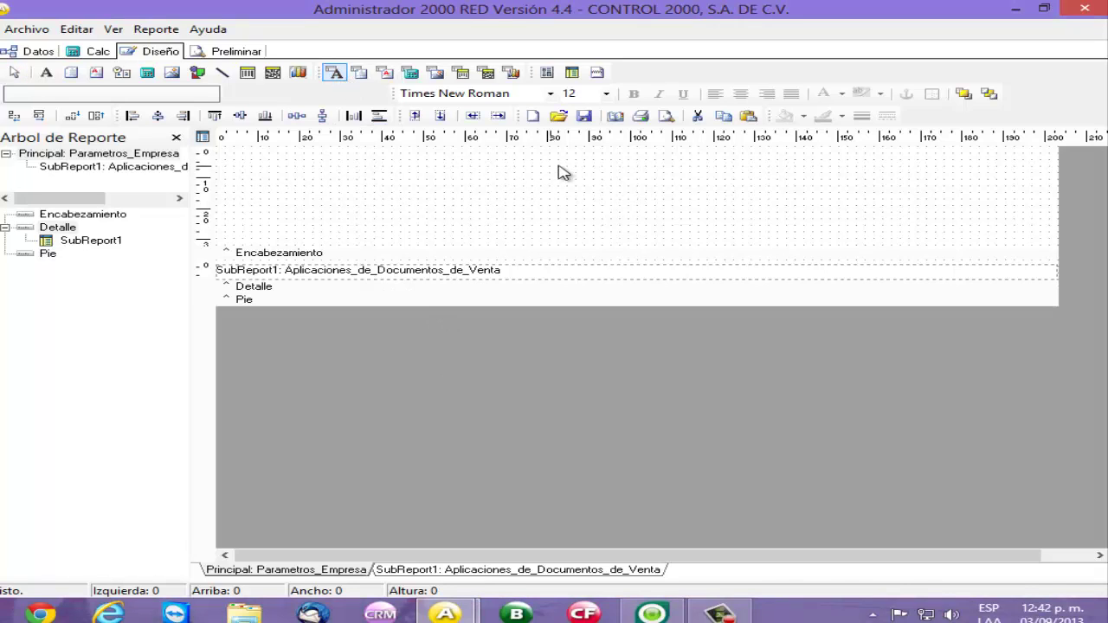
click(501, 163)
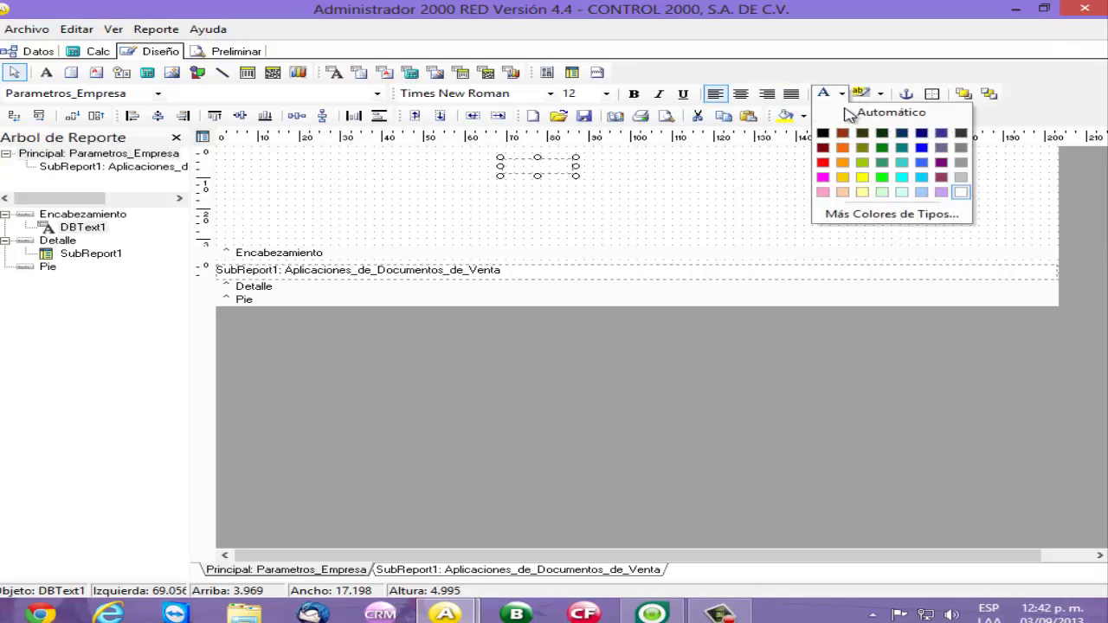
click(841, 93)
click(376, 94)
drag(405, 131, 411, 183)
click(345, 225)
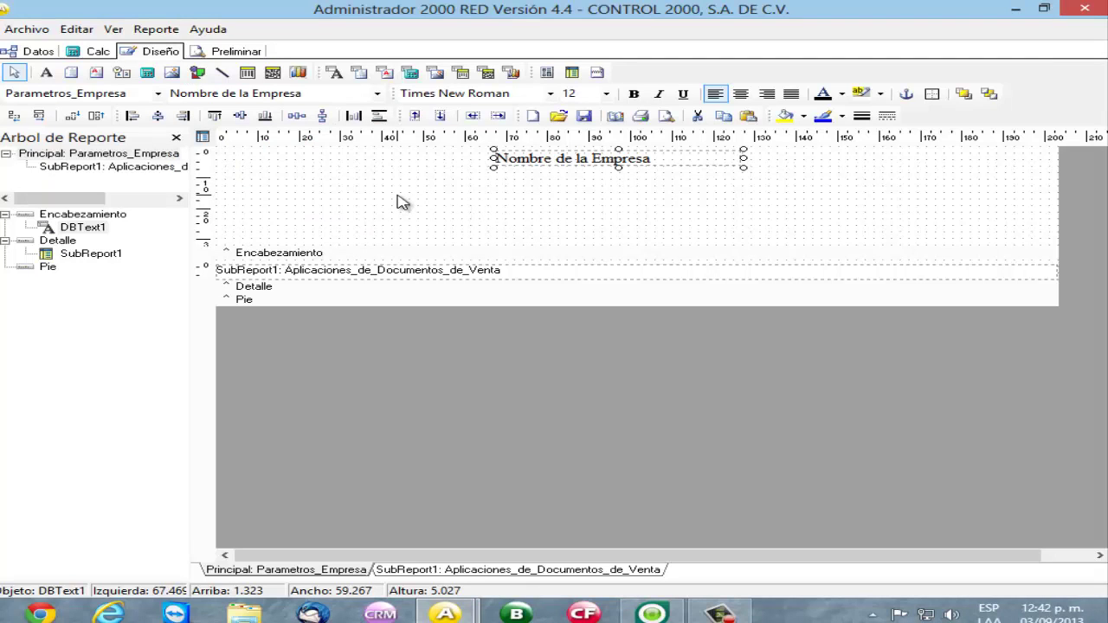
Step: Draw a horizontal line about 13 mm long in the Encabezamiento band below the company name
click(225, 75)
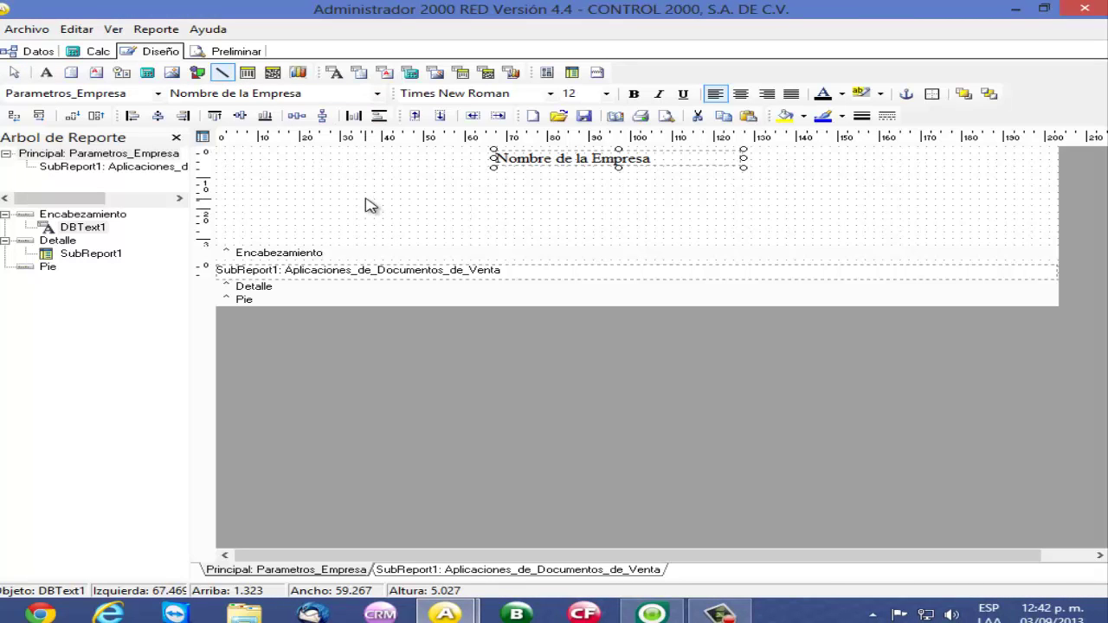
drag(364, 197, 422, 197)
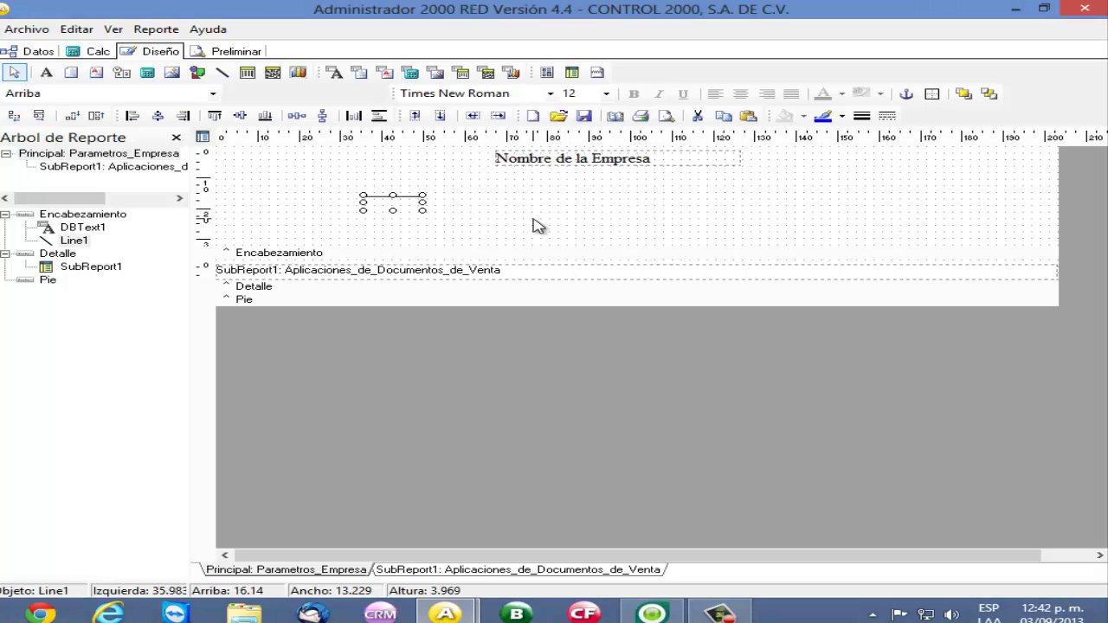
Step: Try the line's Izquierda position with a height of about 14 mm, and set the position back to Arriba
click(212, 95)
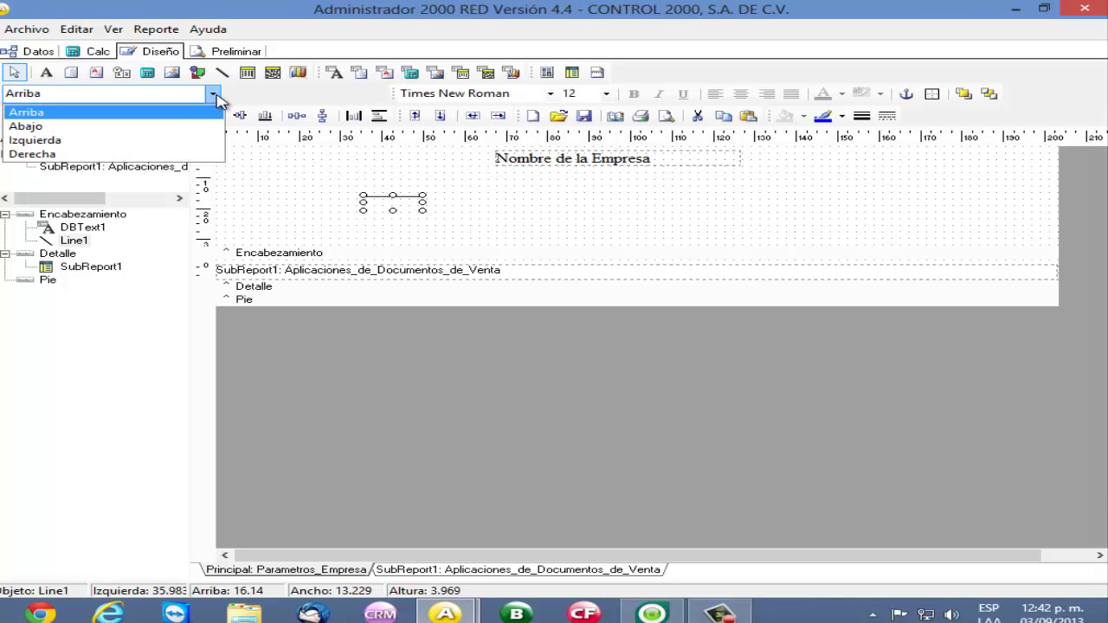
click(108, 140)
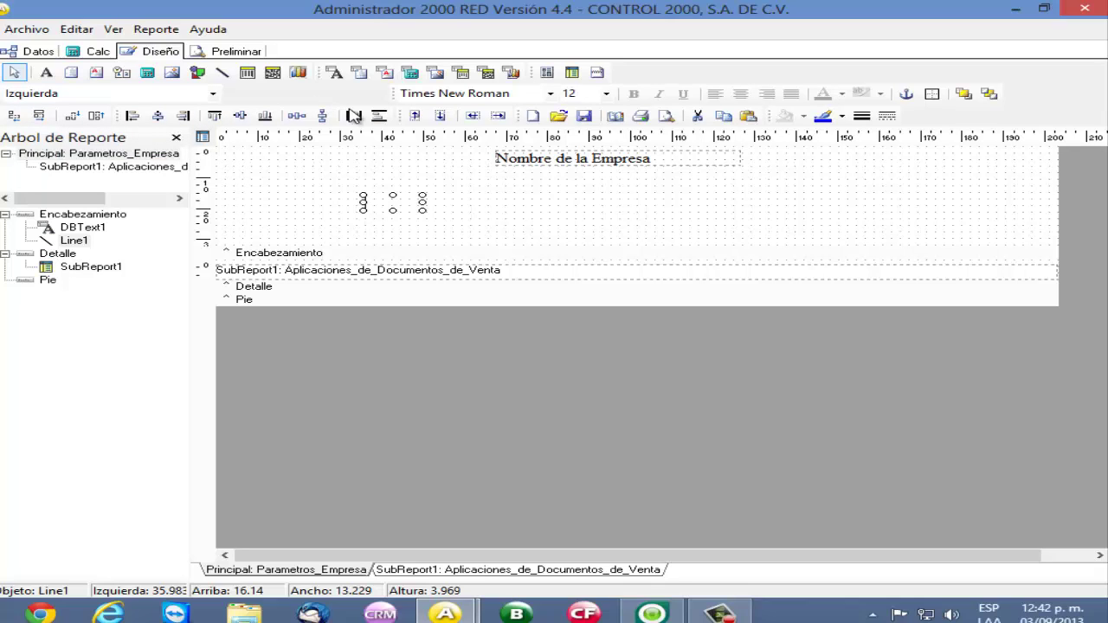
drag(393, 213, 393, 240)
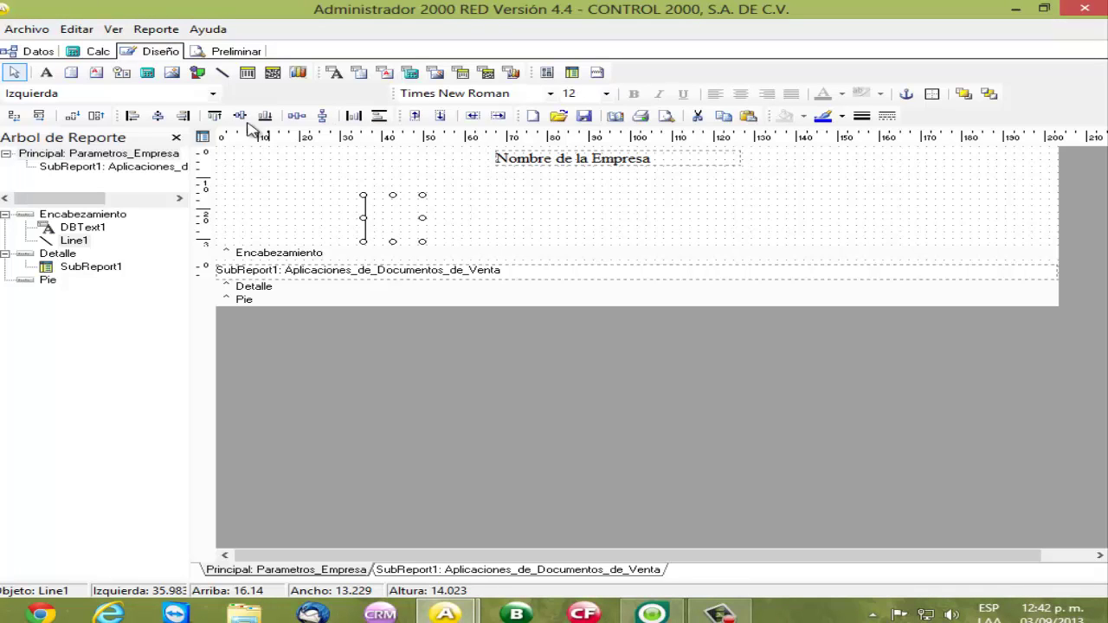
click(219, 99)
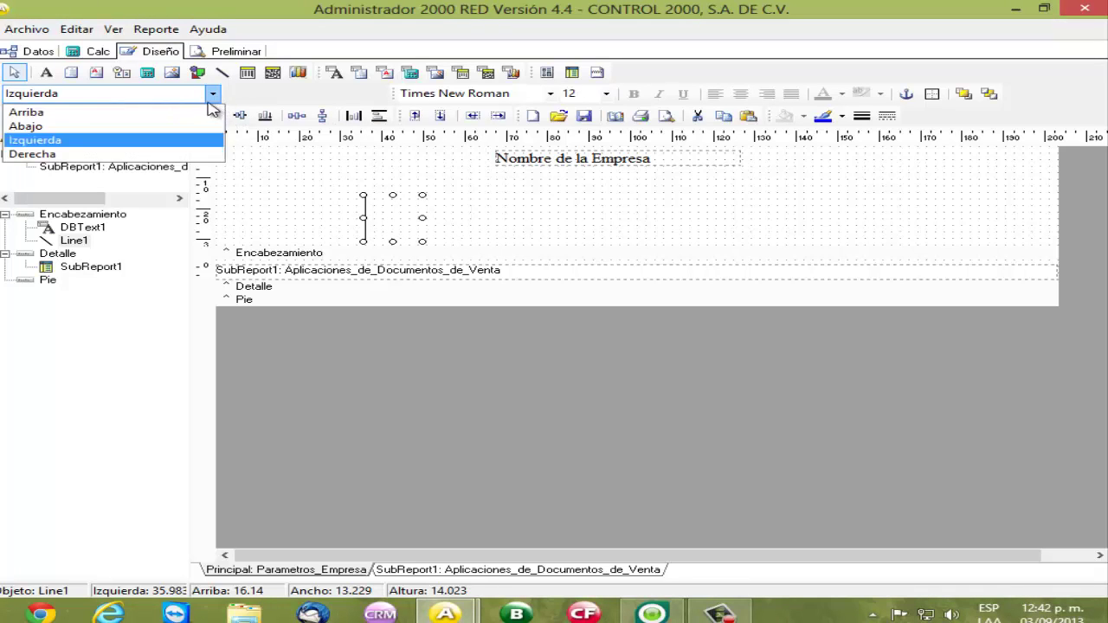
click(147, 113)
Step: Move the line closer to the company name and extend it to about 191 mm across the Encabezamiento band
drag(389, 241, 965, 197)
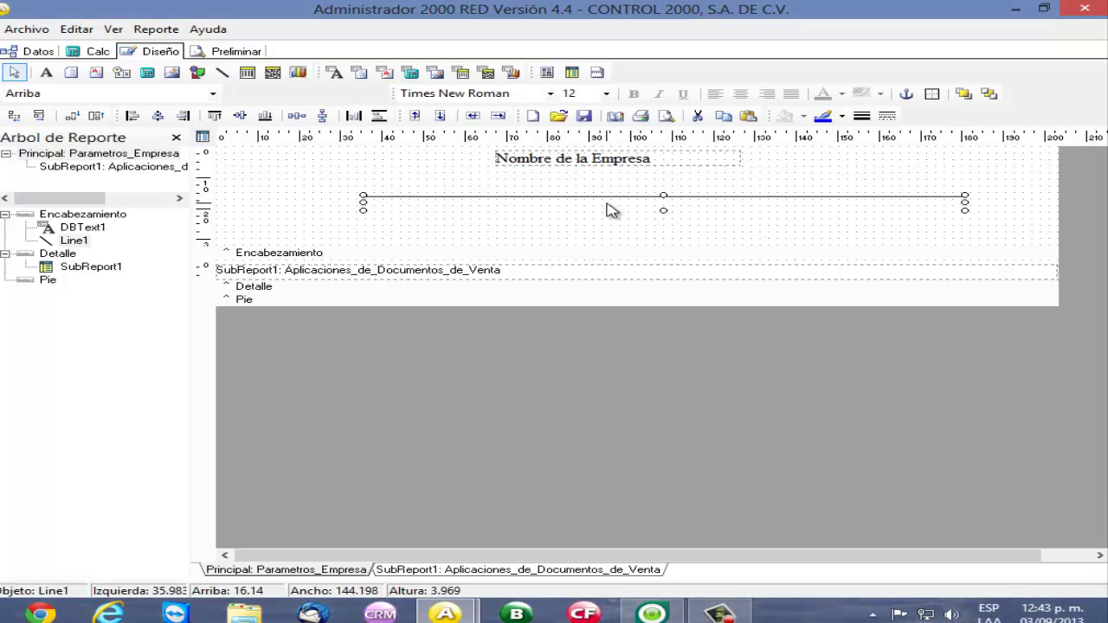
drag(522, 200, 502, 187)
click(861, 115)
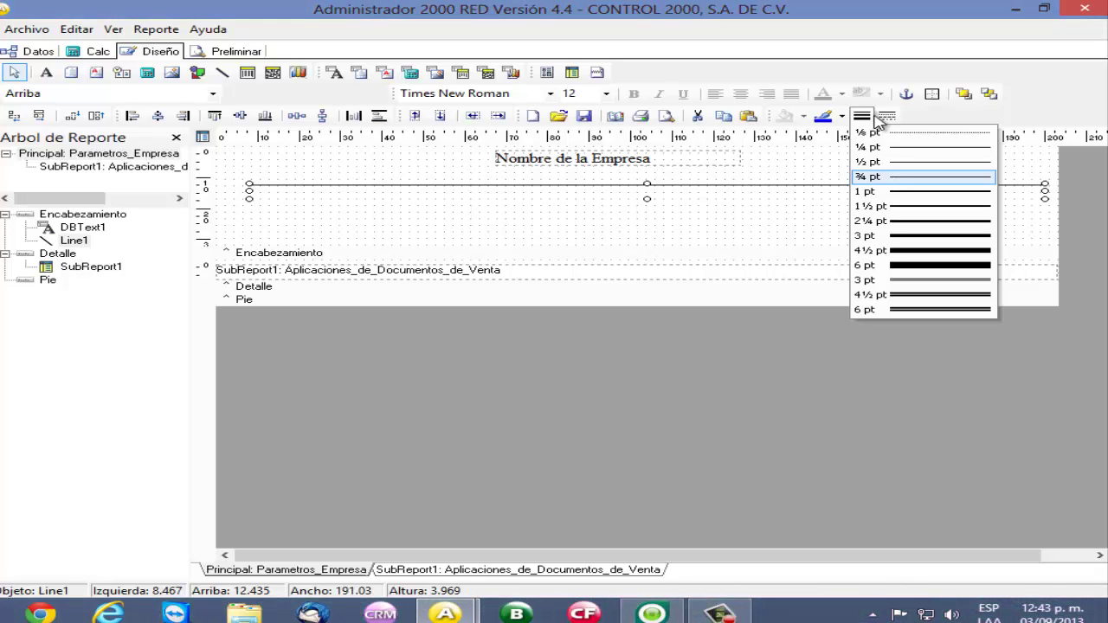
click(570, 222)
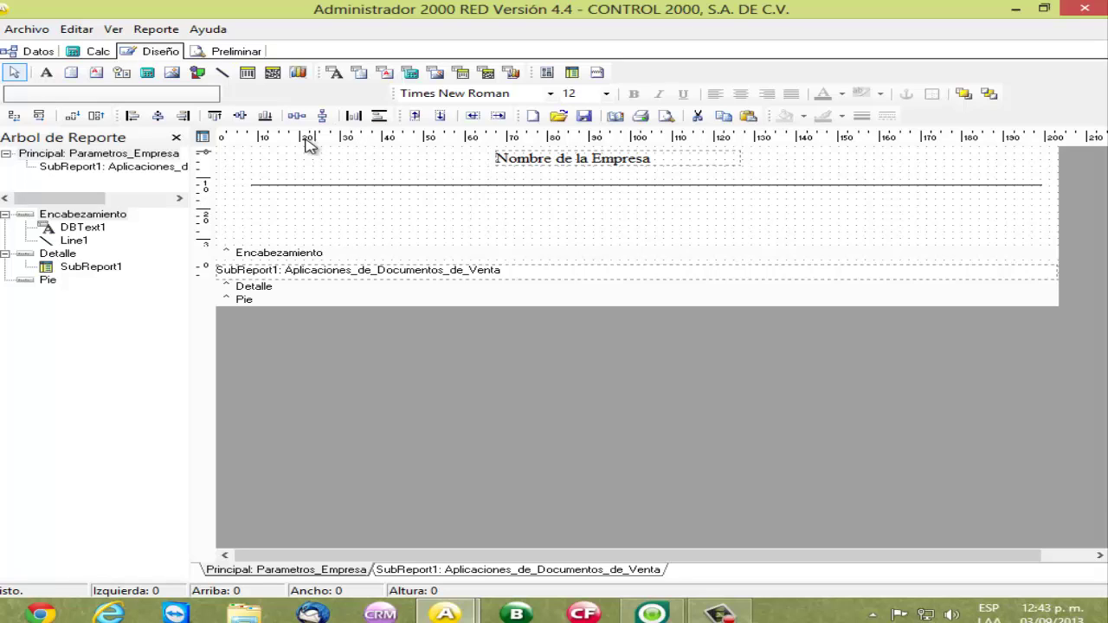
Step: Place a shape about 23 by 7 mm below the line and change its type to Rectángulo Redondeado
click(197, 72)
click(334, 223)
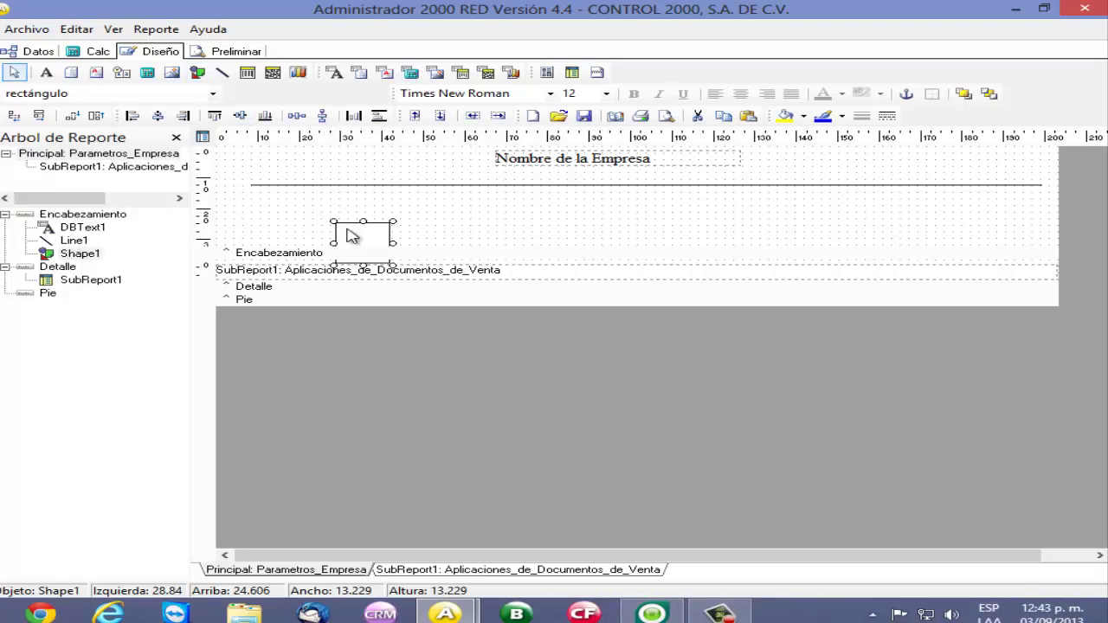
drag(363, 223, 406, 224)
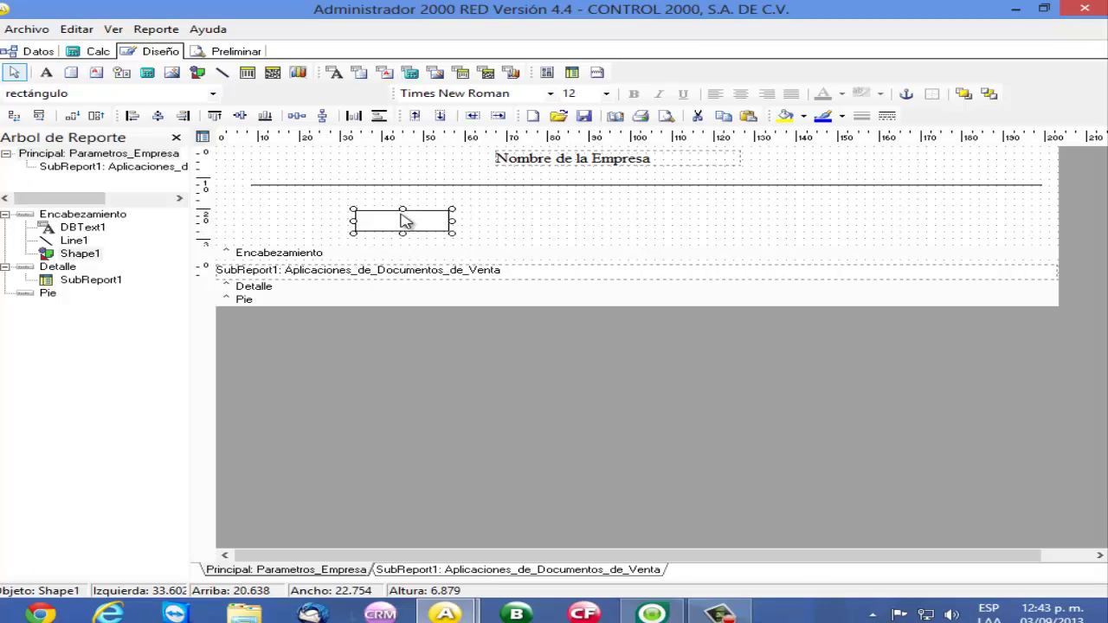
click(212, 94)
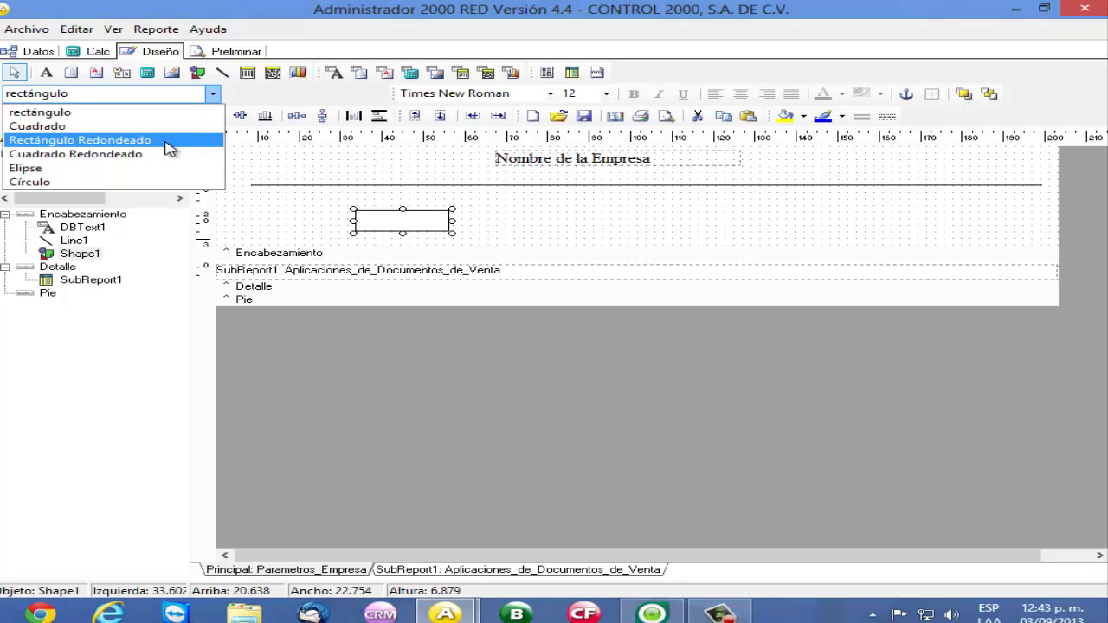
click(211, 140)
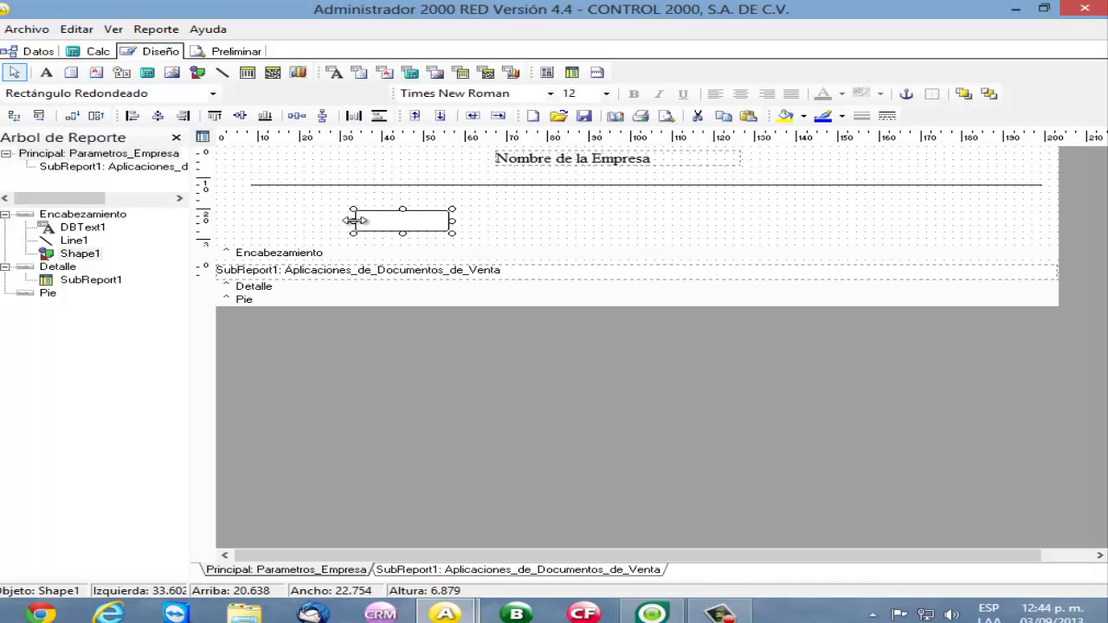
Step: Widen the rounded rectangle to about 193 mm and shrink the Encabezamiento band to end just below it
drag(354, 221, 239, 227)
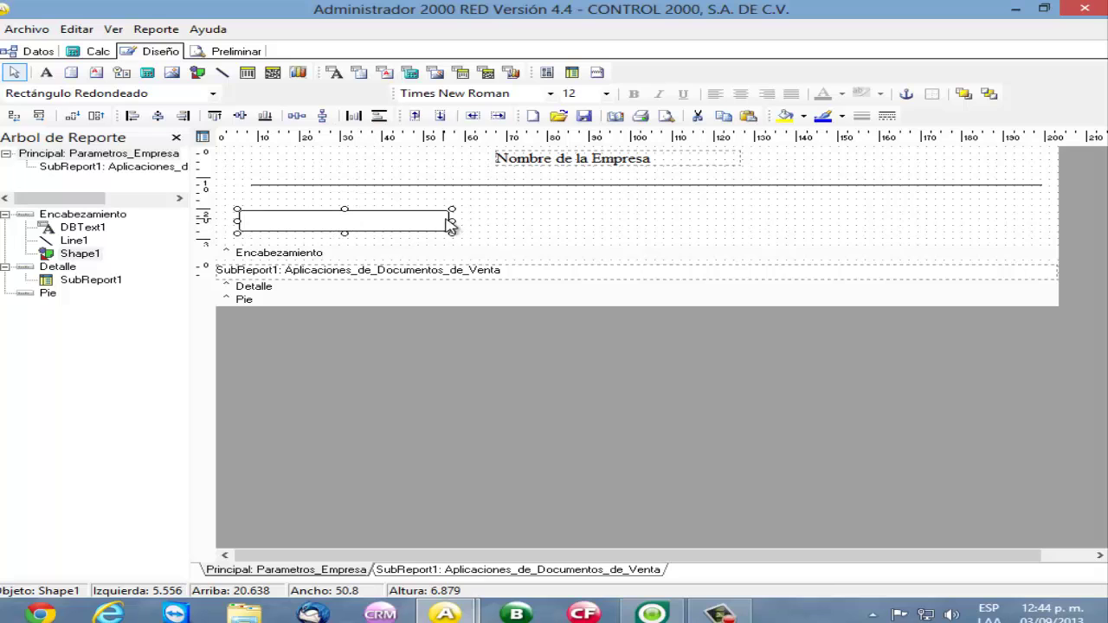
drag(832, 224, 1040, 226)
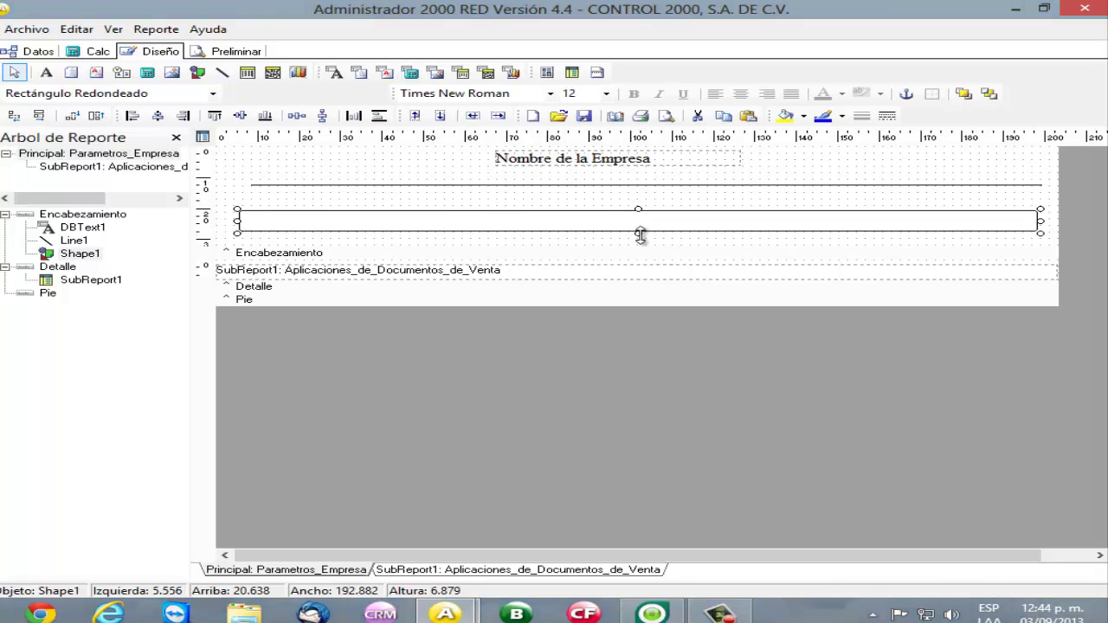
drag(638, 233, 639, 230)
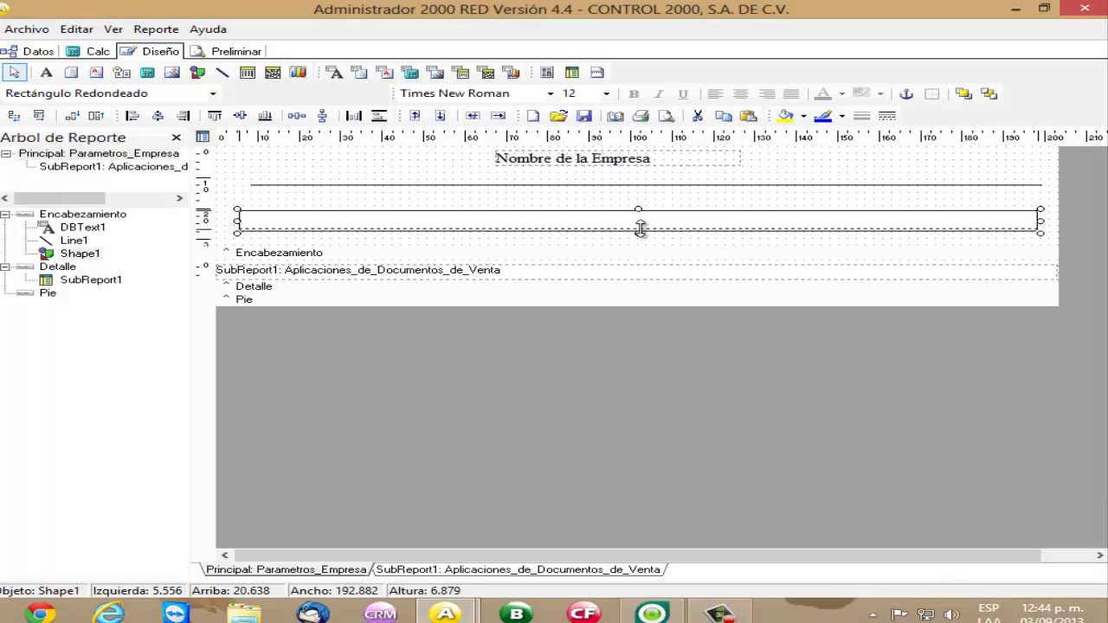
click(326, 253)
drag(324, 238, 324, 227)
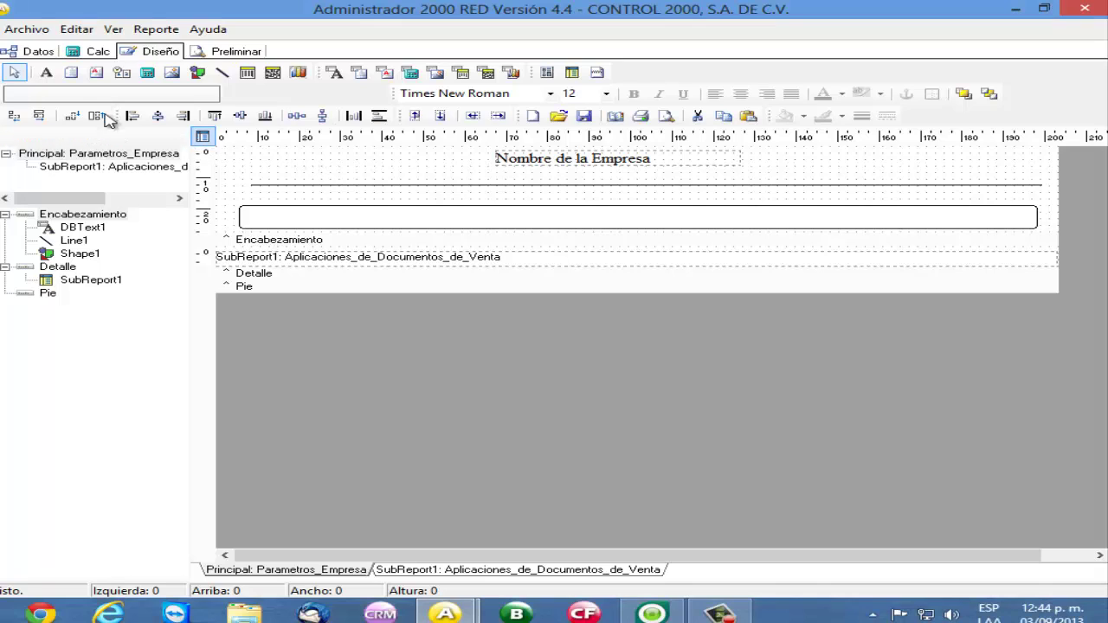
Step: Add a label reading Cliente and position it at the start of the rounded rectangle
click(52, 75)
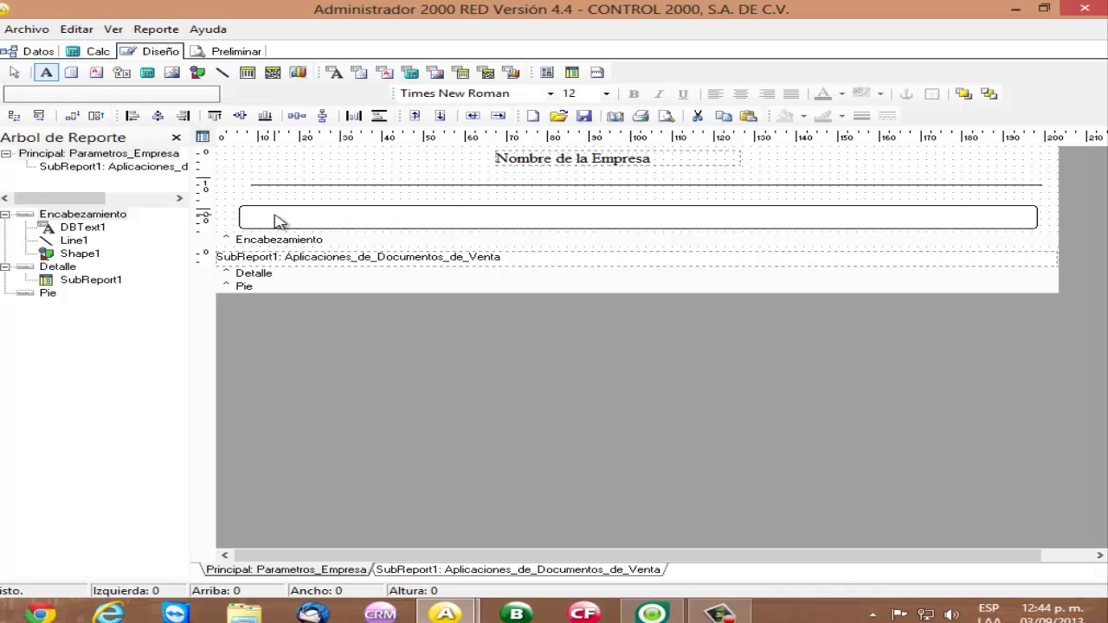
click(291, 166)
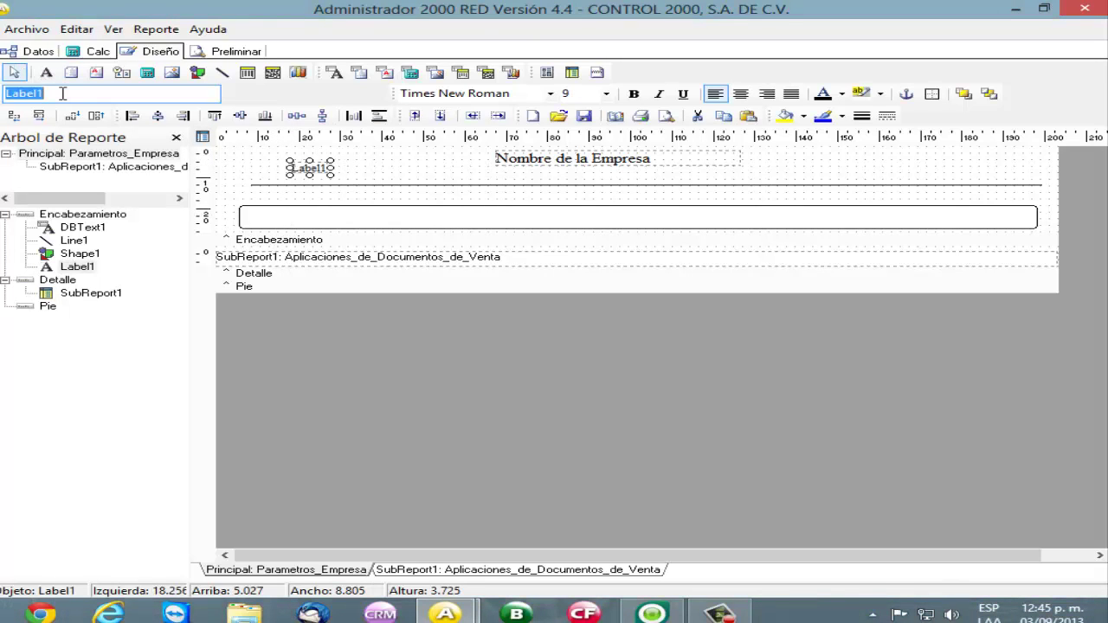
text(Cliente)
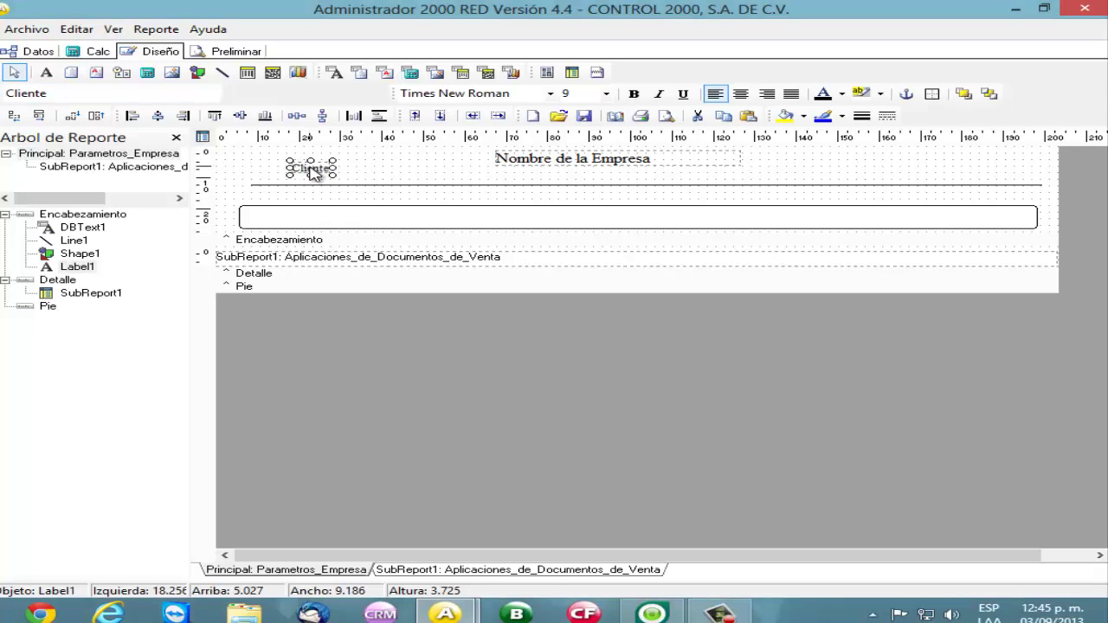
drag(311, 168, 289, 220)
Step: Add labels Fecha Cobro, Referencia, No. Cheque and Importe Cobrado and space them along the rounded rectangle after Cliente
click(367, 166)
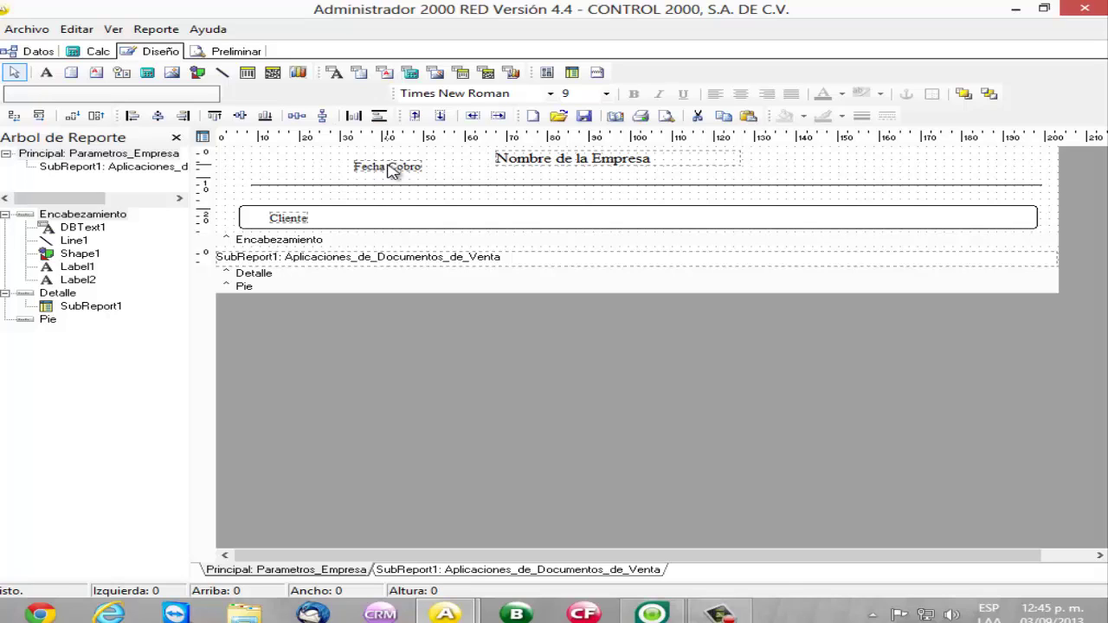
drag(387, 169, 381, 218)
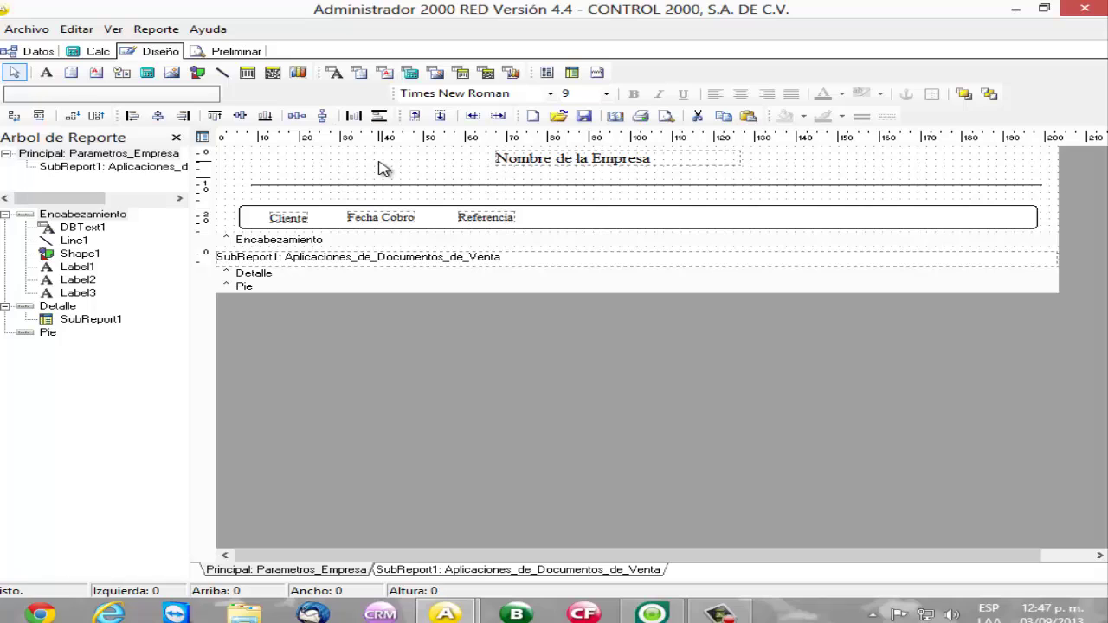
click(51, 78)
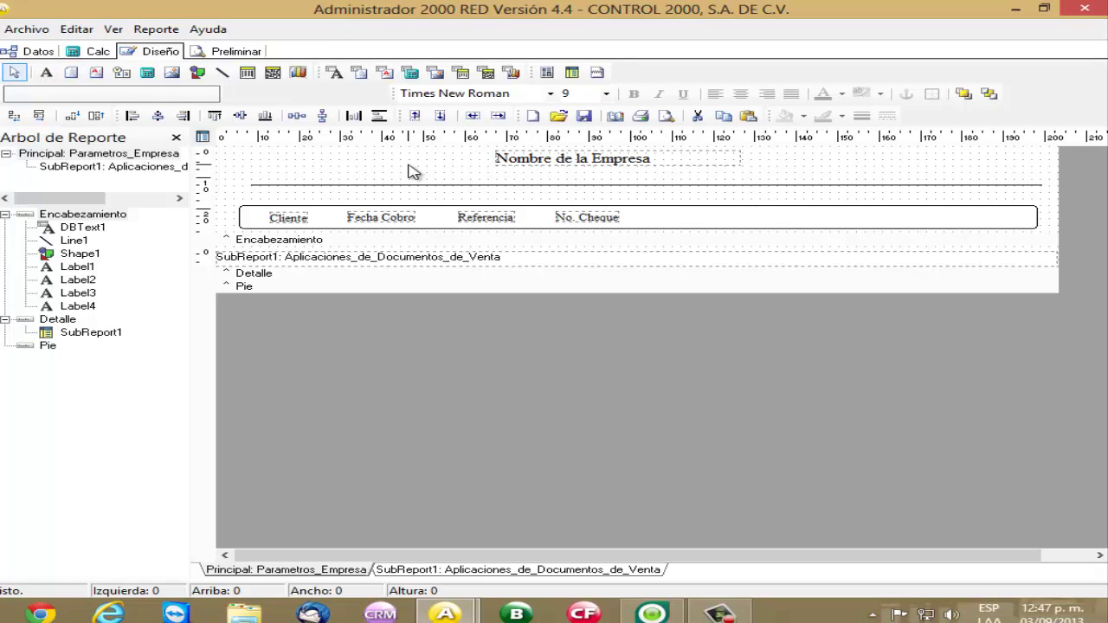
click(45, 73)
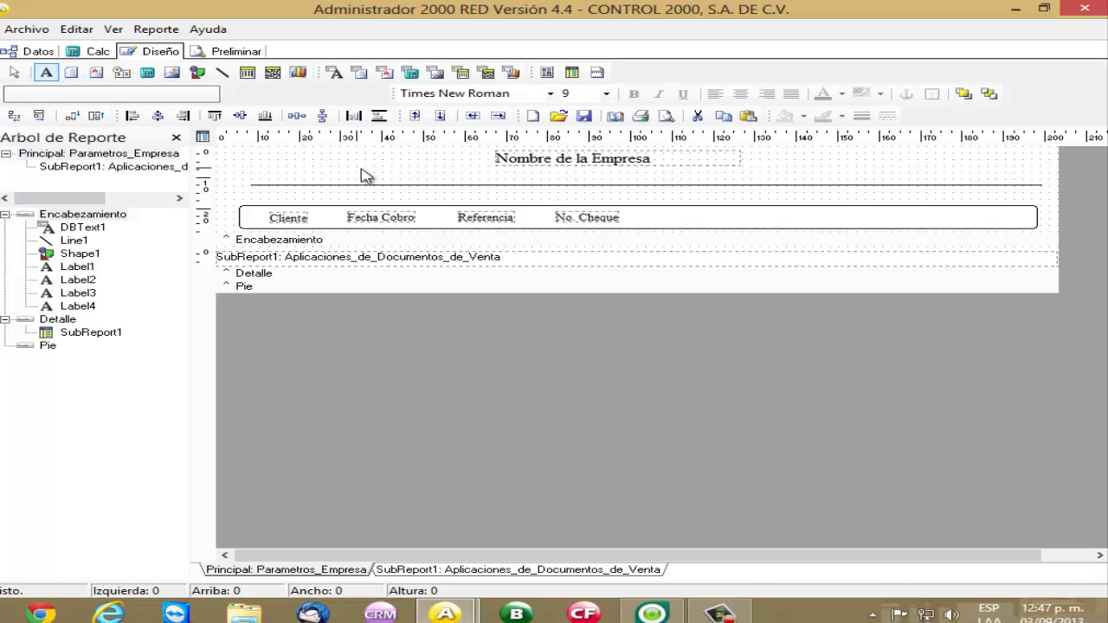
click(364, 169)
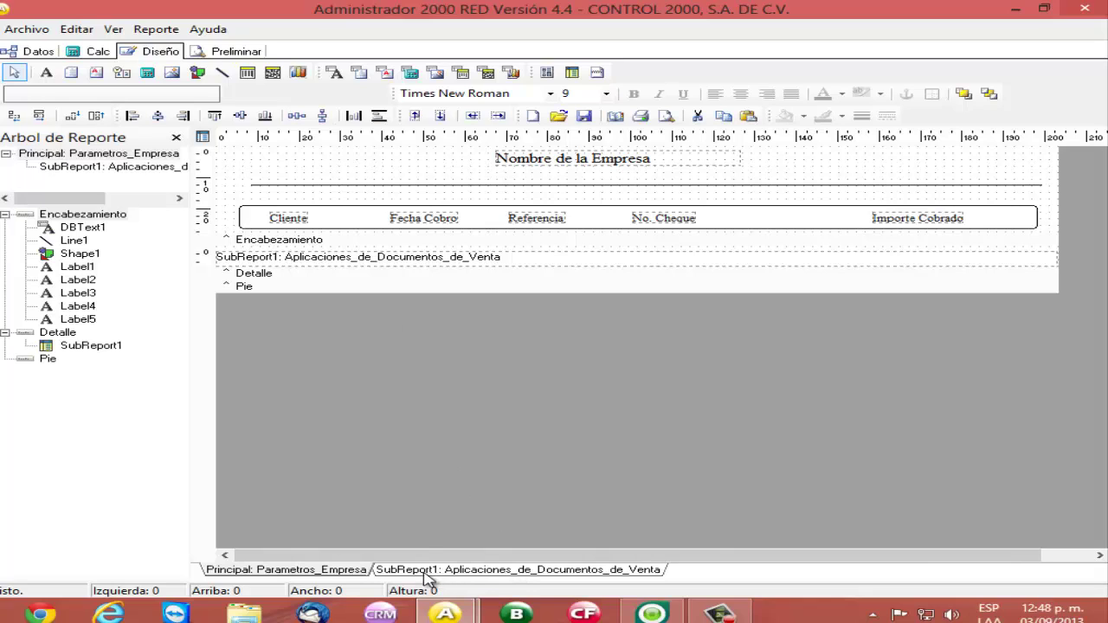
Step: Open the SubReport1: Aplicaciones_de_Documentos_de_Venta design and remove its Título and Resumen bands
click(478, 572)
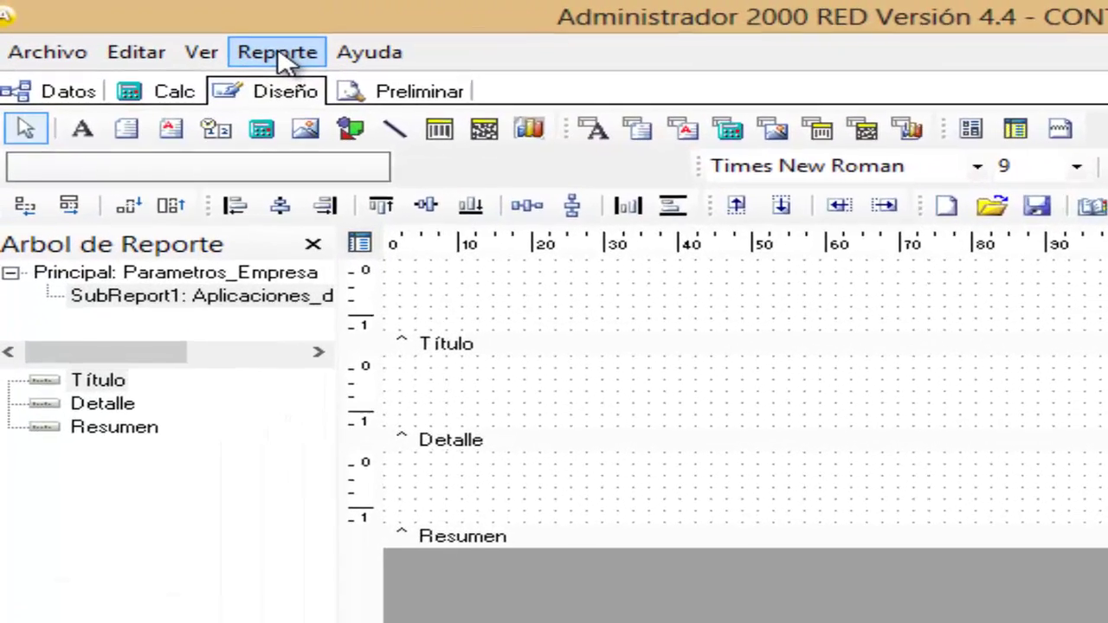
click(156, 29)
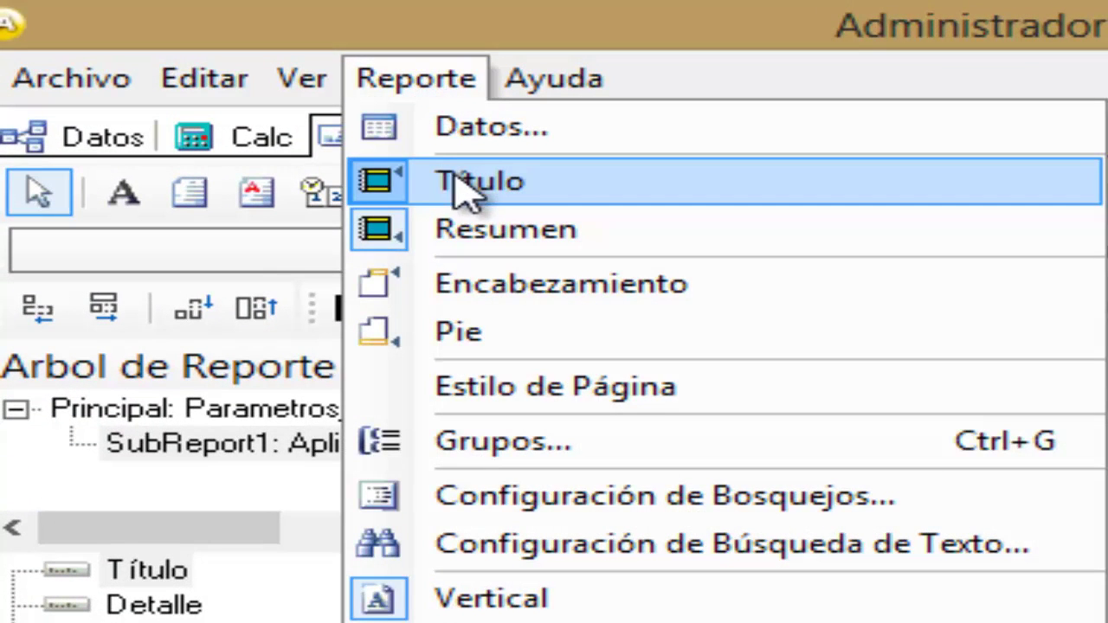
click(796, 203)
click(435, 82)
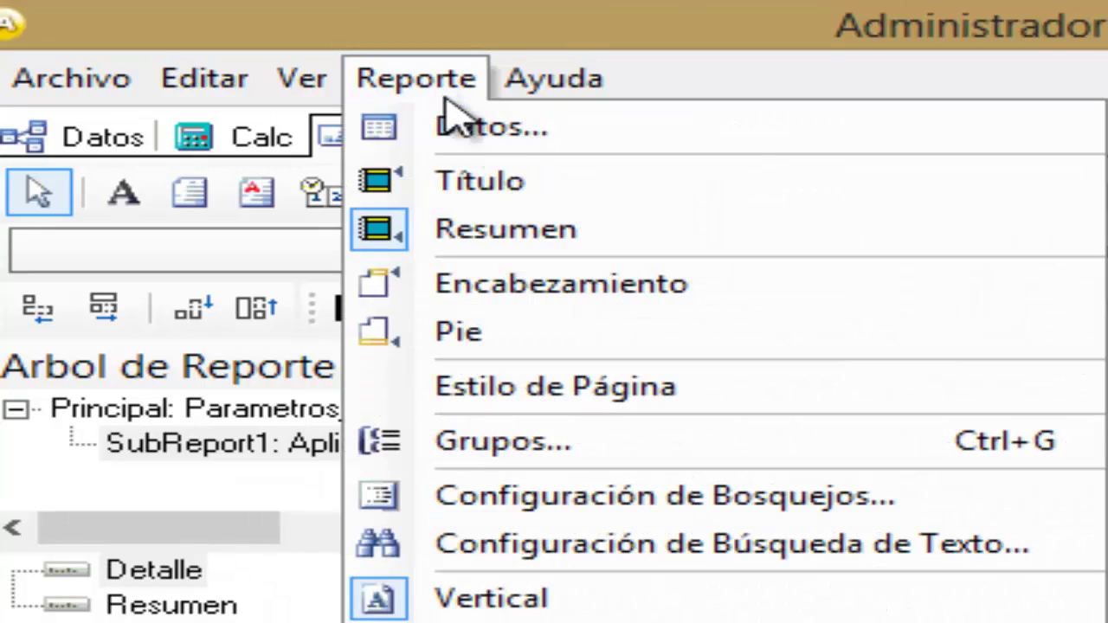
click(721, 241)
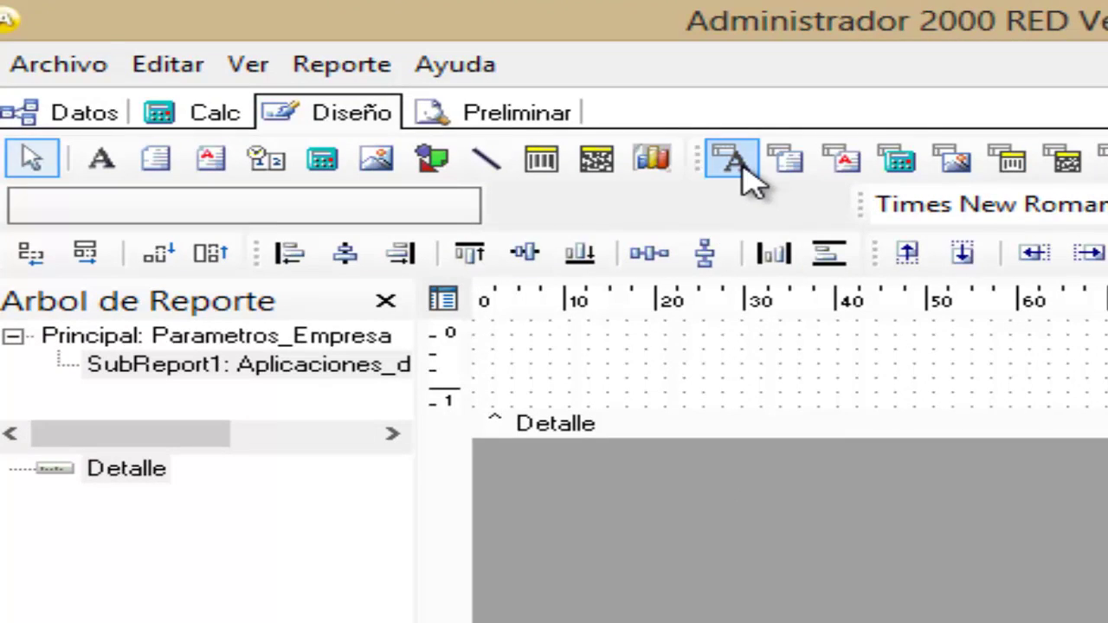
Step: Add a DBText at the start of the Detalle band, bind it to Clave del Cliente and widen it to fit the field name
click(737, 167)
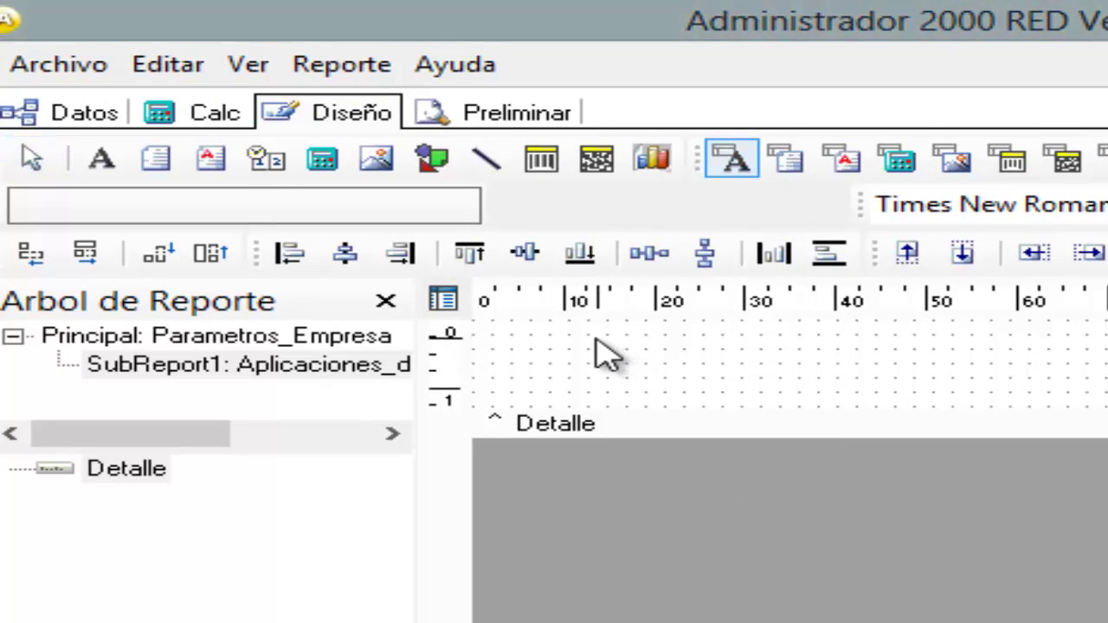
click(582, 338)
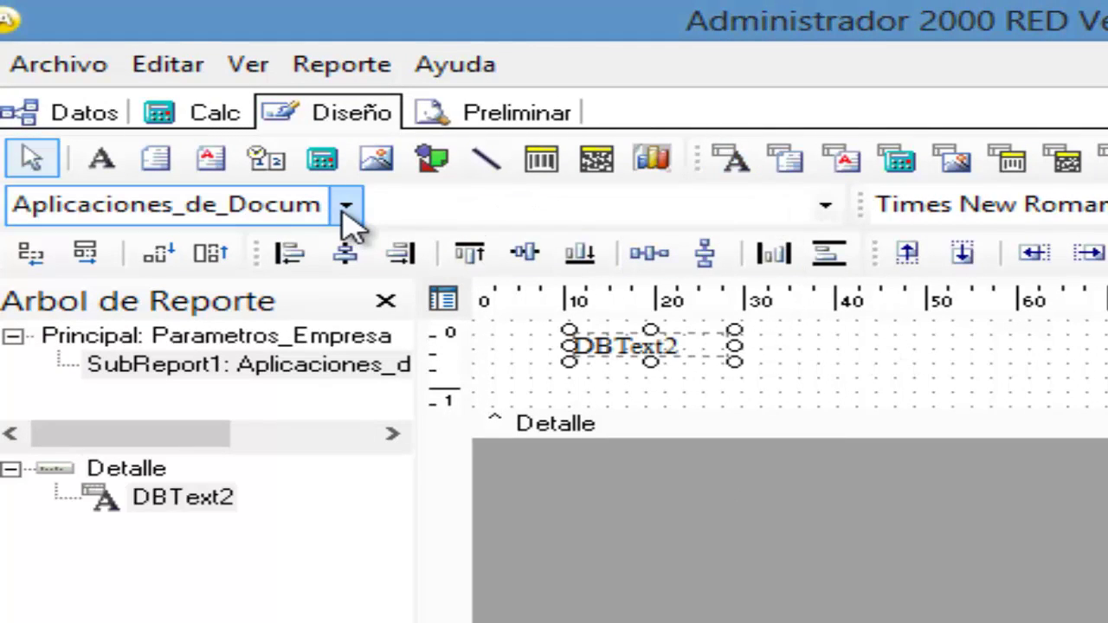
click(827, 206)
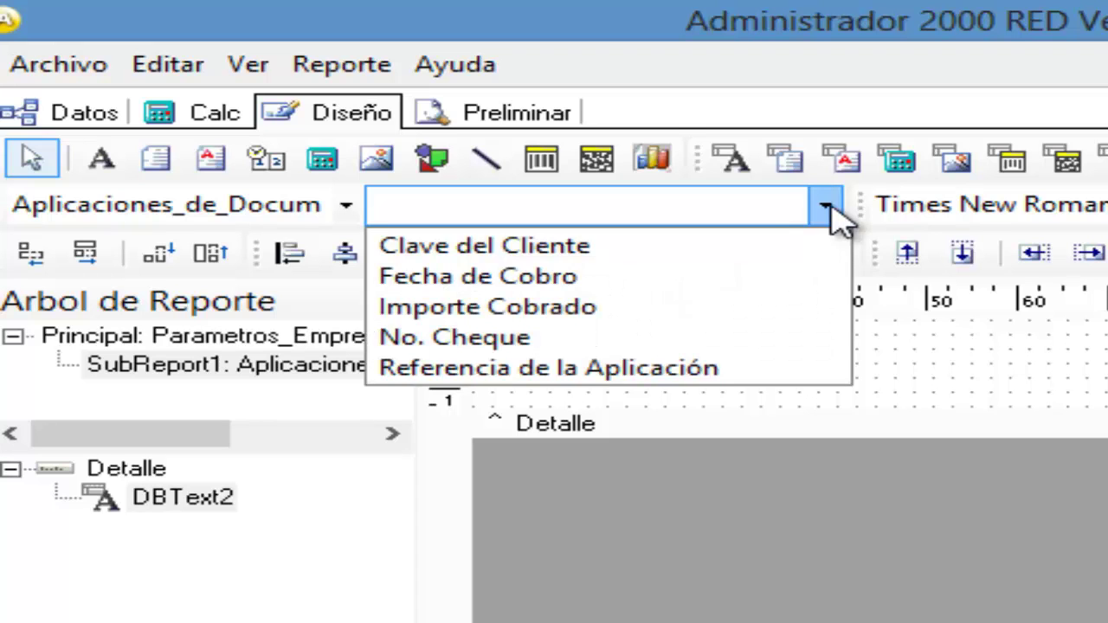
click(700, 253)
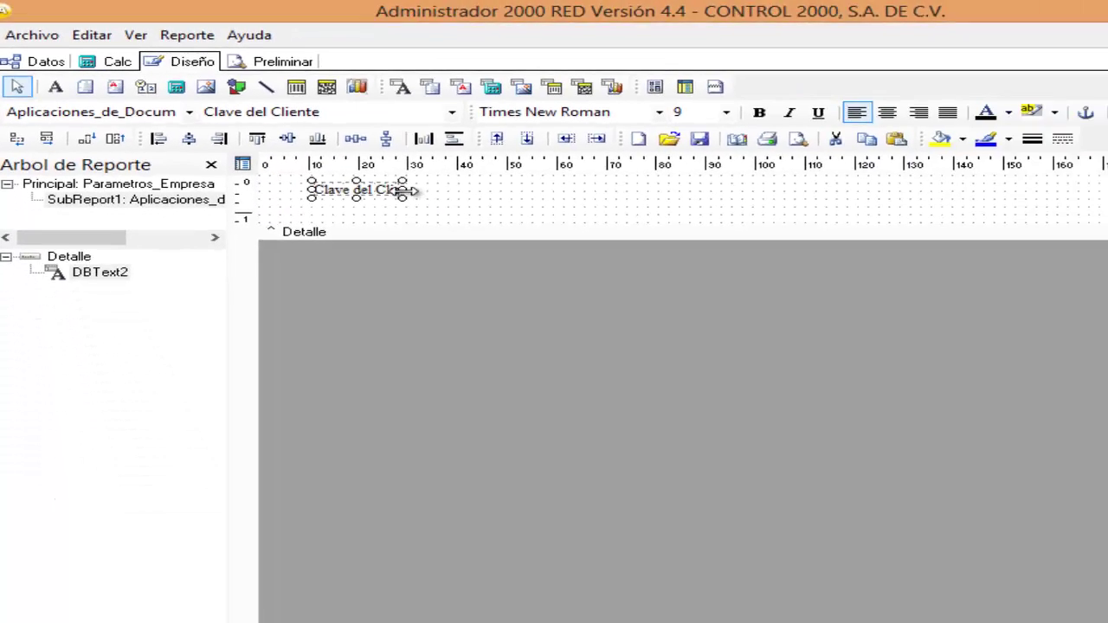
drag(406, 192, 441, 195)
click(510, 204)
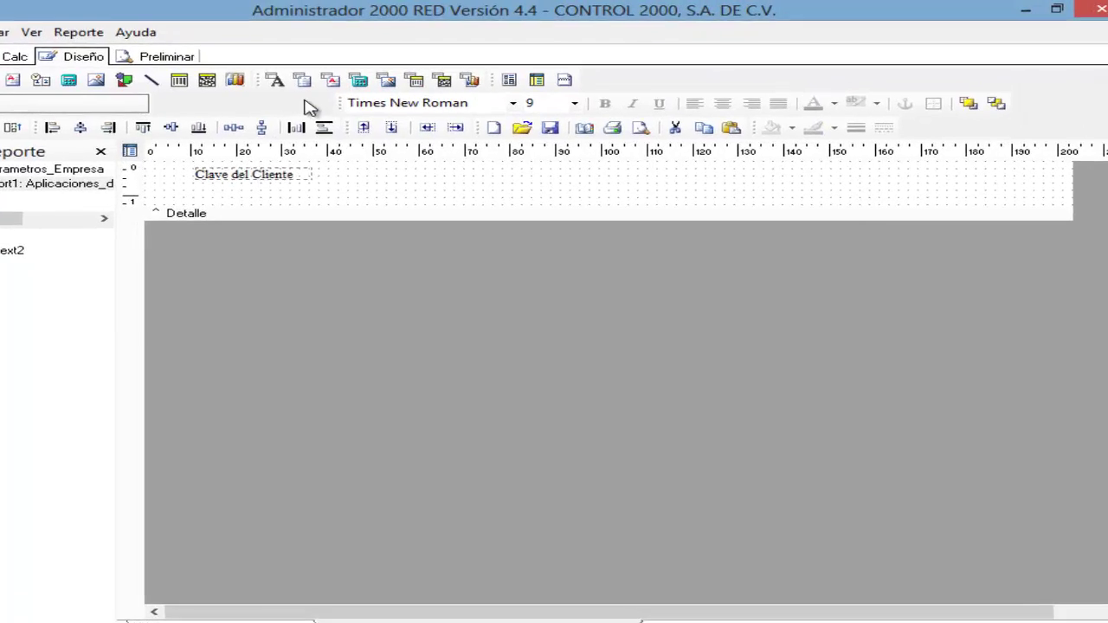
Step: Add a DBText bound to Fecha de Cobro after Clave del Cliente and align it on the same row
click(334, 72)
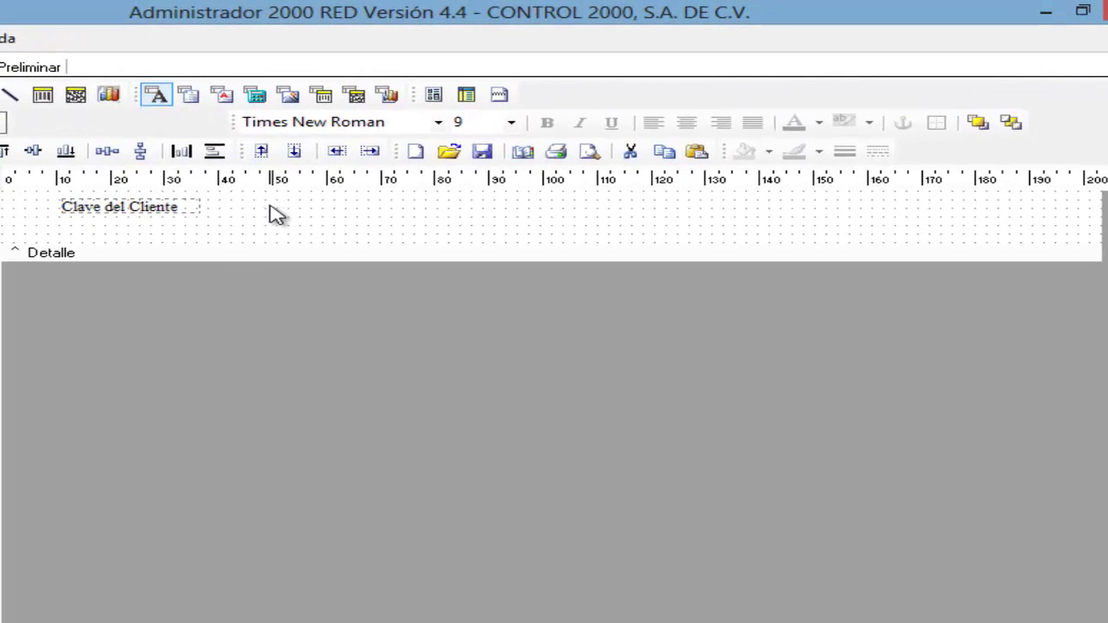
click(275, 214)
click(457, 185)
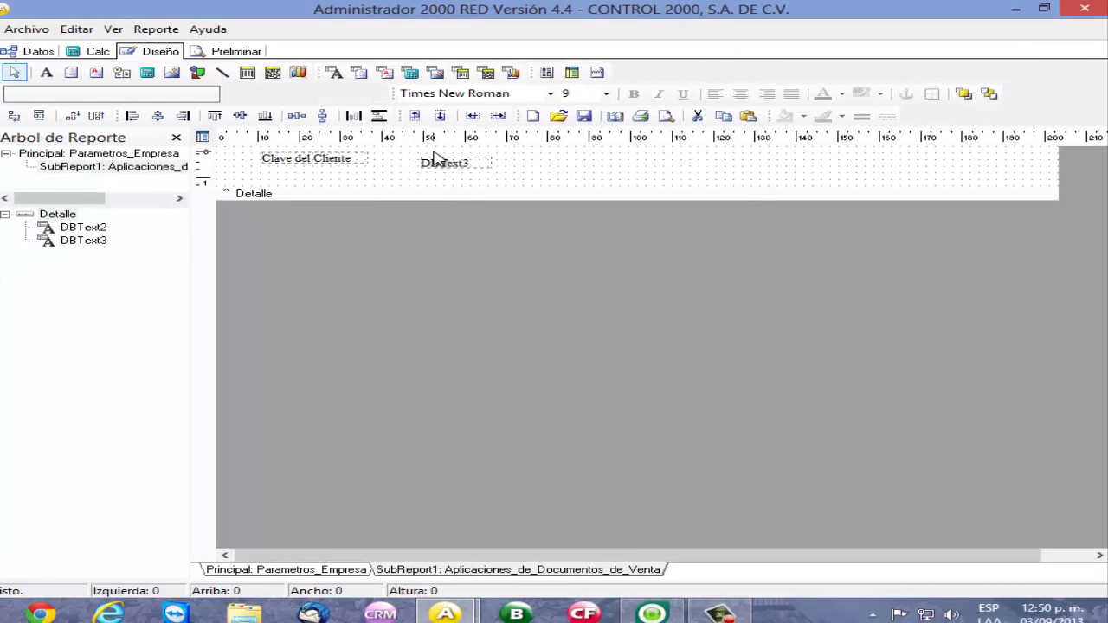
click(428, 163)
click(495, 175)
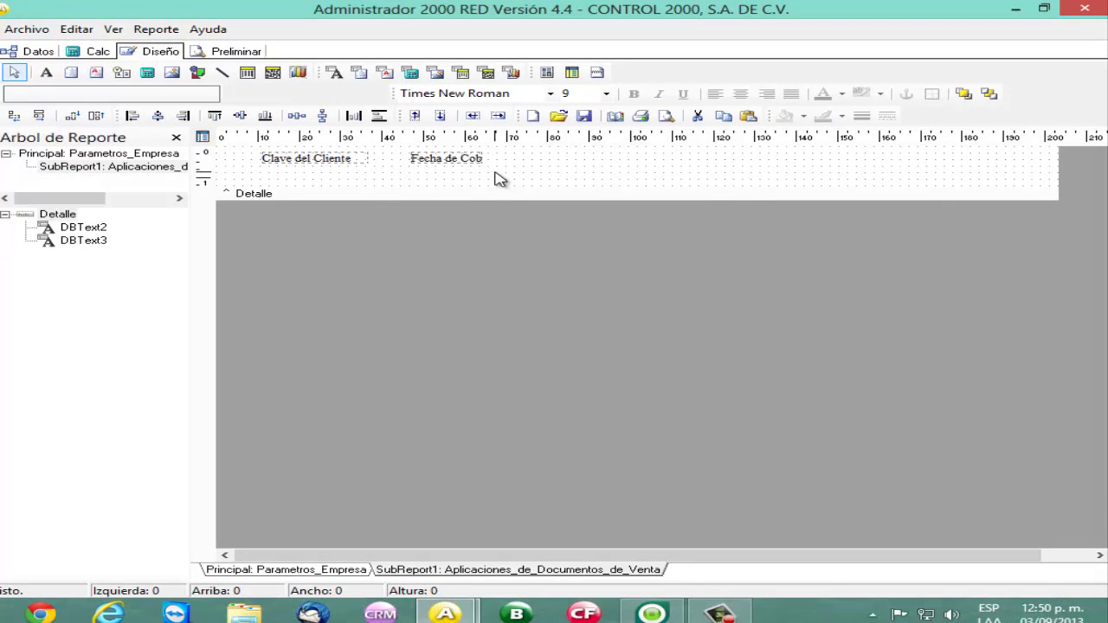
Step: Add a DBText after Fecha de Cobro in the Detalle band and bind it to Referencia de la Aplicación
click(337, 75)
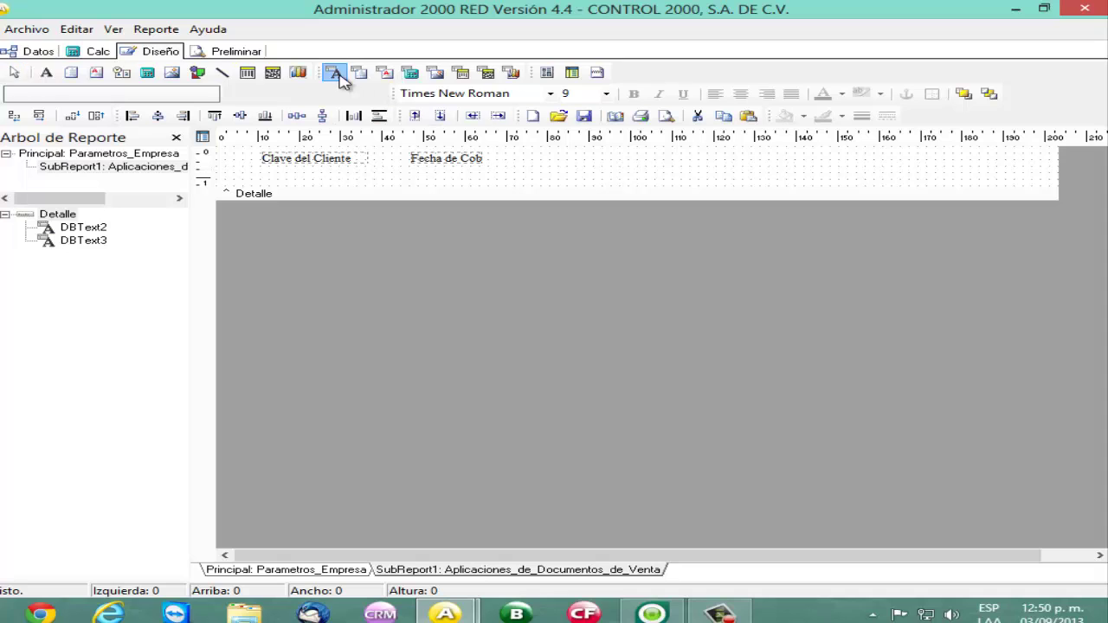
click(556, 163)
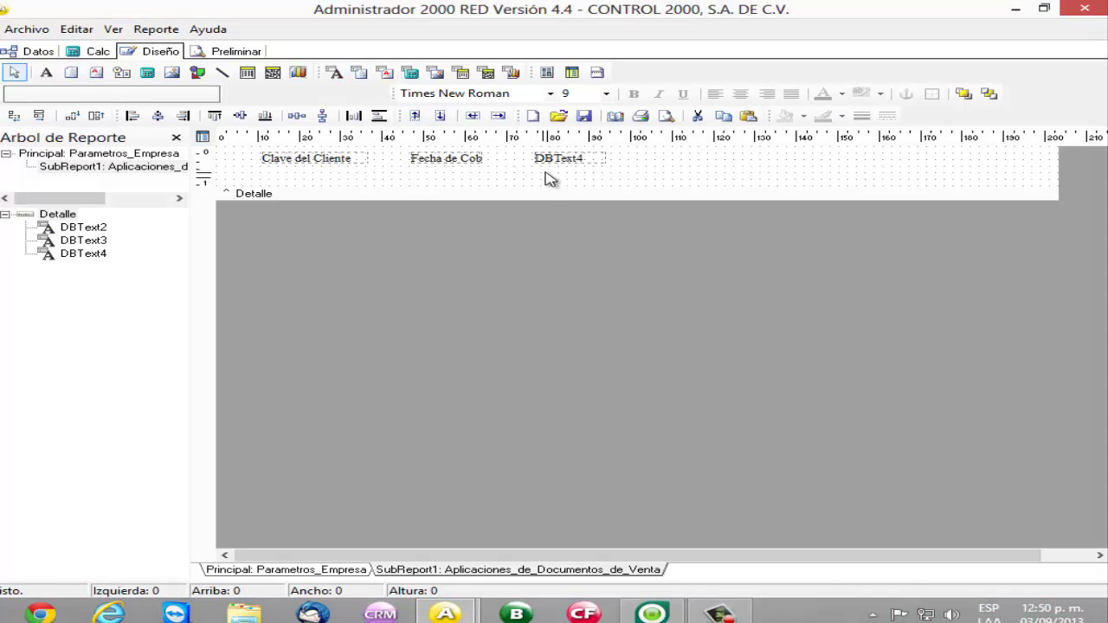
click(551, 160)
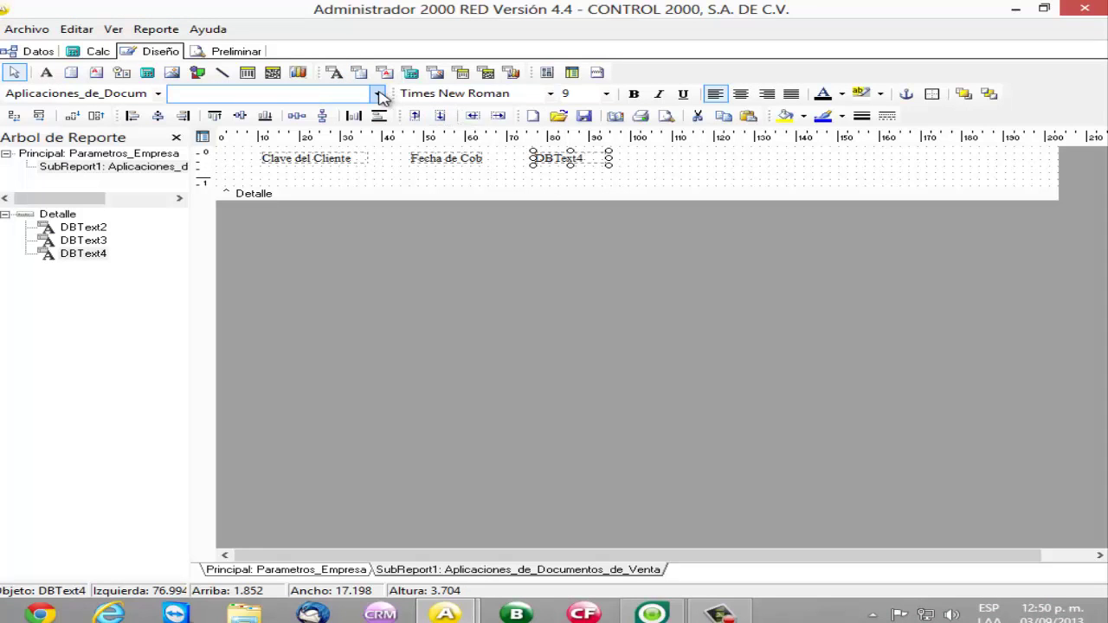
click(379, 94)
click(259, 139)
Step: Add a DBText bound to No. Cheque after the Referencia de la Aplicación field in the Detalle band
click(334, 72)
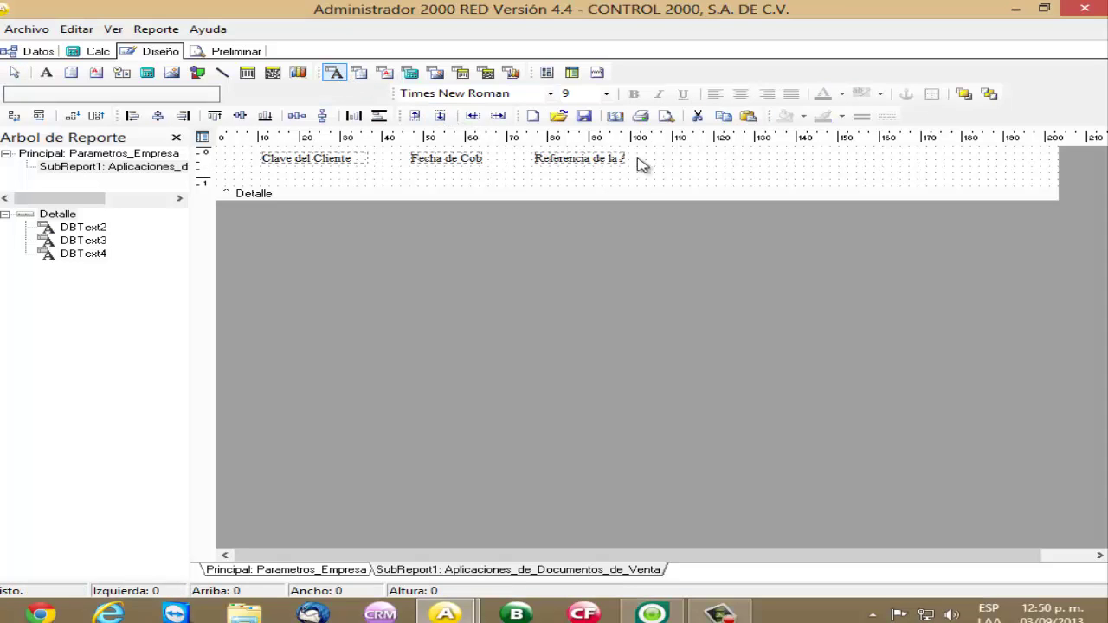
click(709, 164)
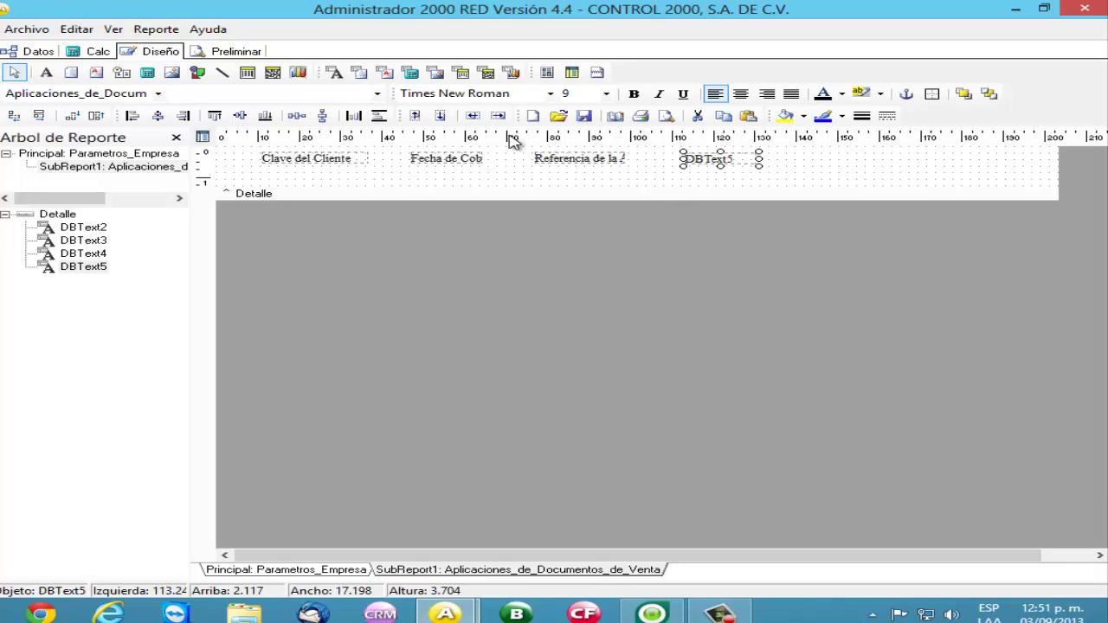
click(376, 94)
Step: Add a DBText near the end of the Detalle band and bind it to Importe Cobrado
click(334, 72)
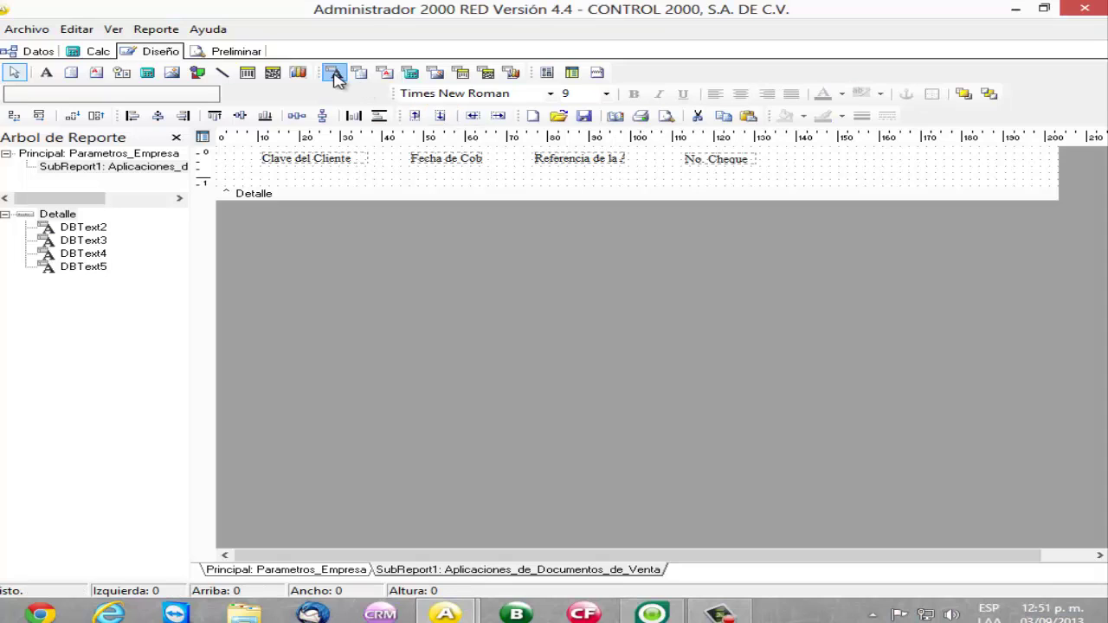
click(863, 155)
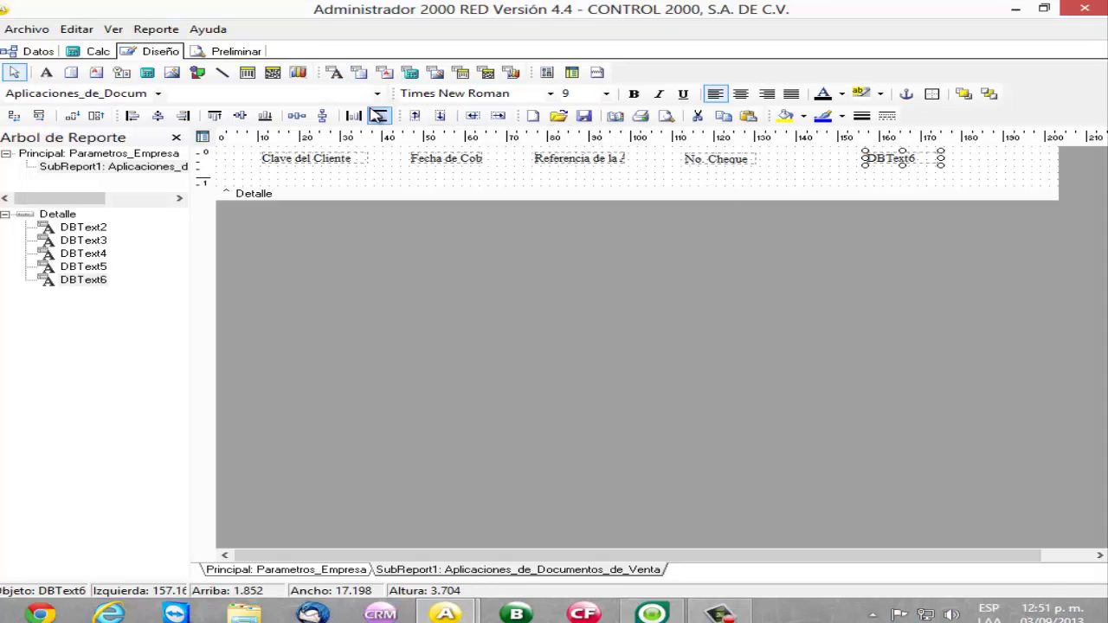
click(377, 94)
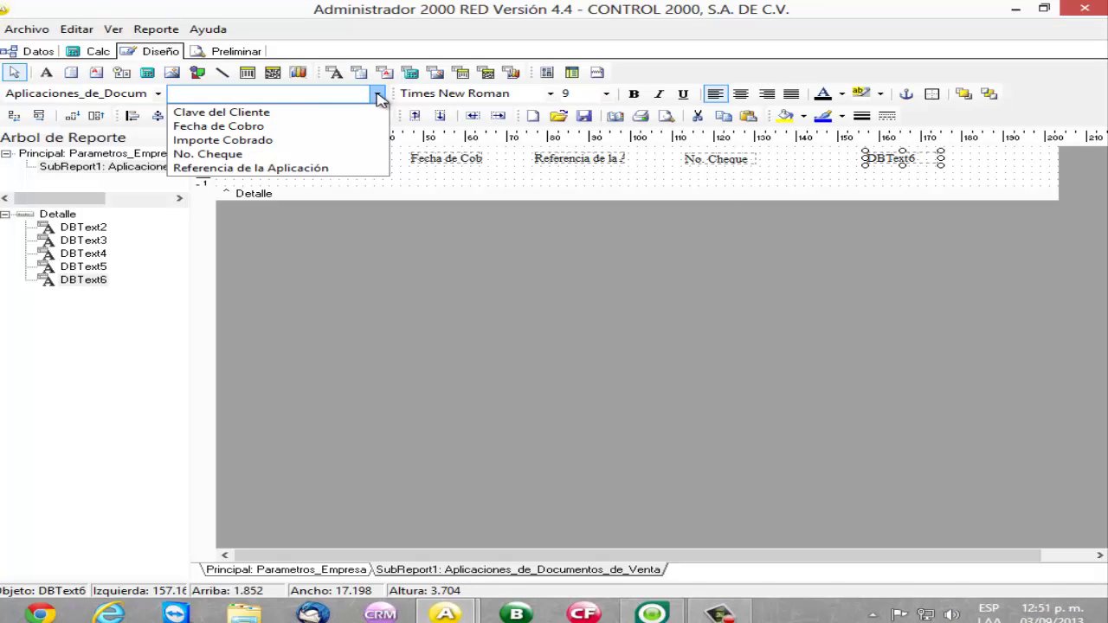
click(311, 141)
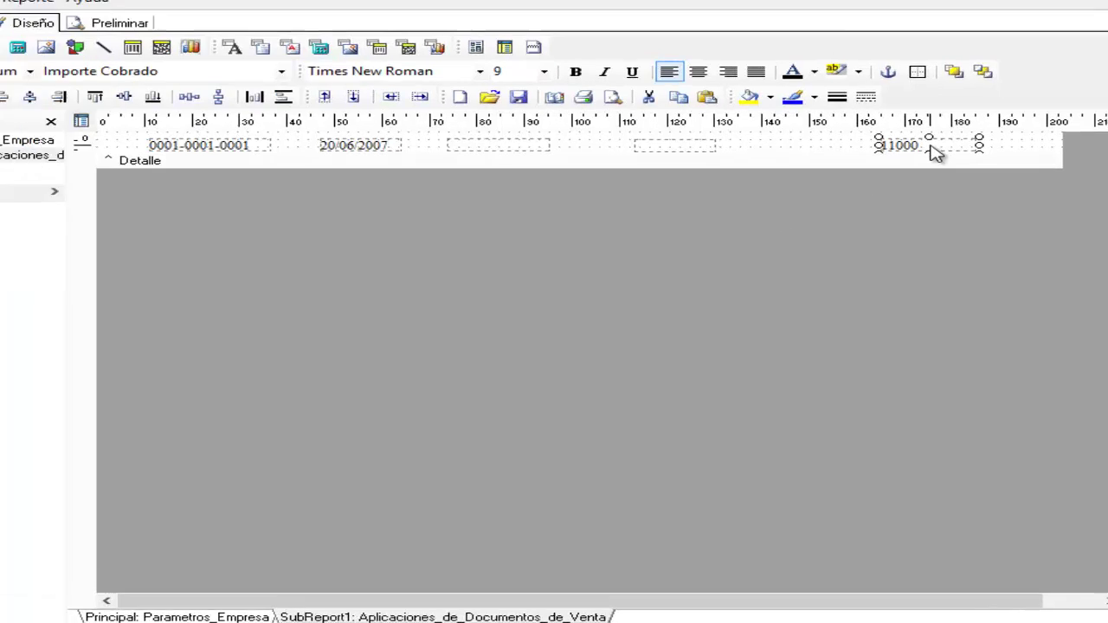
Step: Set the display format of the Importe Cobrado field to $#,0.00;($#,0.00)
right_click(948, 165)
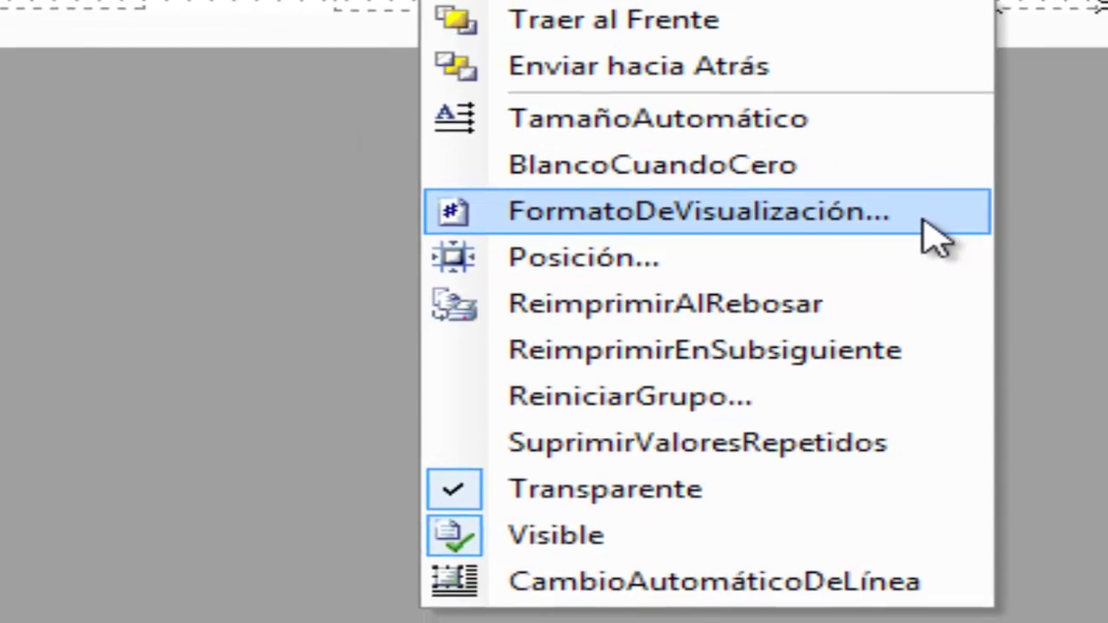
click(741, 244)
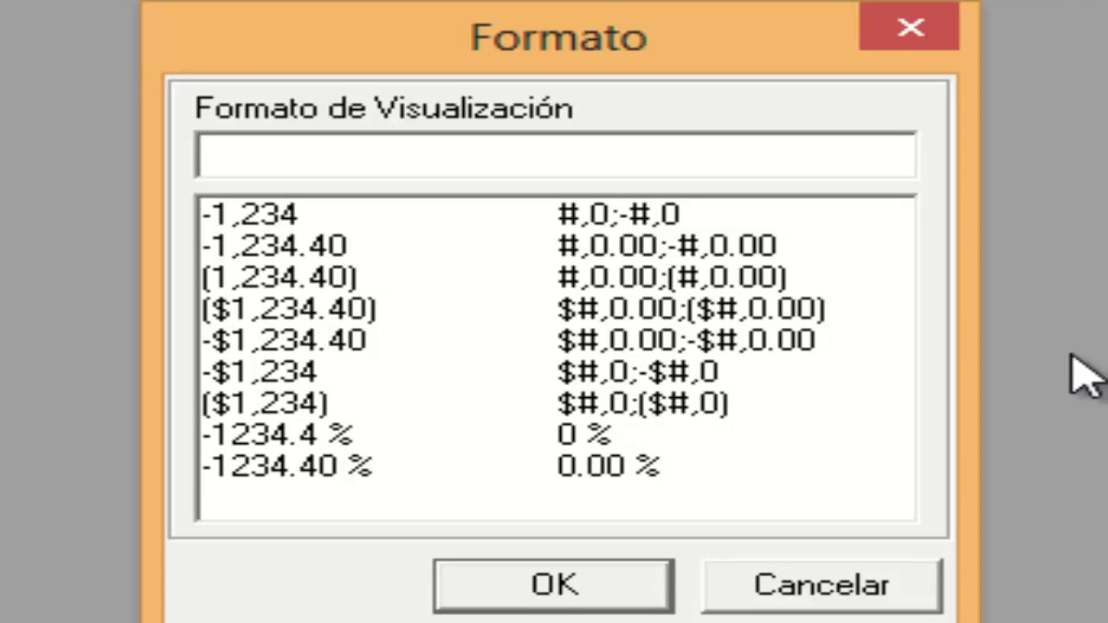
click(301, 312)
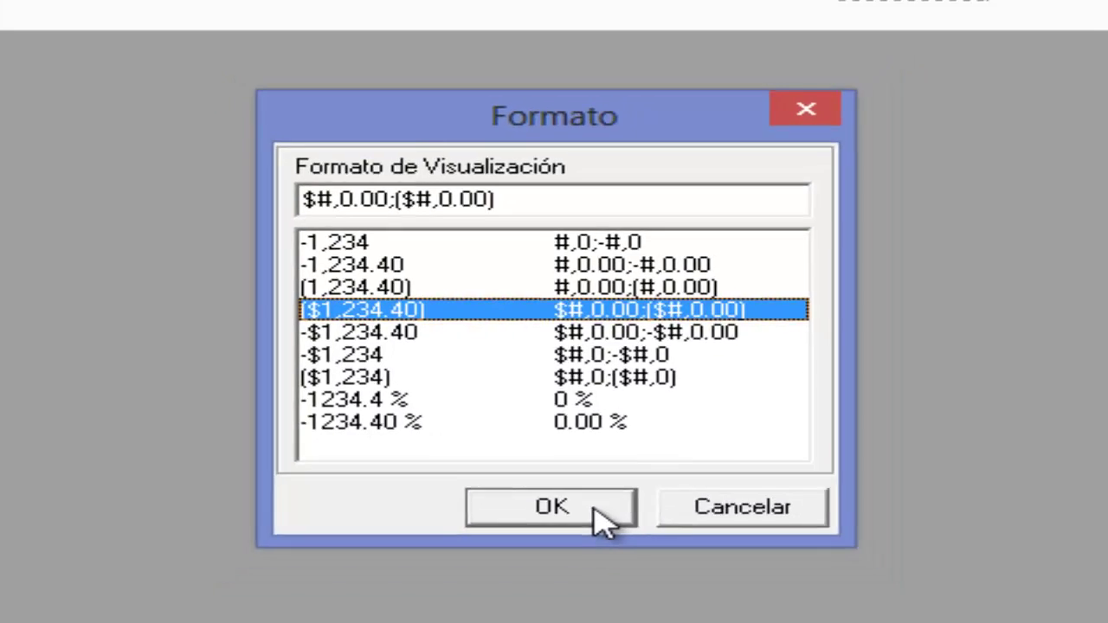
click(611, 585)
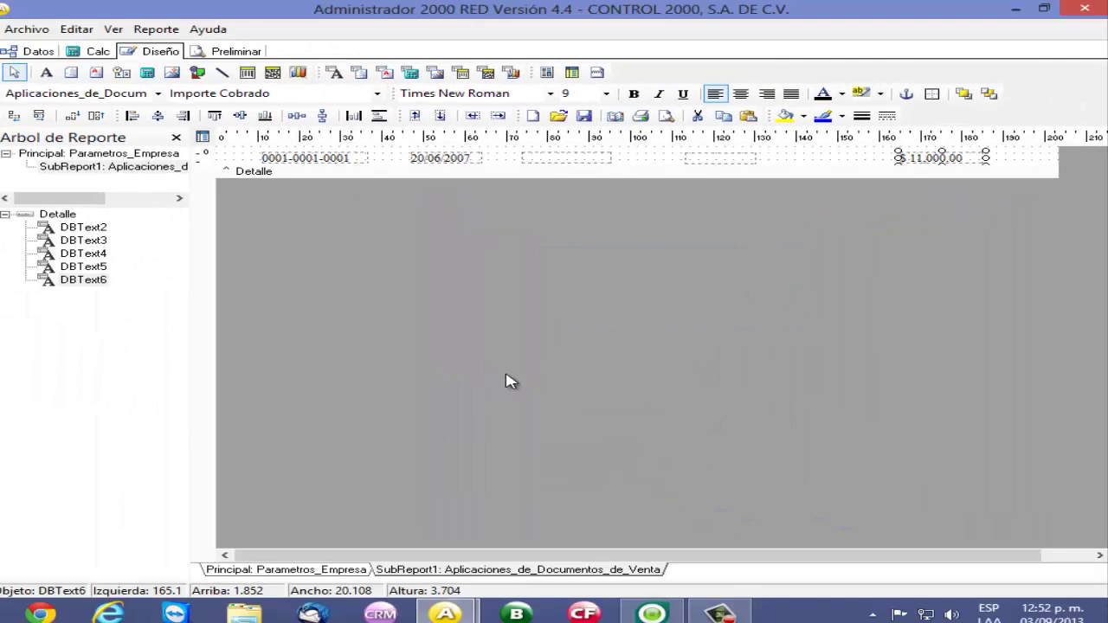
Step: Return to the main Parametros_Empresa report and save it in the Formatos folder as Reporte de Aplicacion
click(238, 573)
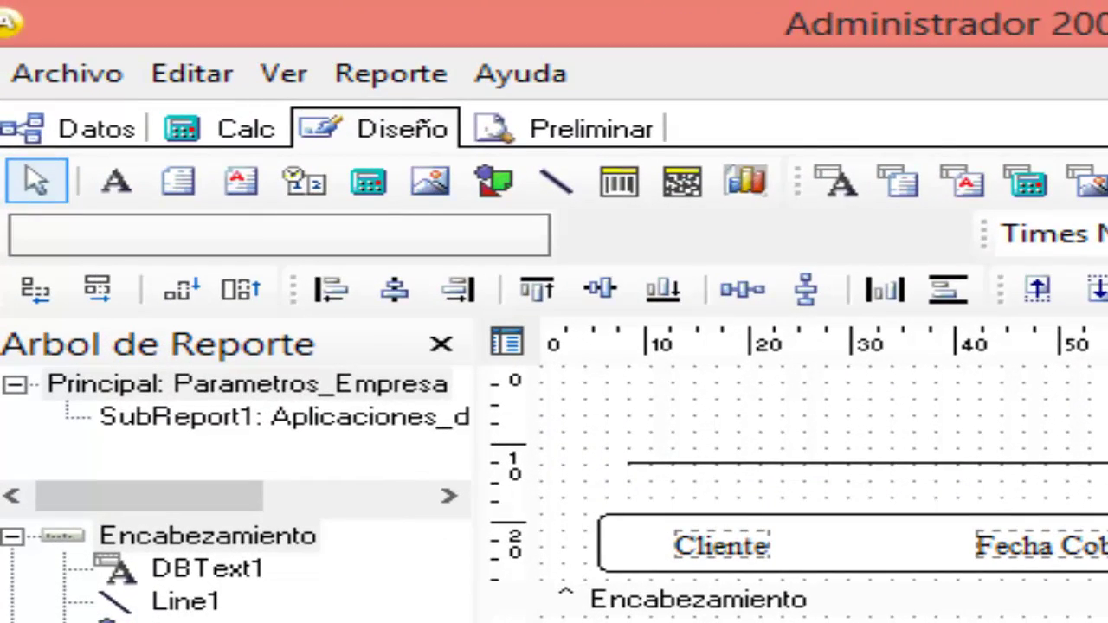
key(alt+a)
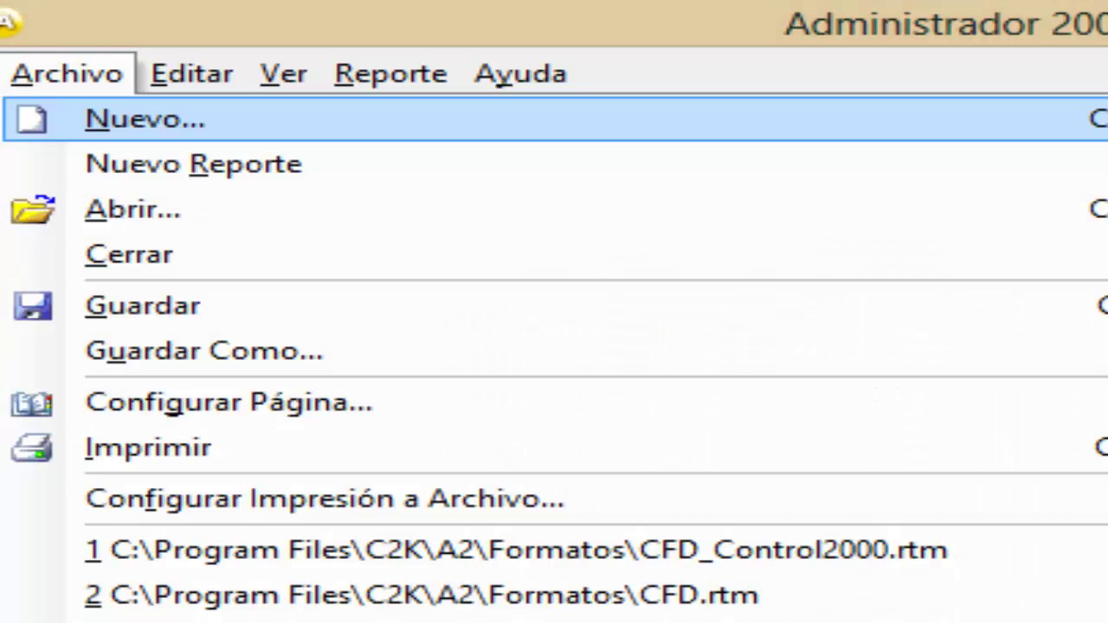
key(Down)
key(Down)
key(Down)
key(Down)
key(Down)
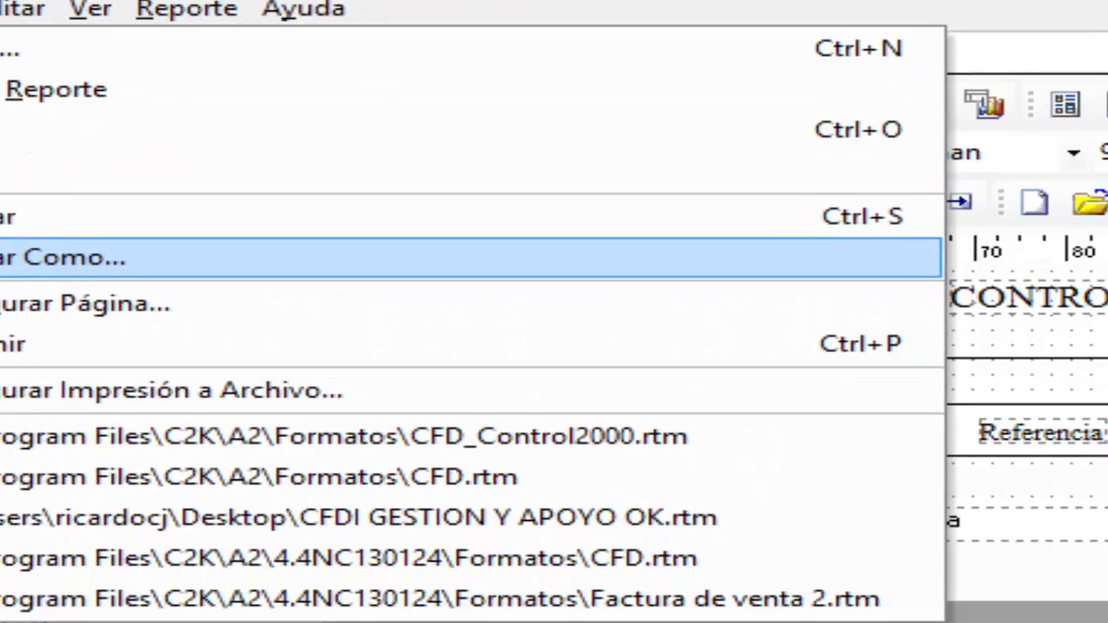
key(Return)
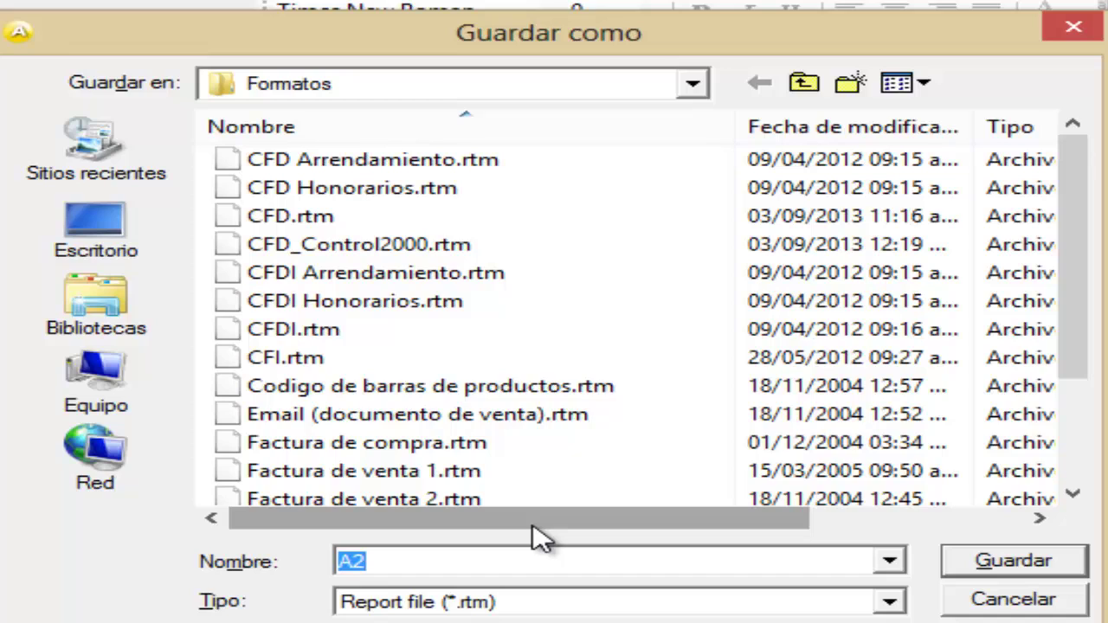
click(459, 570)
key(BackSpace)
key(BackSpace)
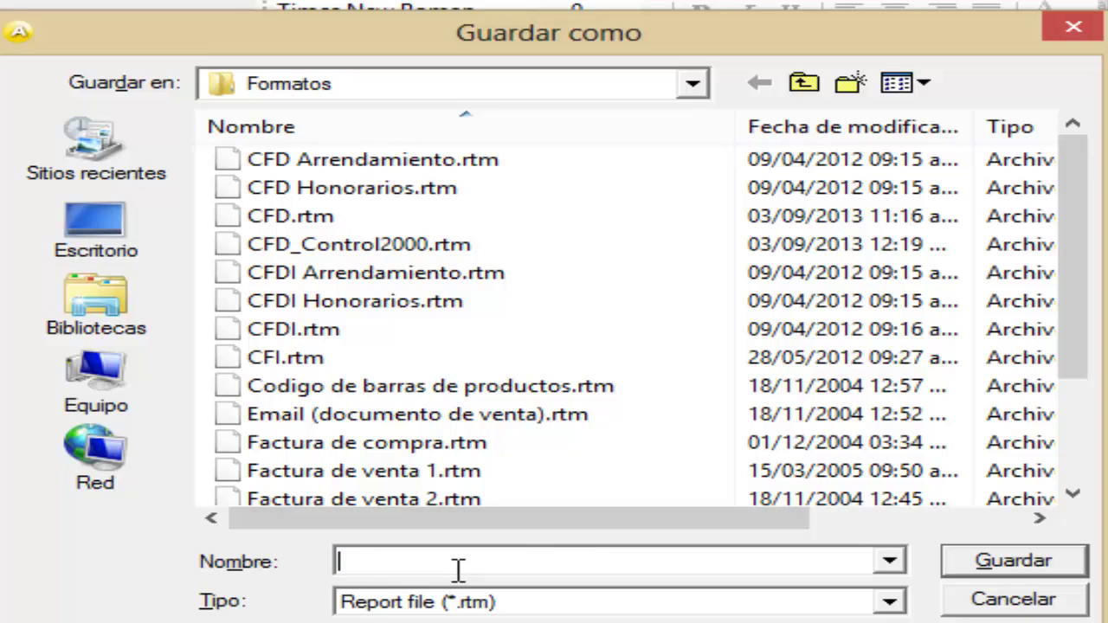
text(Reporte de Aplicacion)
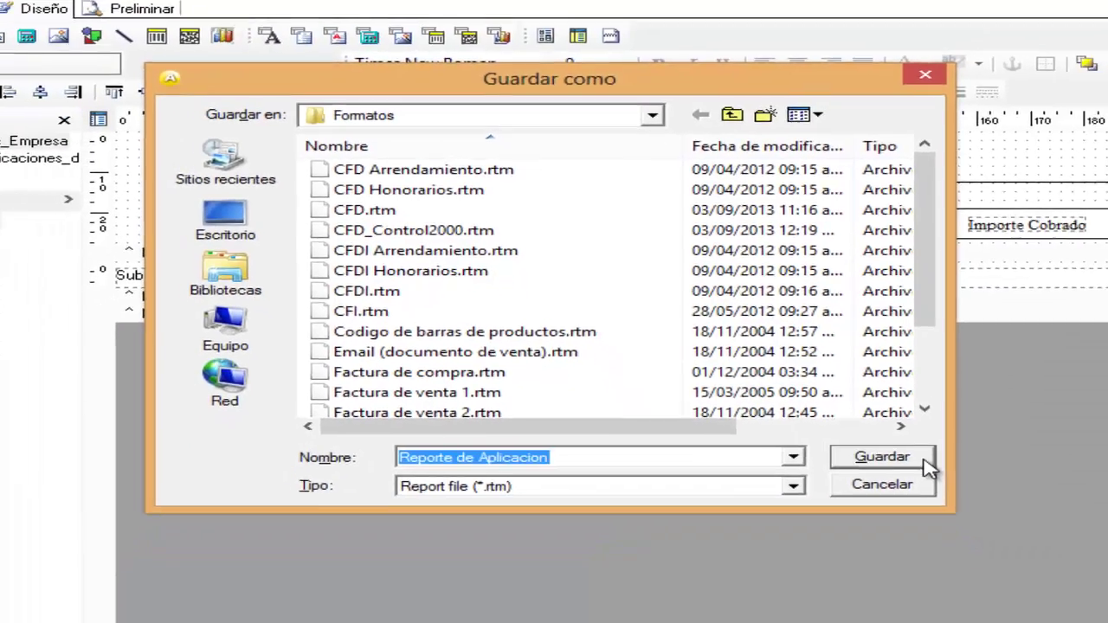
click(1046, 548)
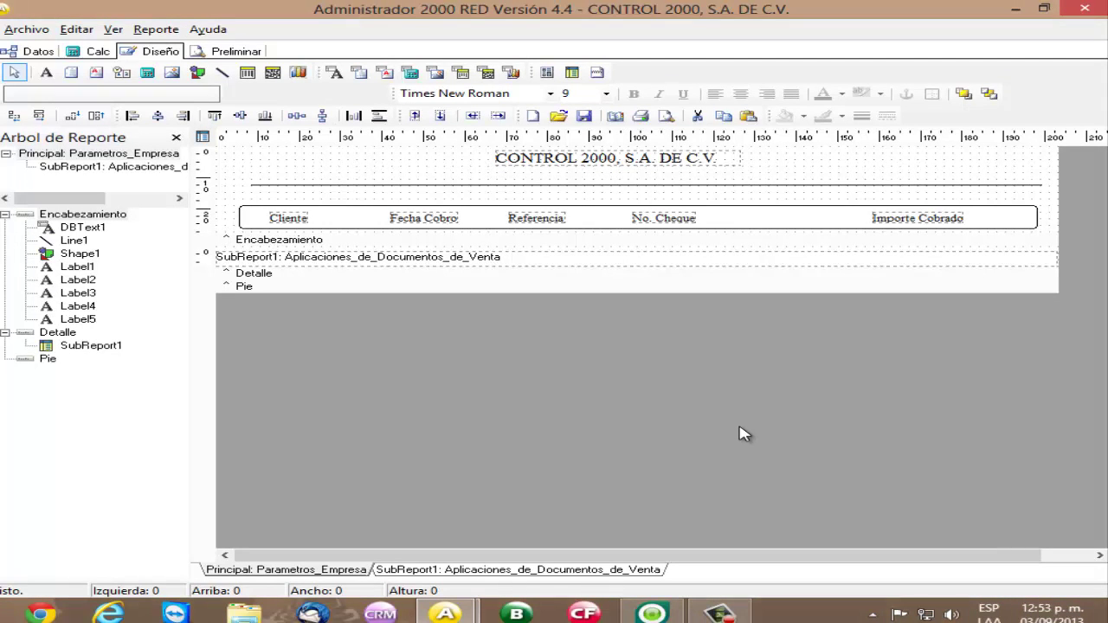
Step: Close the saved report and leave the report designer
key(alt+a)
key(Down)
key(Down)
key(Down)
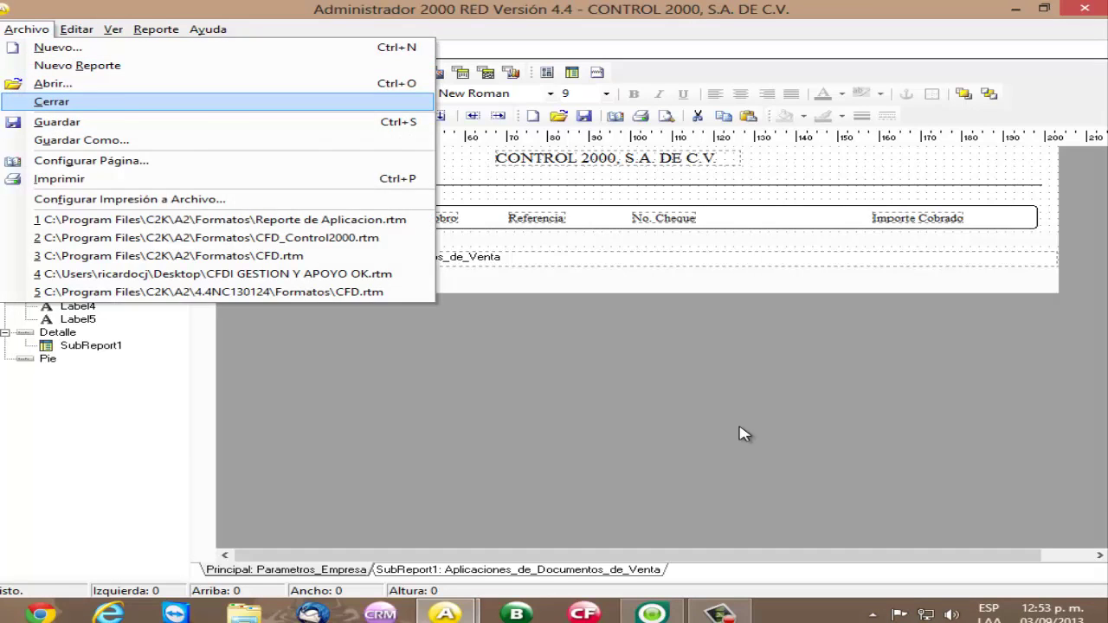
key(Return)
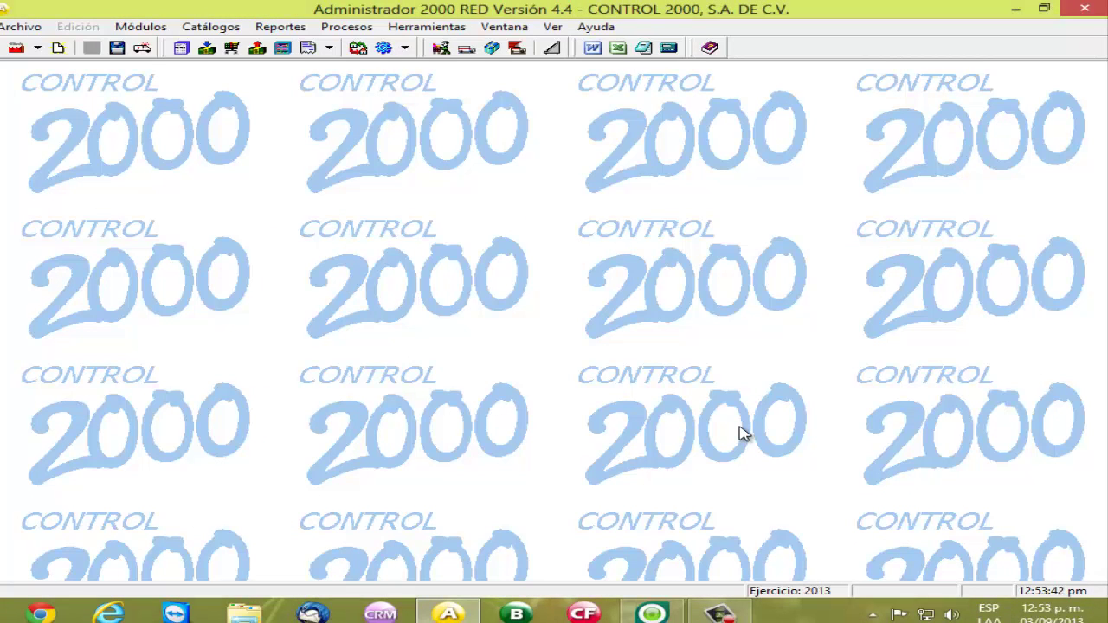
Step: Open the Reportes del Usuario dialog for running custom reports
key(alt+r)
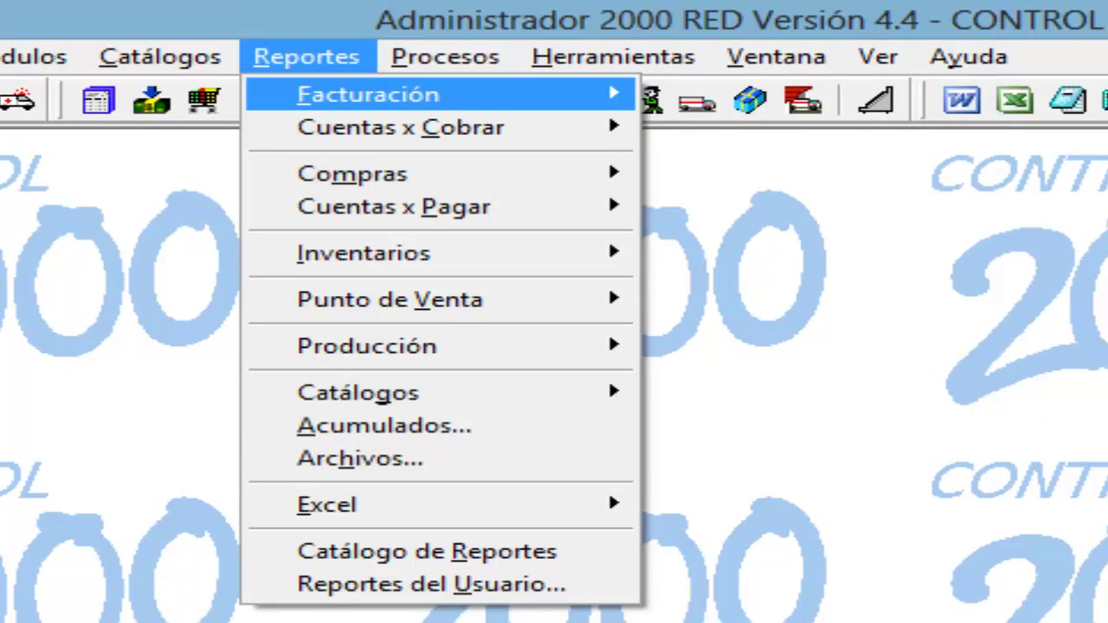
key(Down)
key(Down)
key(Down)
key(Down)
key(Down)
key(Down)
key(Down)
key(Down)
key(Down)
key(Down)
key(Down)
key(Down)
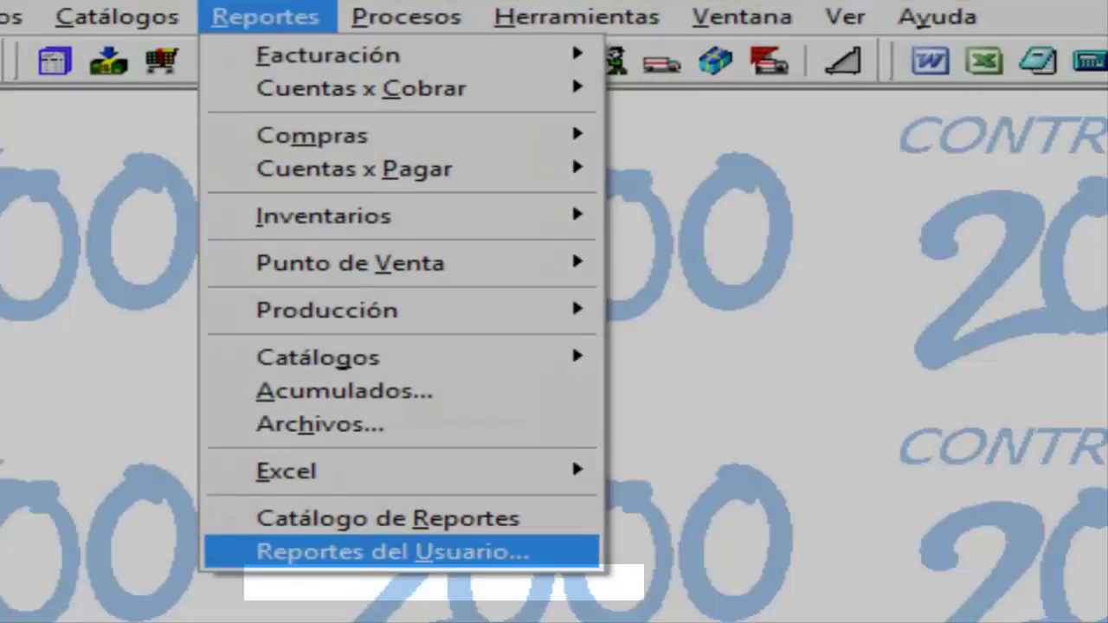
key(Return)
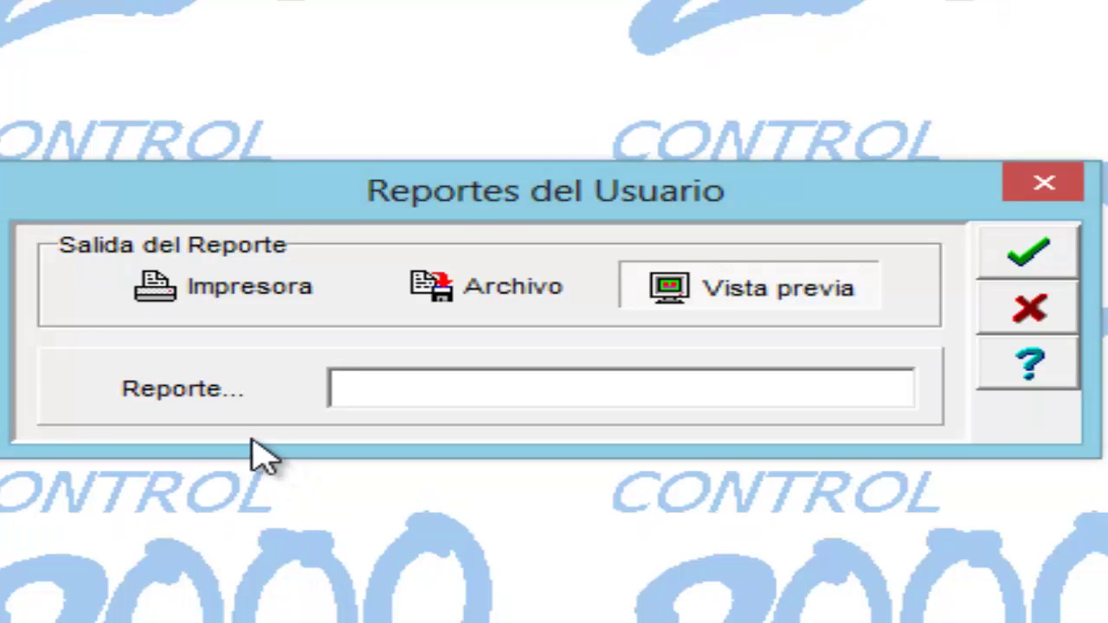
Step: Choose Reporte de Aplicacion.rtm from the Formatos folder as the user report to run
click(284, 408)
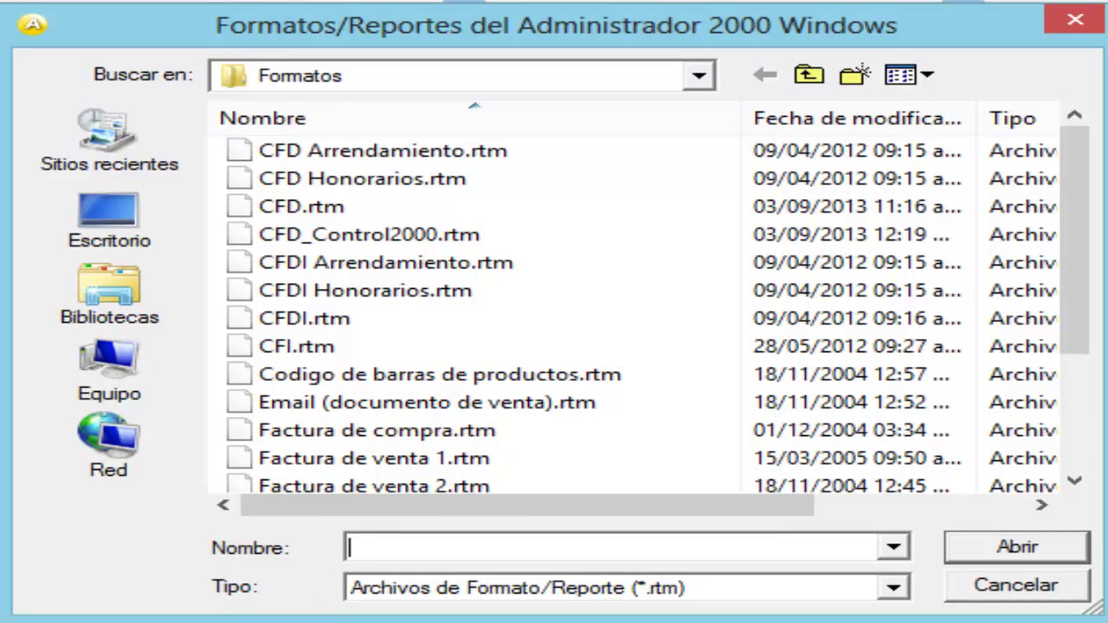
click(1075, 481)
click(1076, 481)
double_click(346, 455)
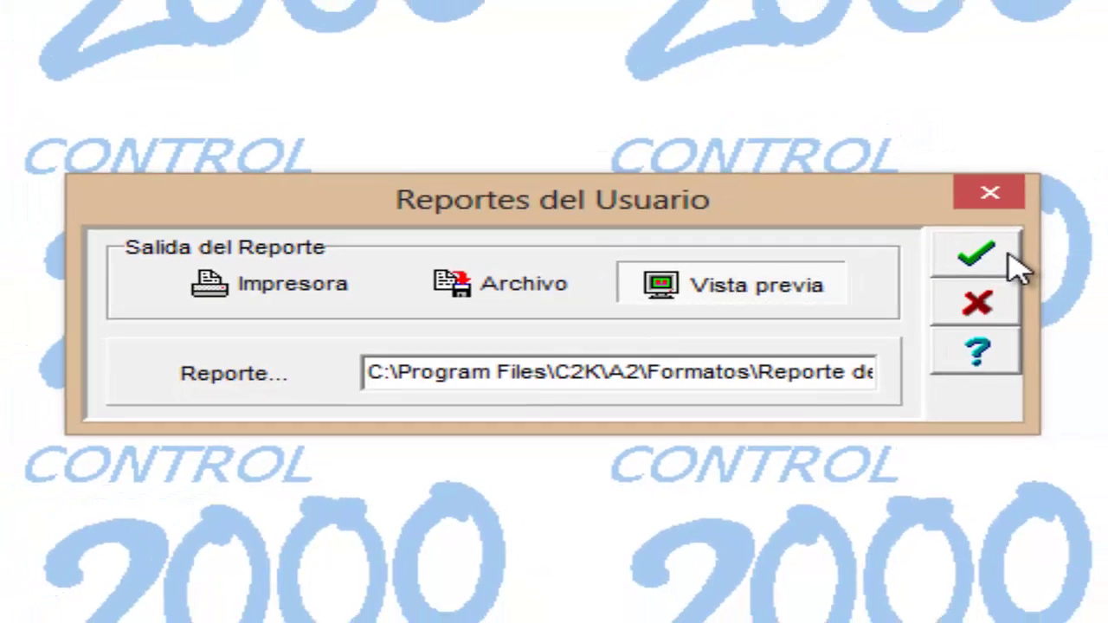
Step: Run the report as a print preview, including all values of Clave del Cliente
click(1068, 254)
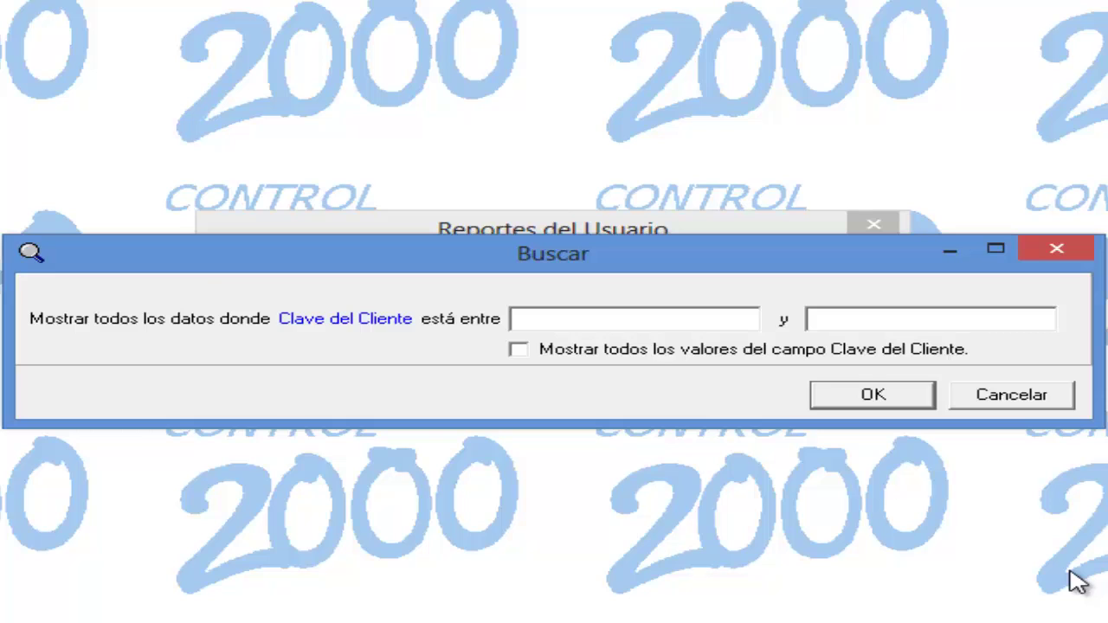
click(518, 350)
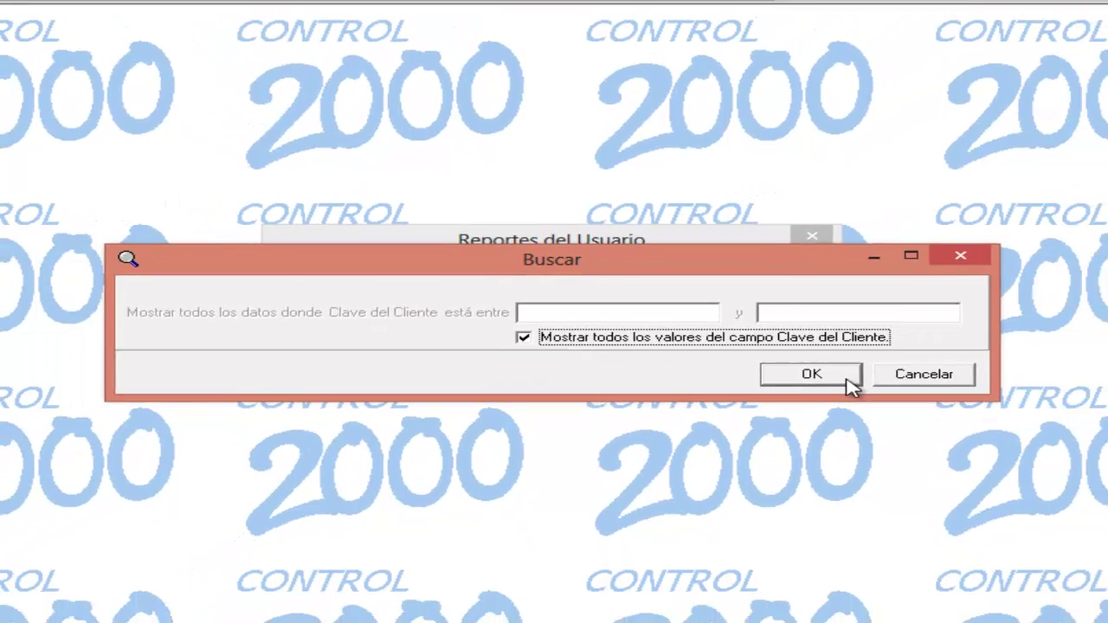
click(911, 399)
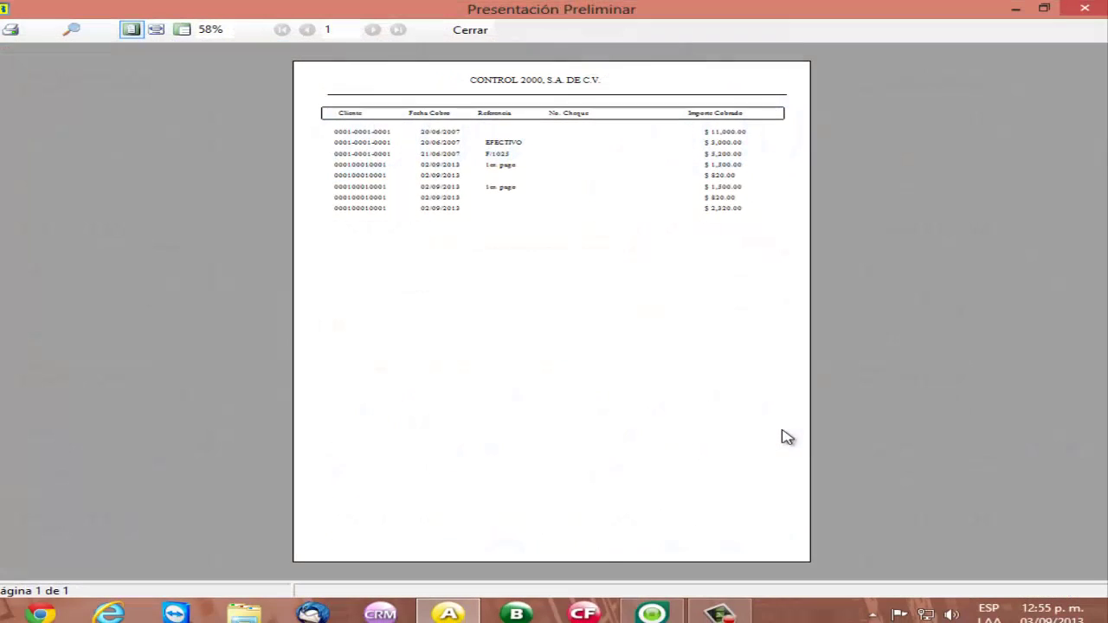
click(181, 29)
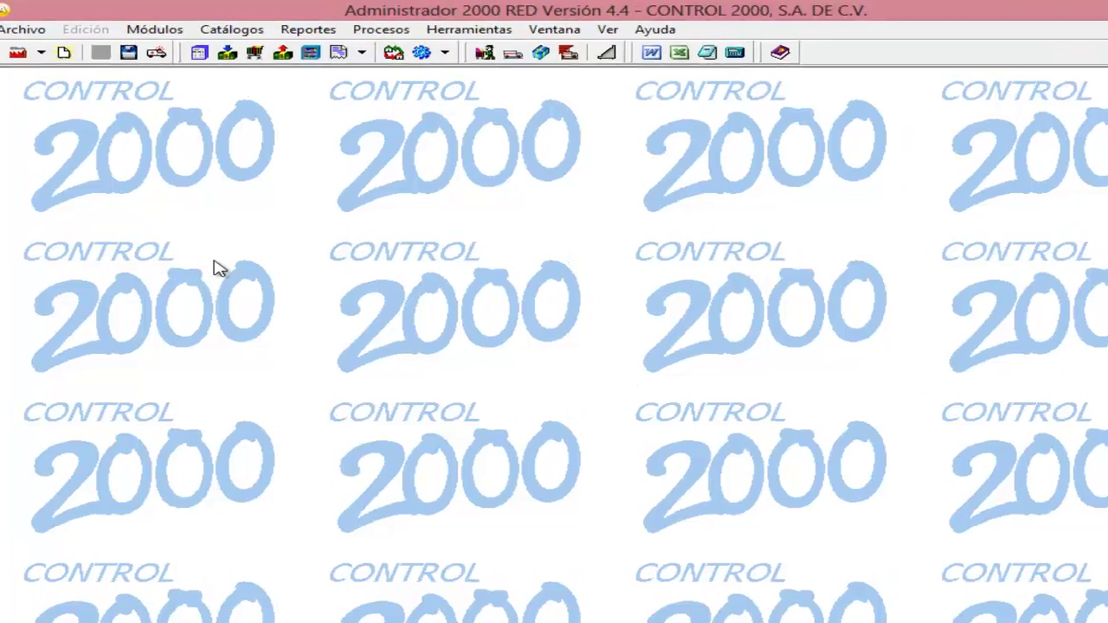
Step: Open Parámetros de la Empresa and display the Clientes settings
key(alt+a)
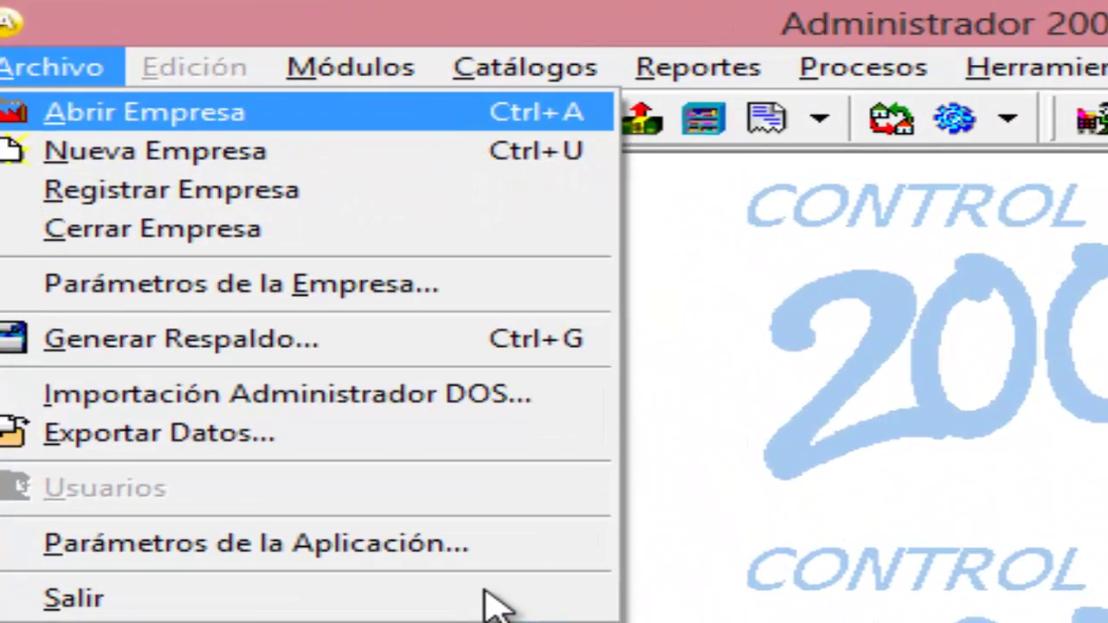
key(e)
key(Return)
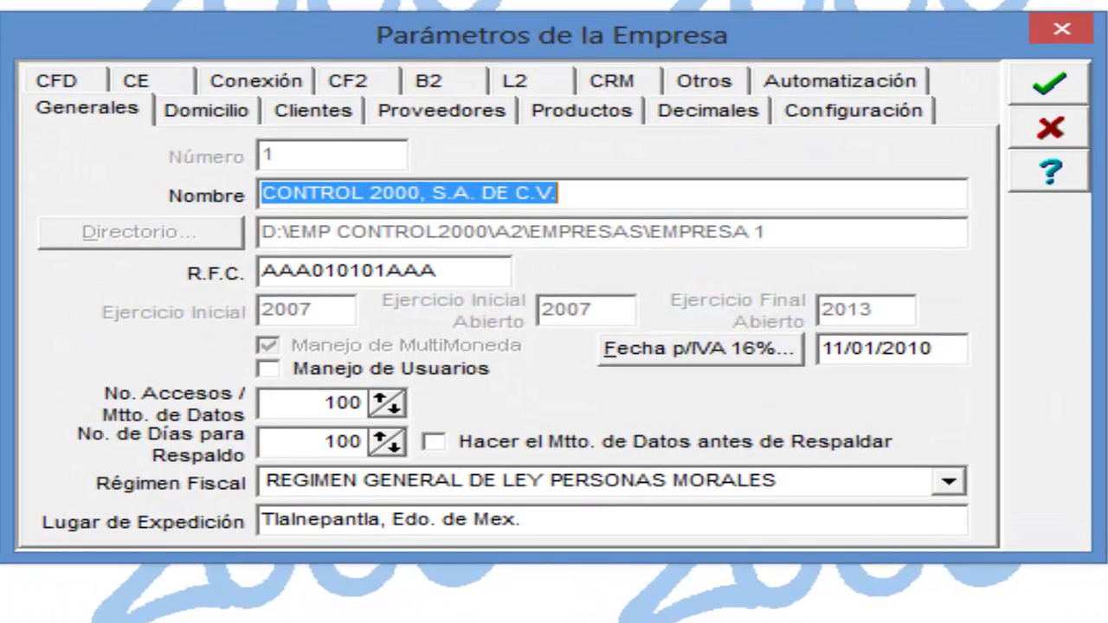
click(353, 117)
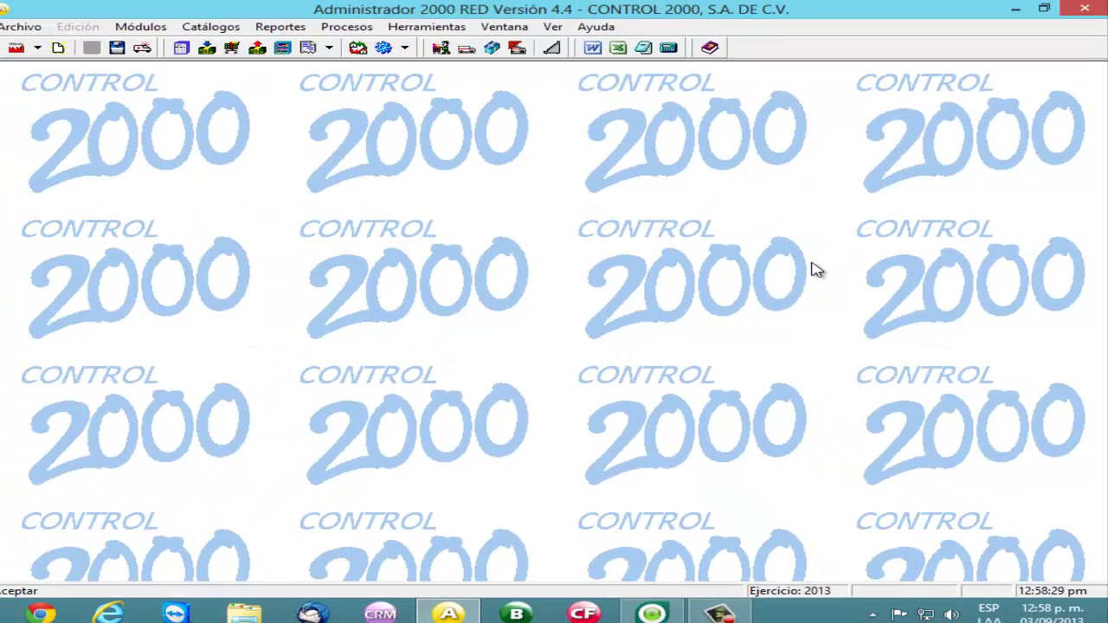
Step: Open the Agentes de Venta catalog
key(alt+c)
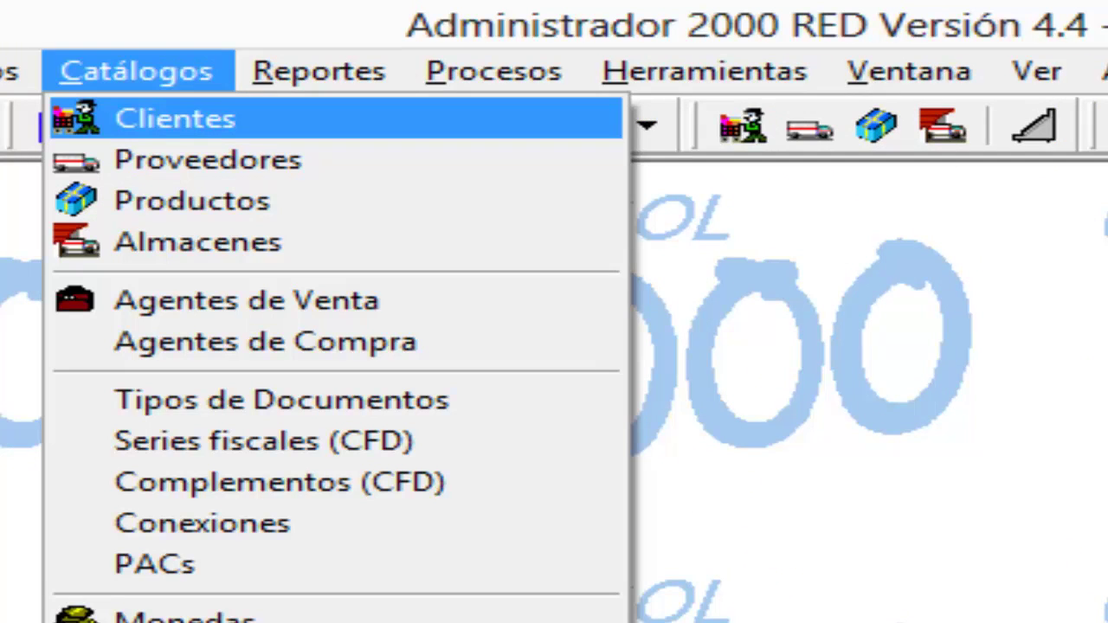
key(Down)
key(Down)
key(Down)
key(Down)
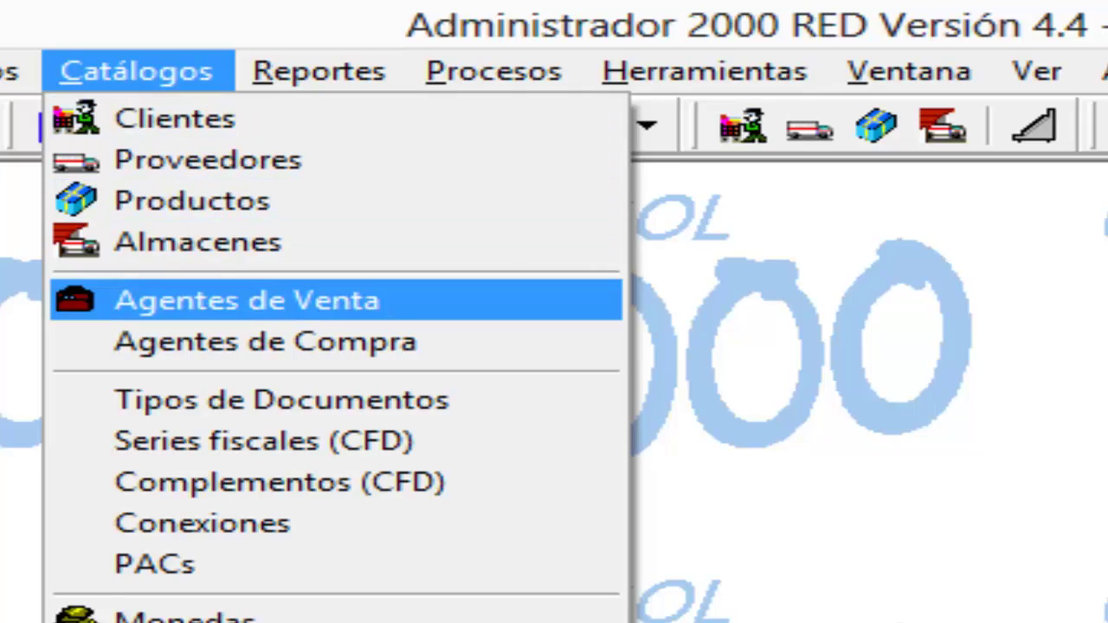
key(Return)
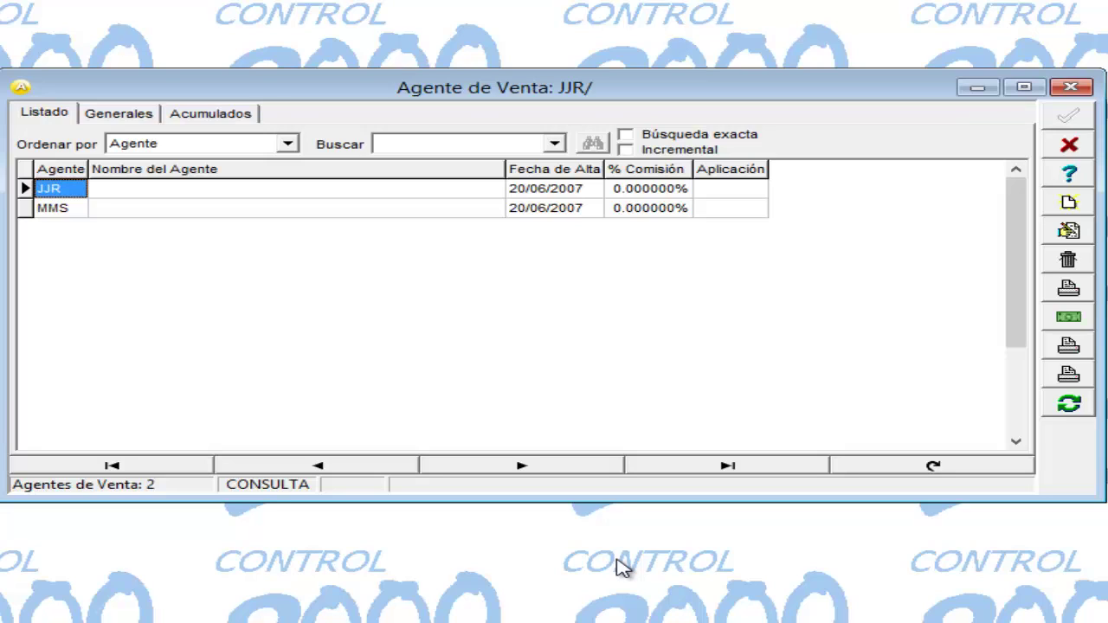
Step: Add a sales agent with key 003, entering the agent's name and a 4% commission
click(1073, 203)
text(003)
key(Return)
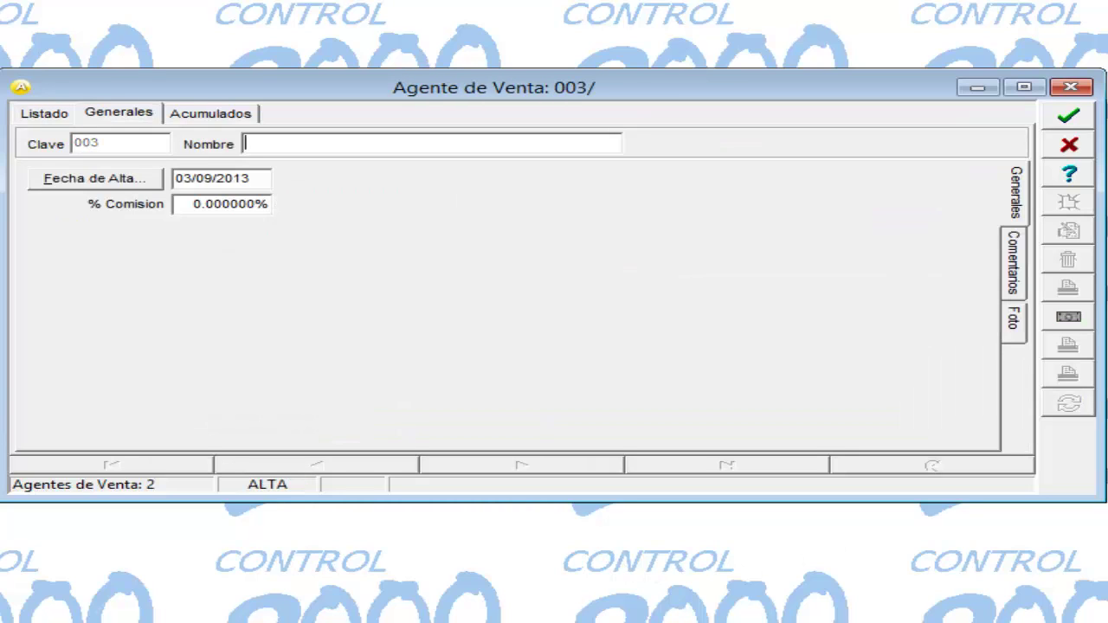
text(LUIS)
key(Return)
key(BackSpace)
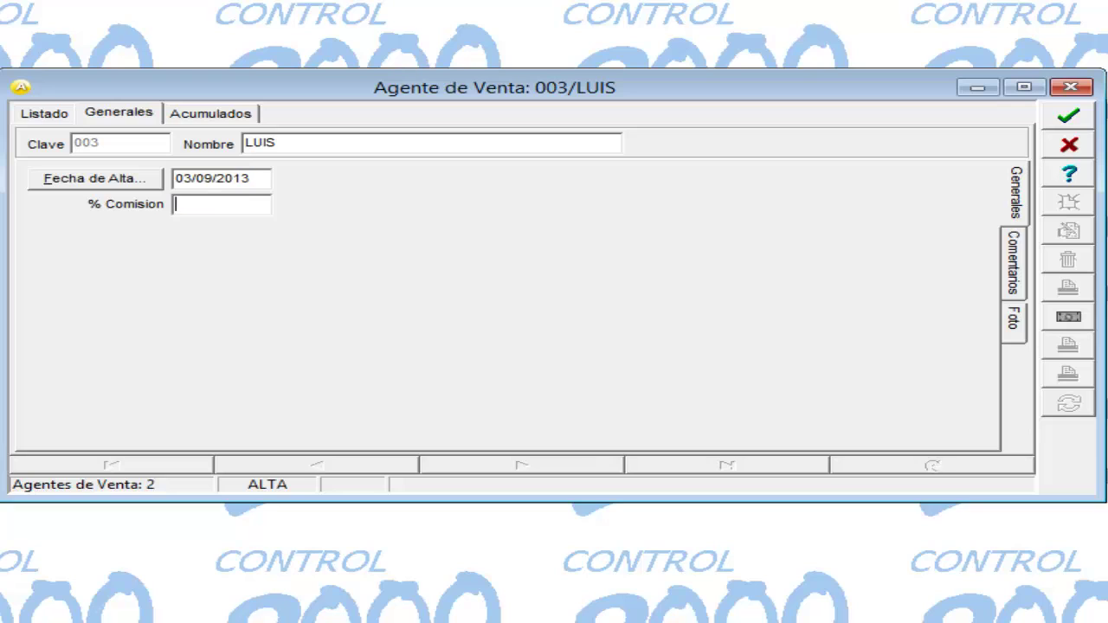
key(Return)
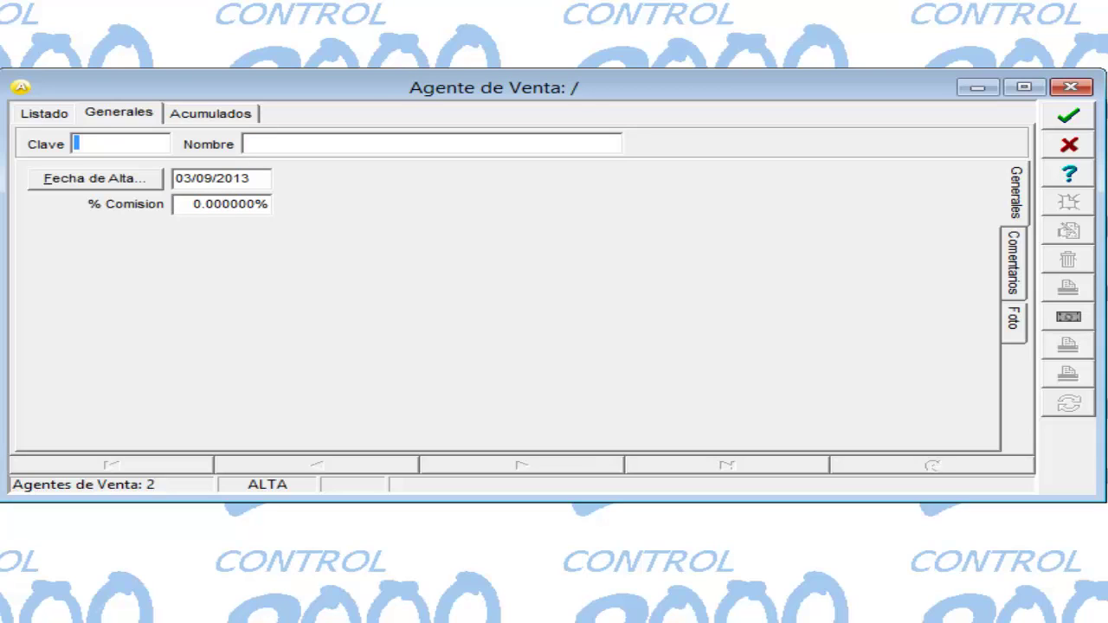
Step: Add a sales agent with key 004, the agent's name and a 3.5% commission, and close the agents catalog
text(004)
key(Return)
text(MARCO)
key(Return)
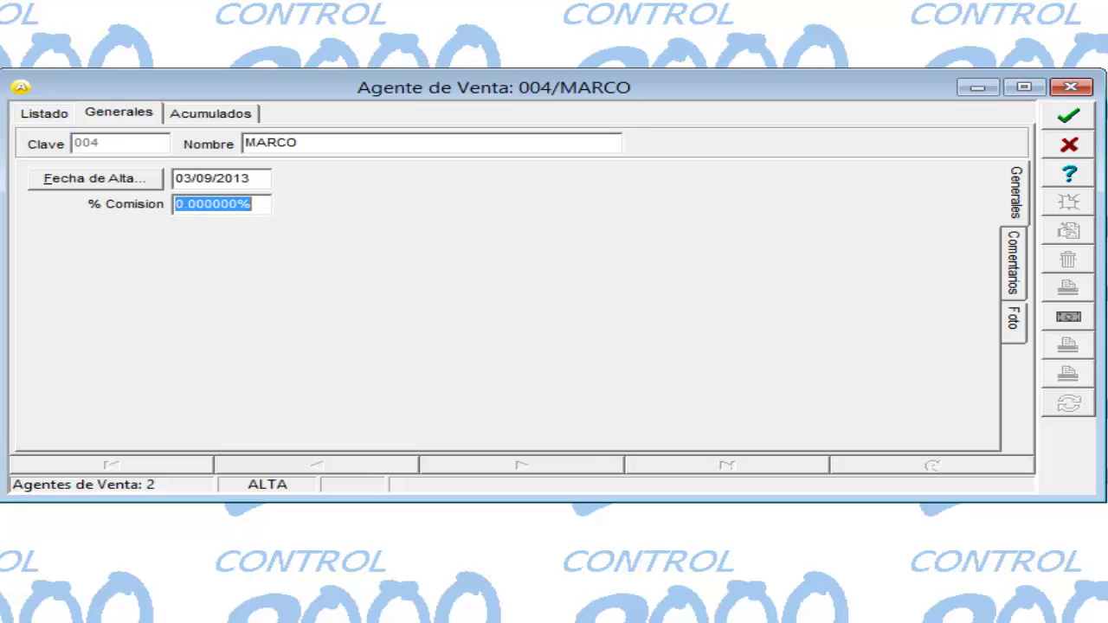
key(Return)
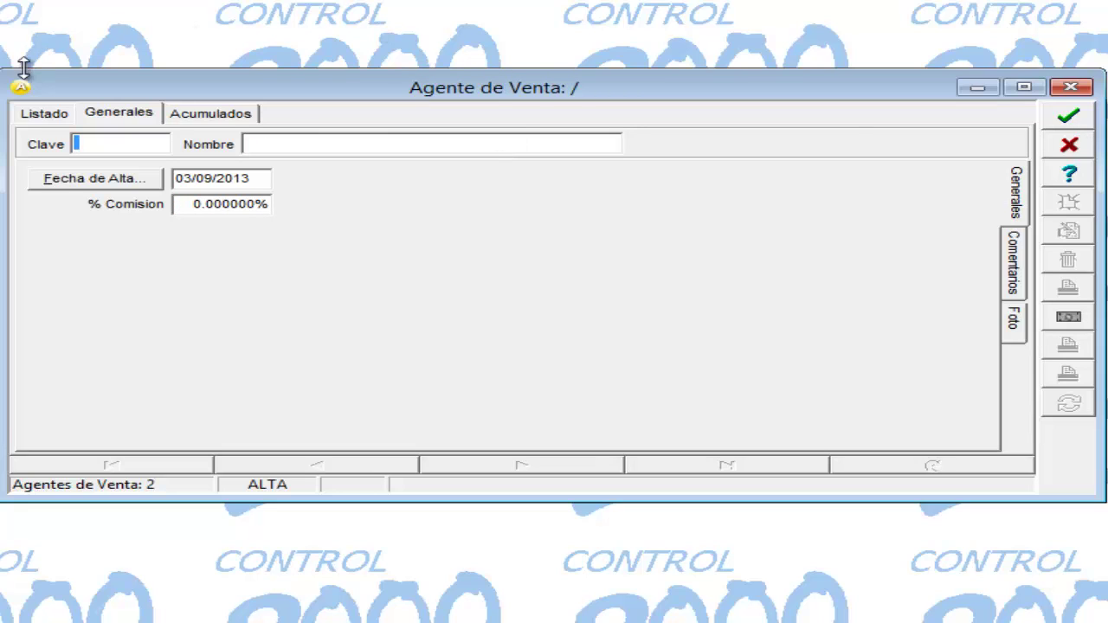
click(47, 114)
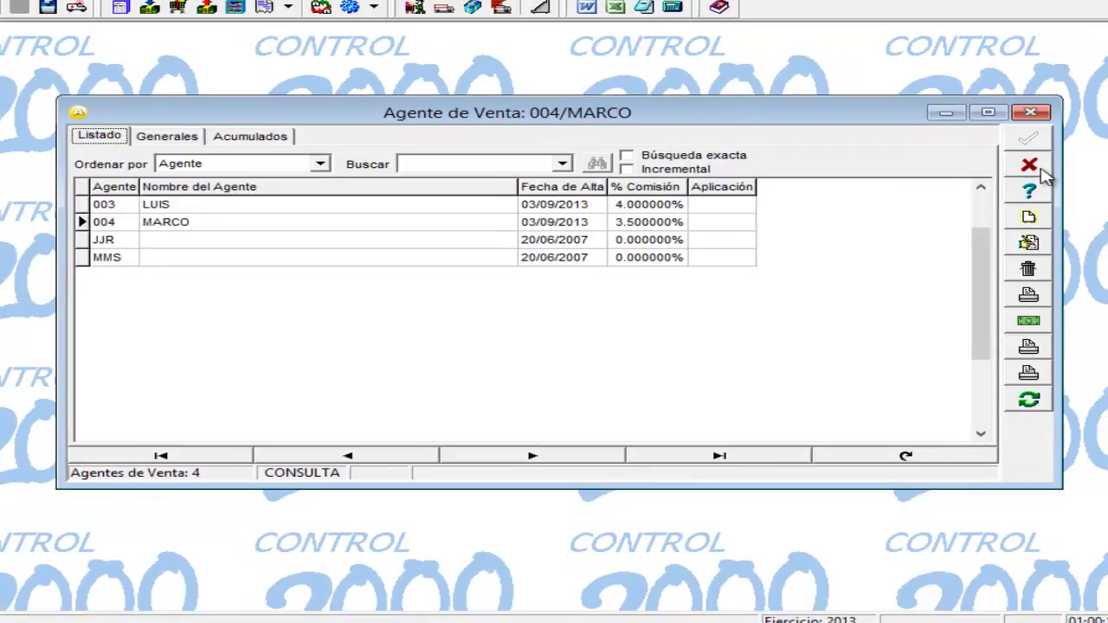
click(1069, 145)
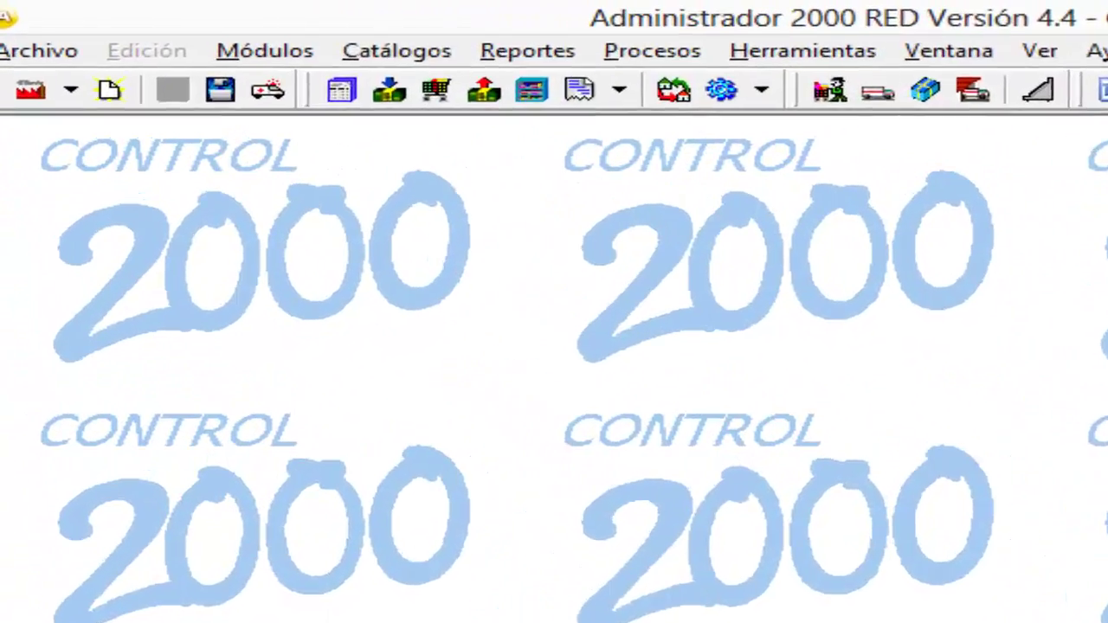
Step: Open the Clientes catalog and put the AARON SILVA Y ASOCIADOS S.A. record into edit mode
key(alt+c)
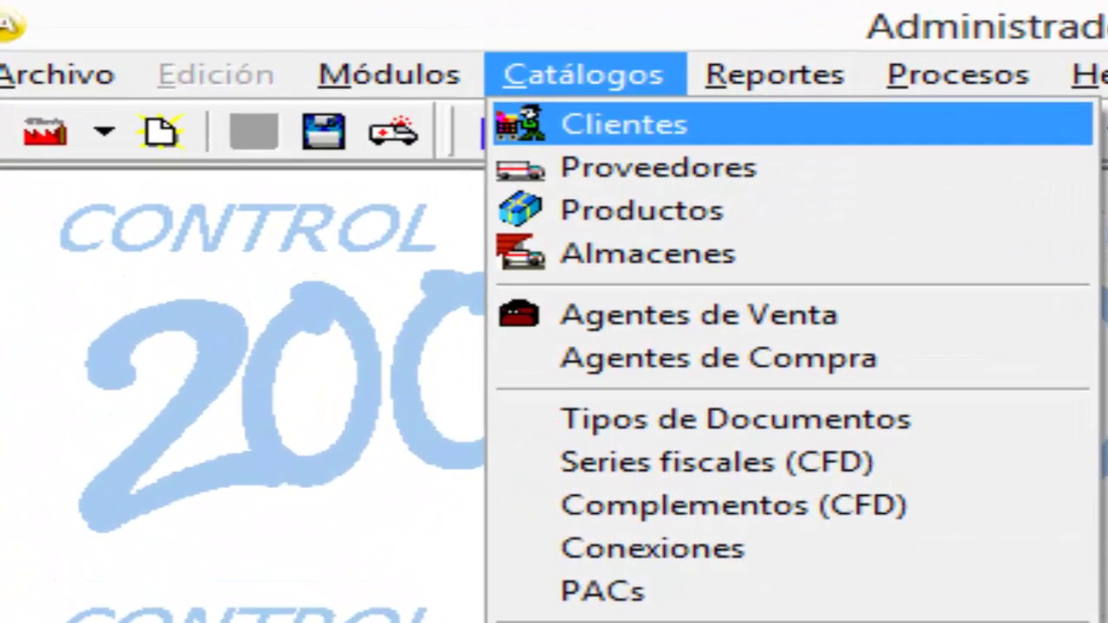
key(Return)
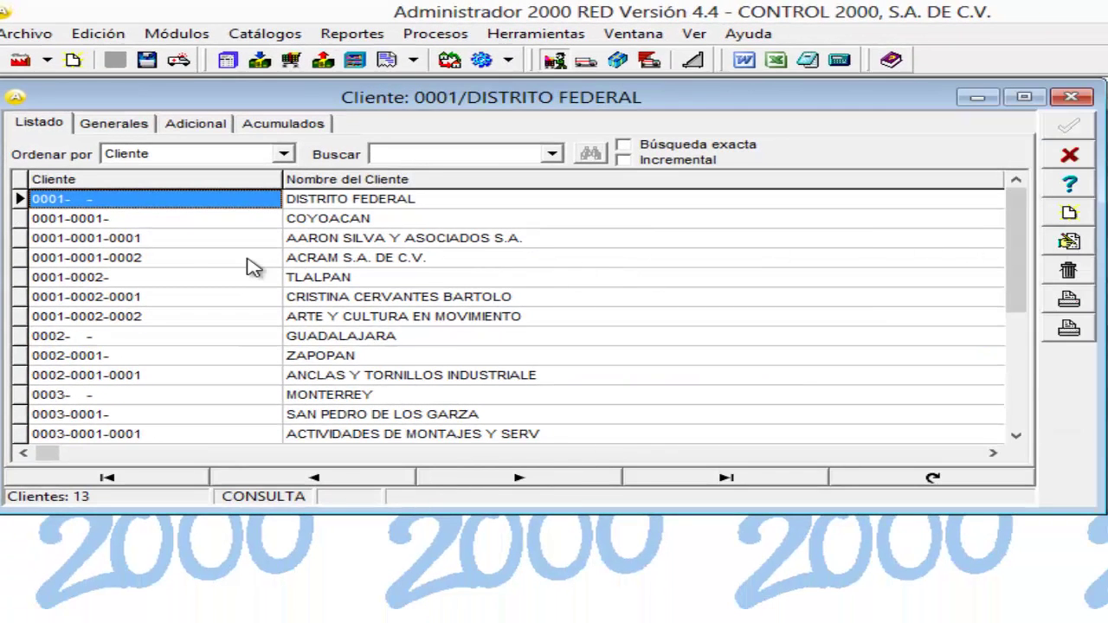
click(225, 242)
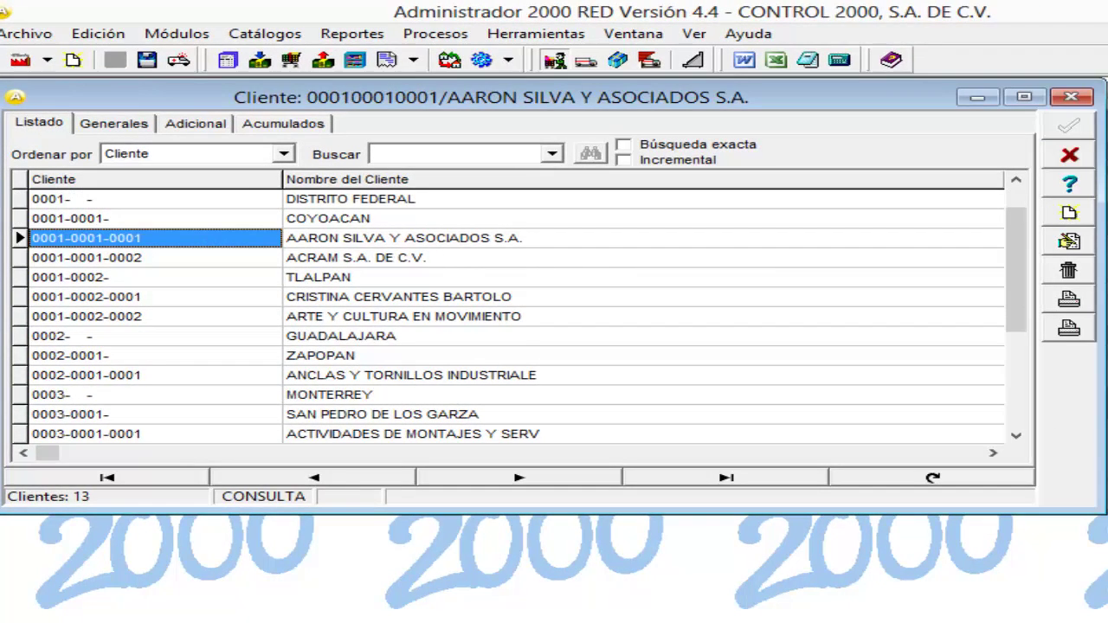
click(1089, 247)
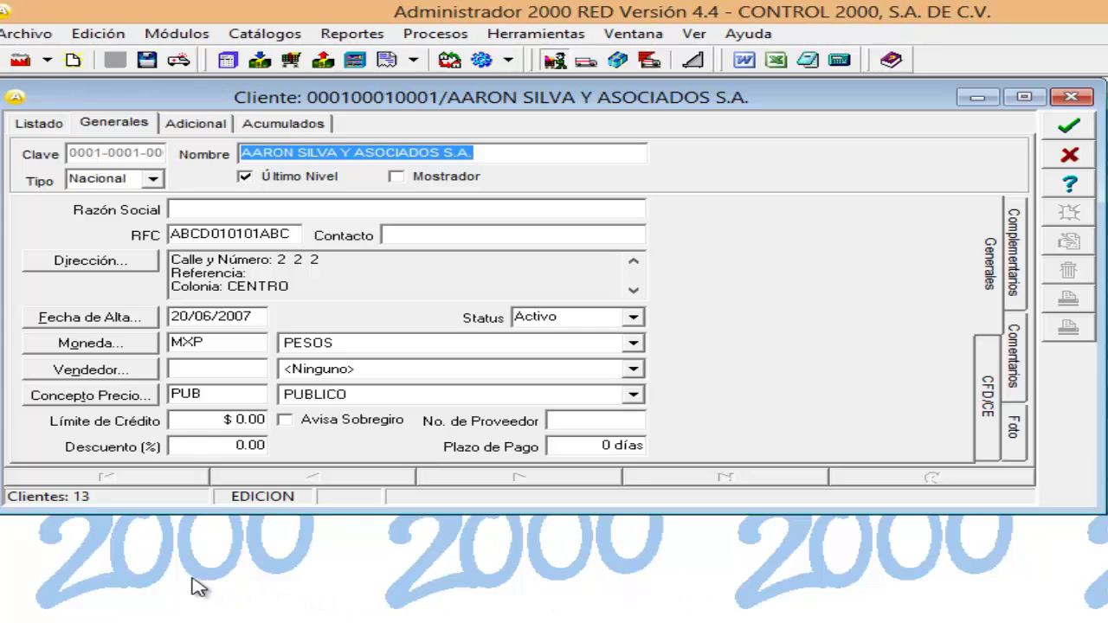
Step: Assign sales agent 003 as the customer's Vendedor, then save the record and close the Clientes catalog
click(149, 372)
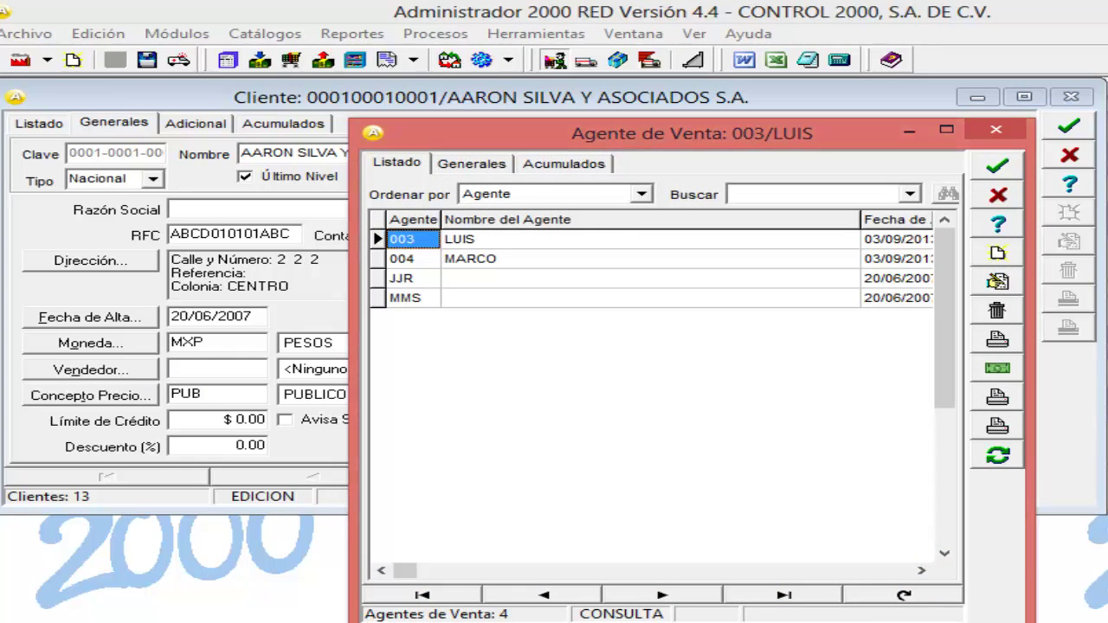
click(997, 166)
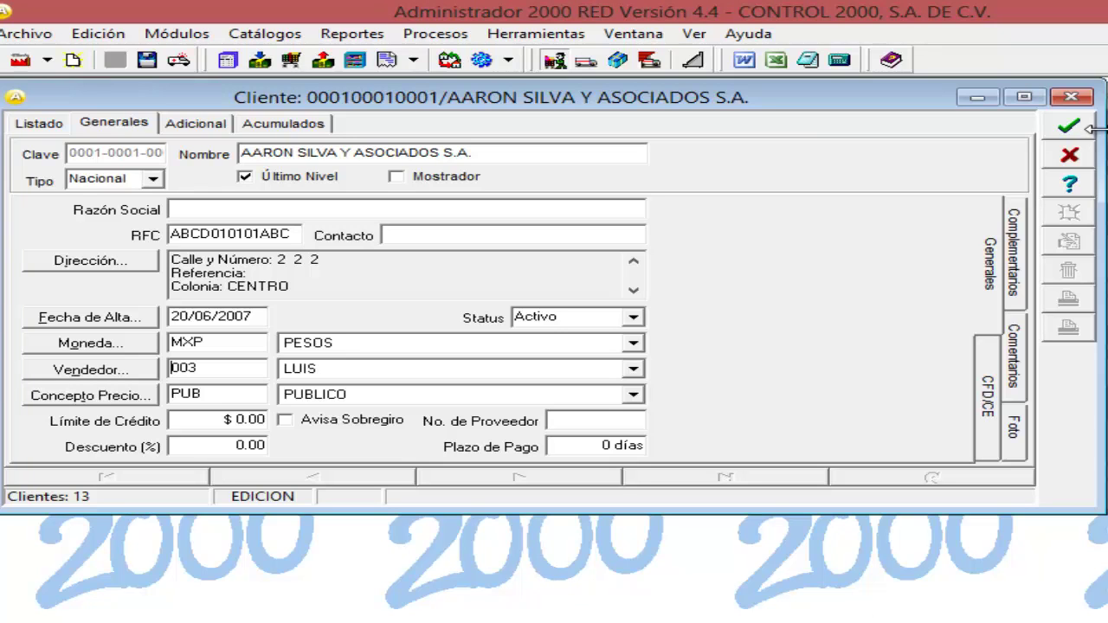
click(1069, 128)
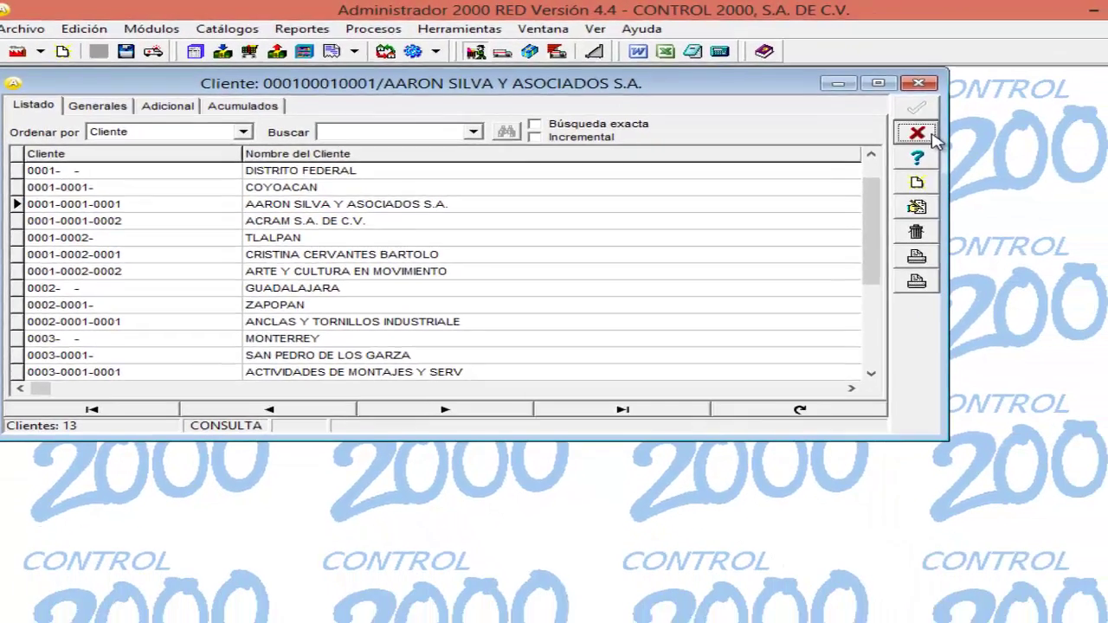
click(1026, 149)
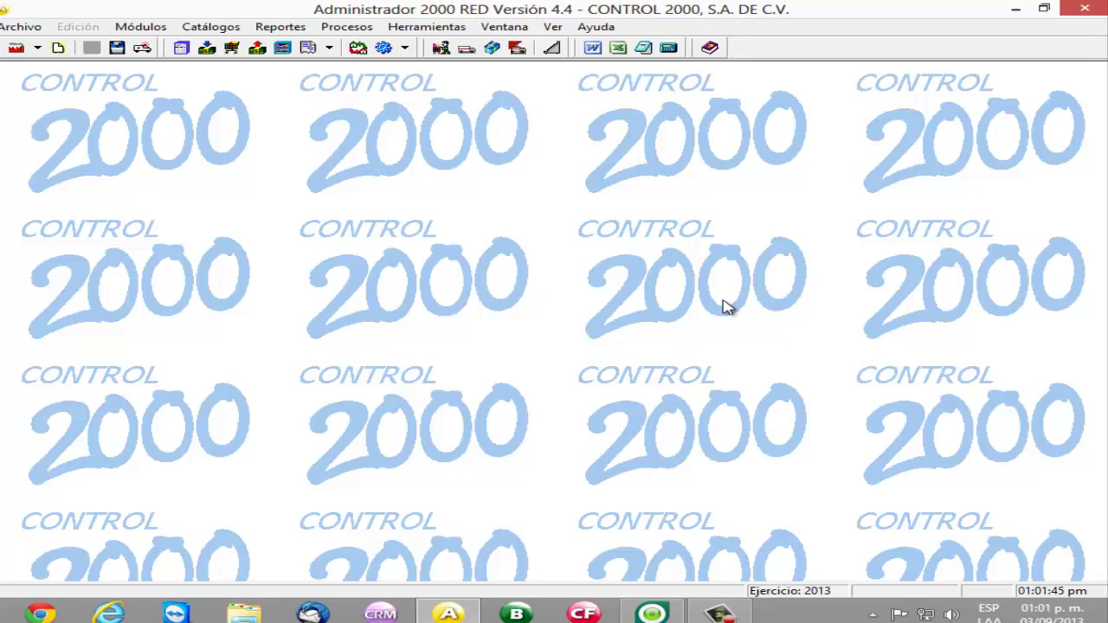
Step: Open the Facturación movements and start a new document
key(alt+m)
key(Right)
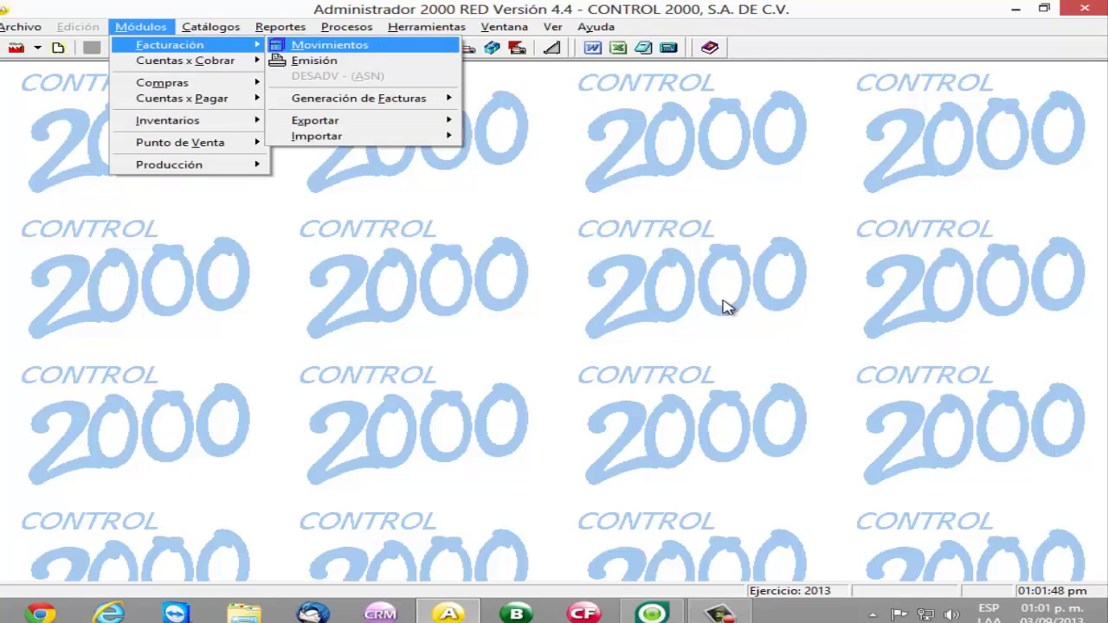
key(Return)
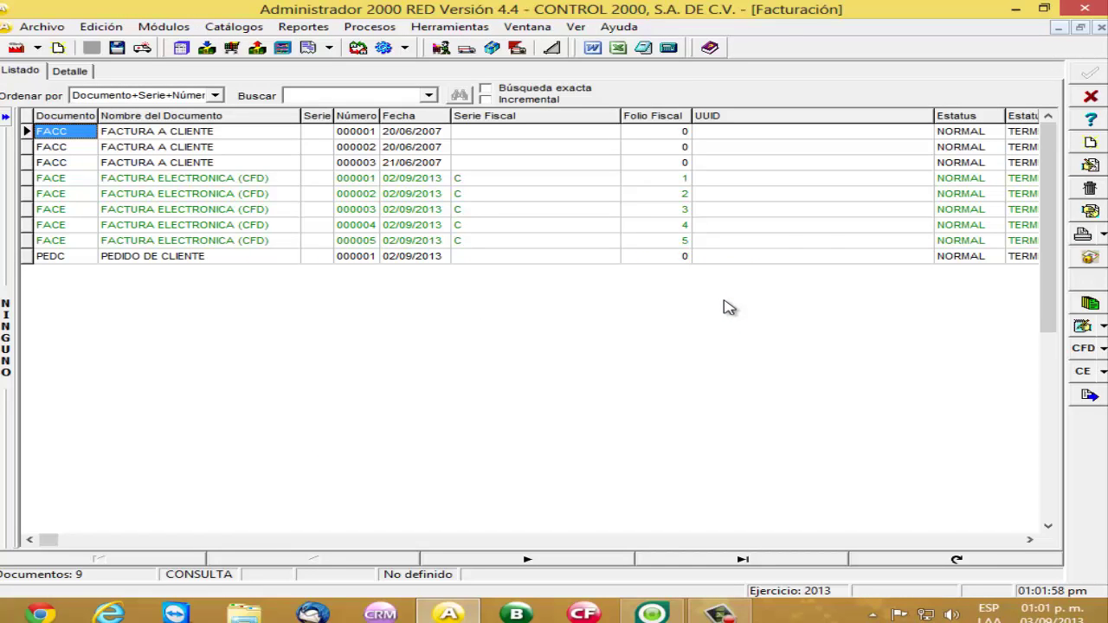
click(1090, 142)
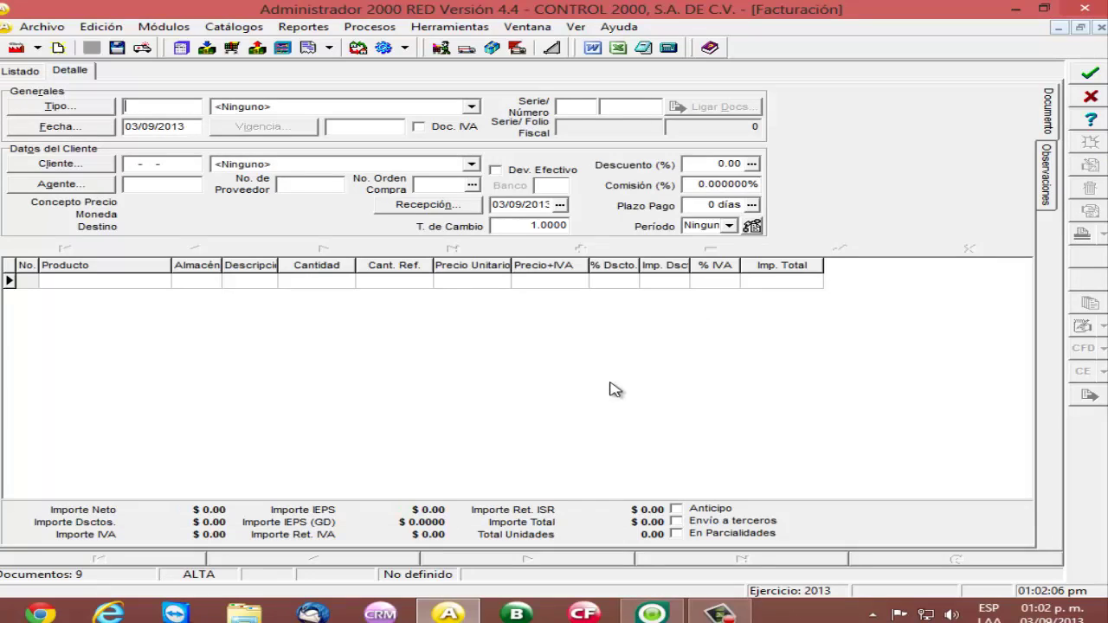
text(FACE)
key(Tab)
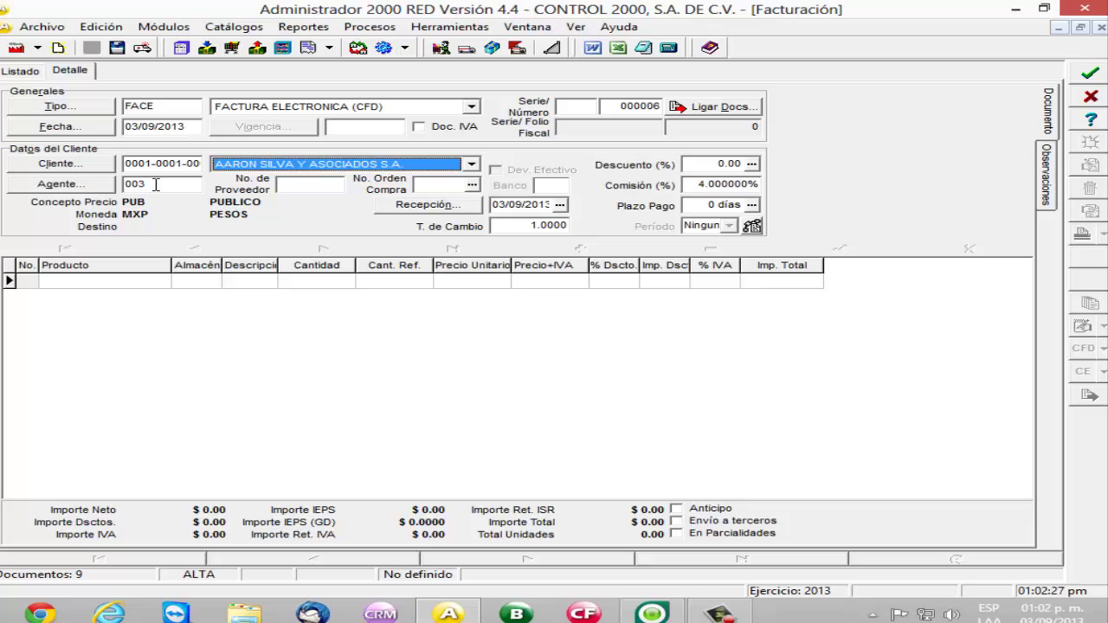
key(Tab)
key(Tab)
key(Tab)
key(Tab)
key(Tab)
key(Tab)
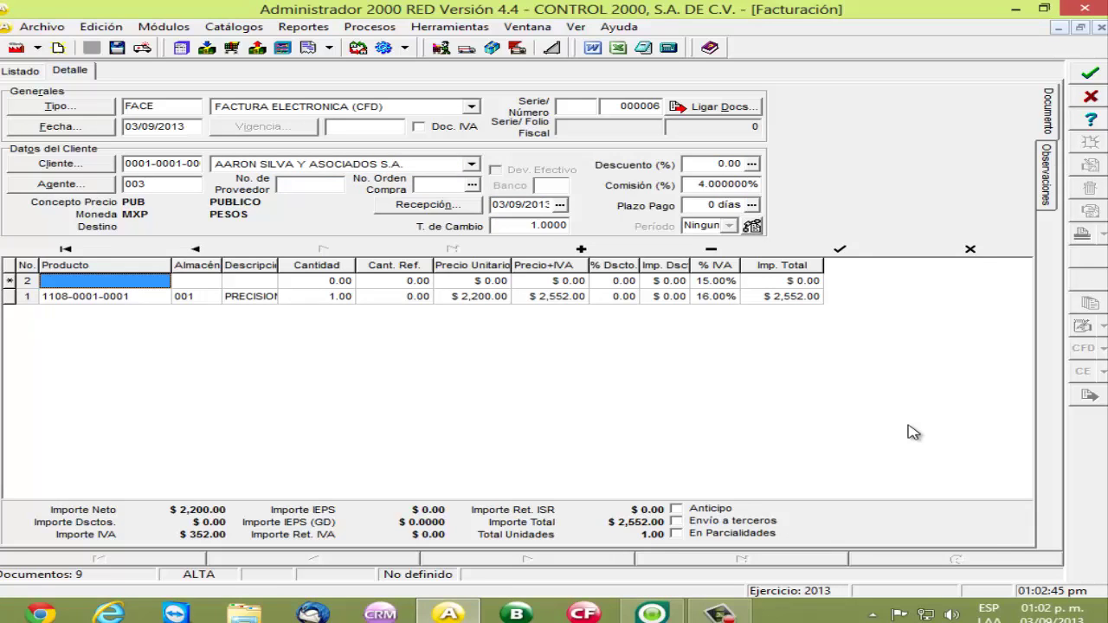
Step: Discard the empty product line and save the invoice, accepting agent 003 in the Multicomisionistas list
click(993, 253)
click(1089, 74)
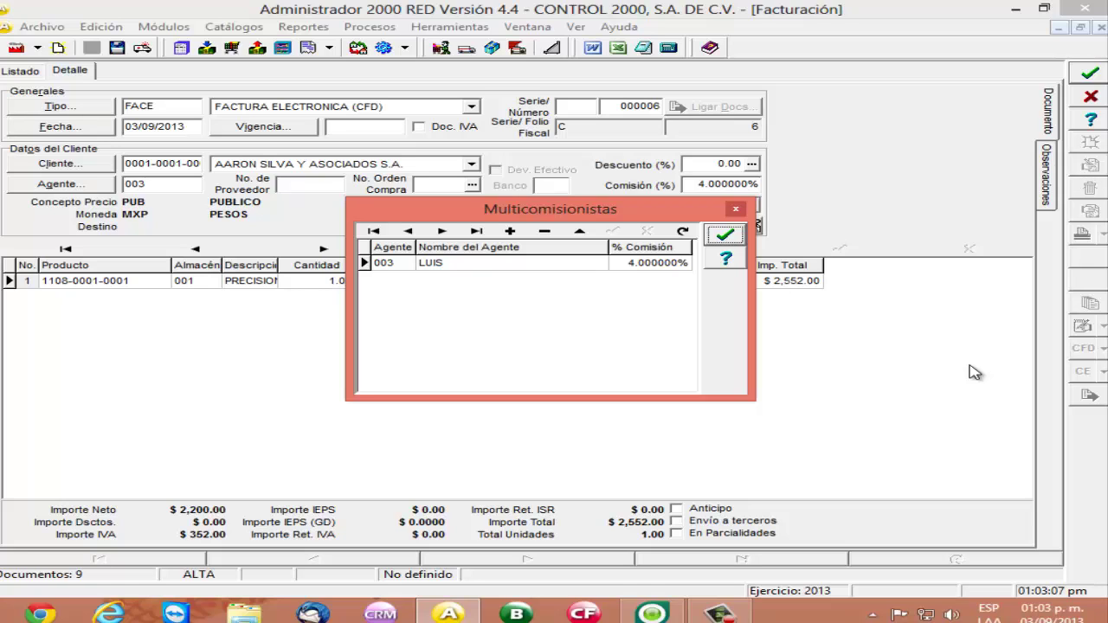
click(974, 372)
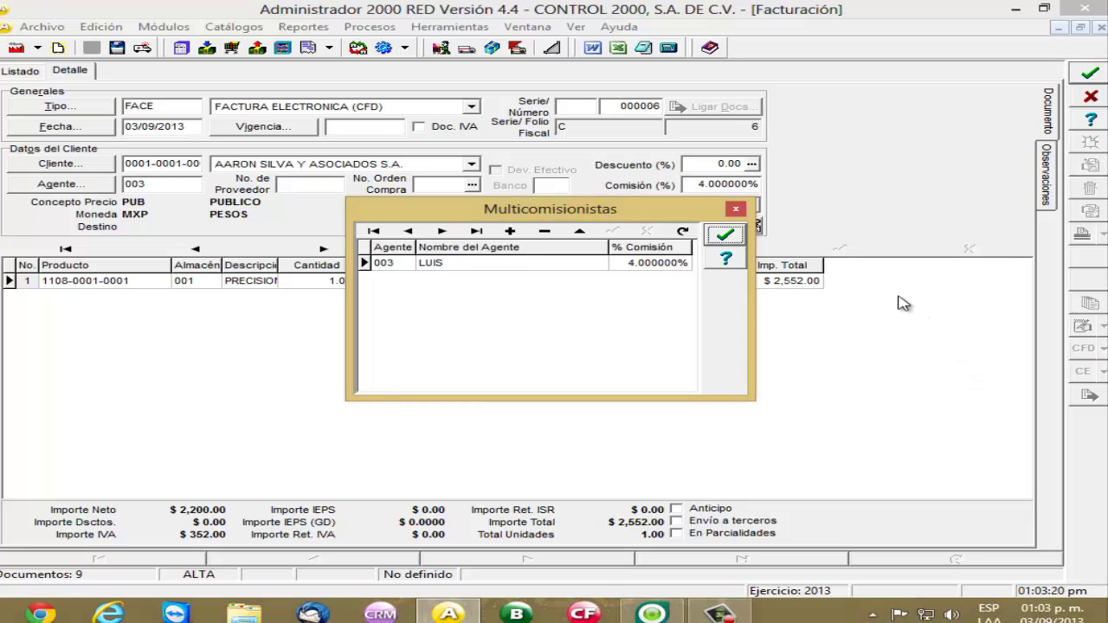
key(Return)
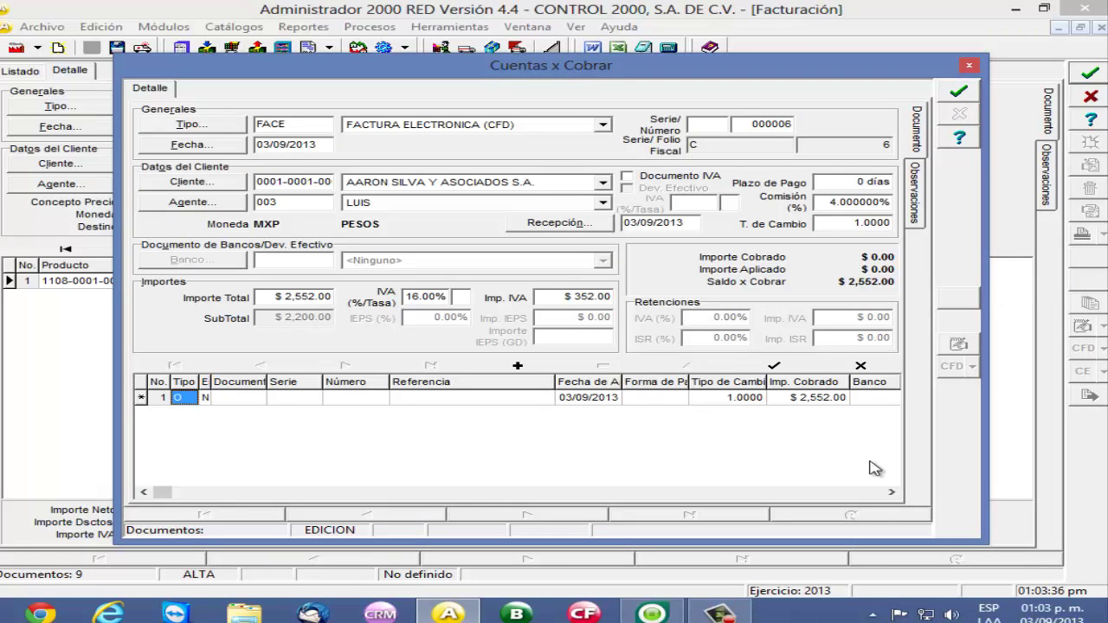
Step: Enter a collection line for the invoice with the reference "pago total" and payment form EFE
key(Return)
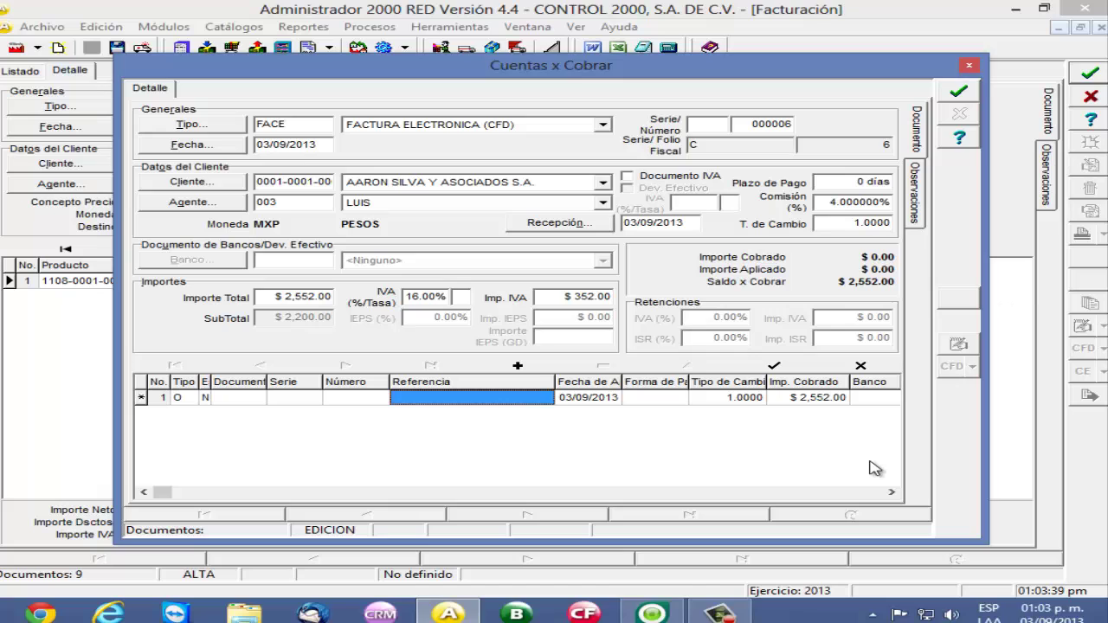
text(pago total)
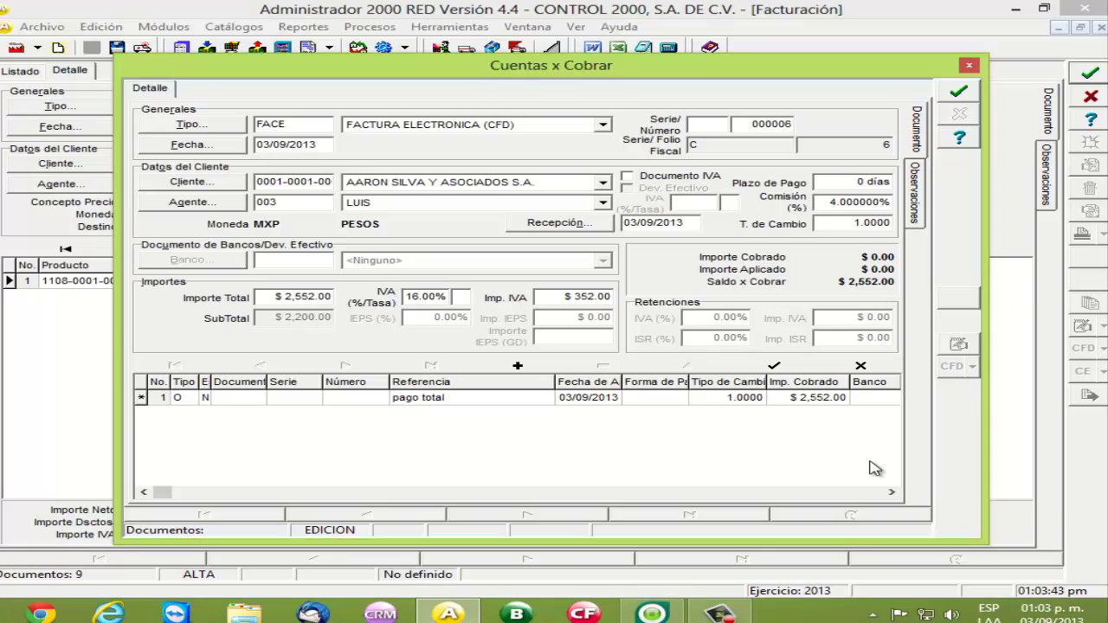
key(Return)
key(Return)
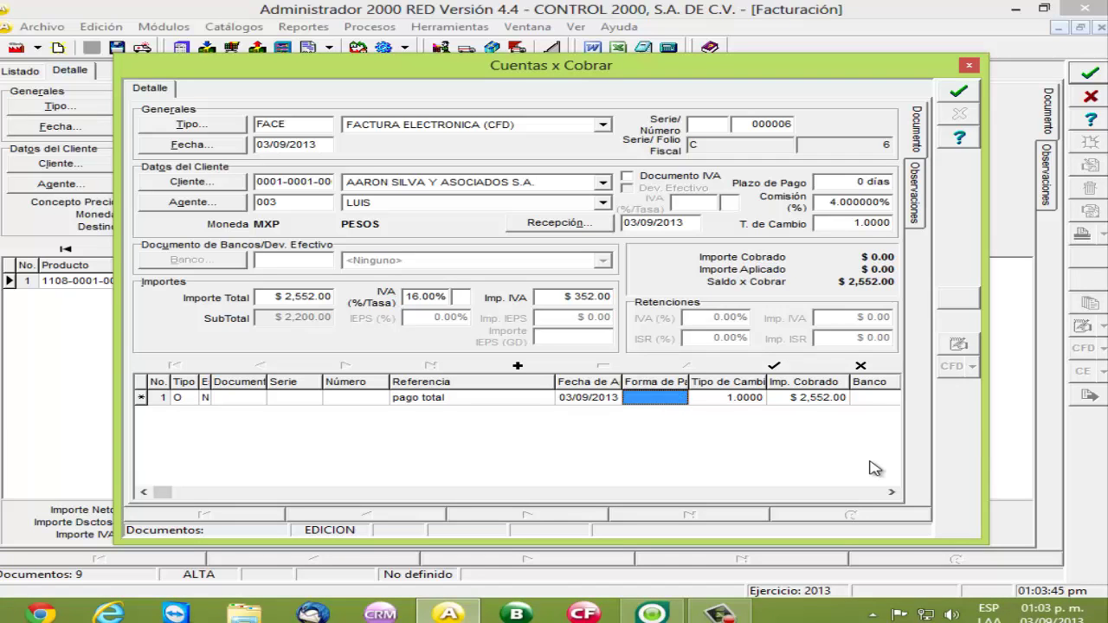
text(efe)
key(Return)
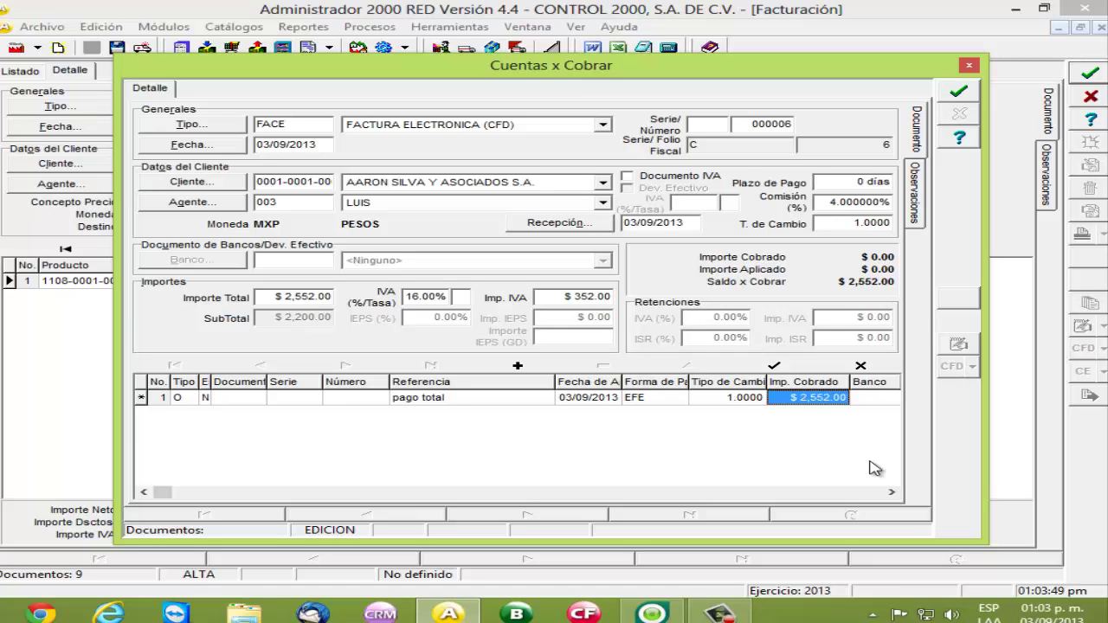
Step: Assign the bank BNC (BANCOMER) to the collection line and save the line
key(Return)
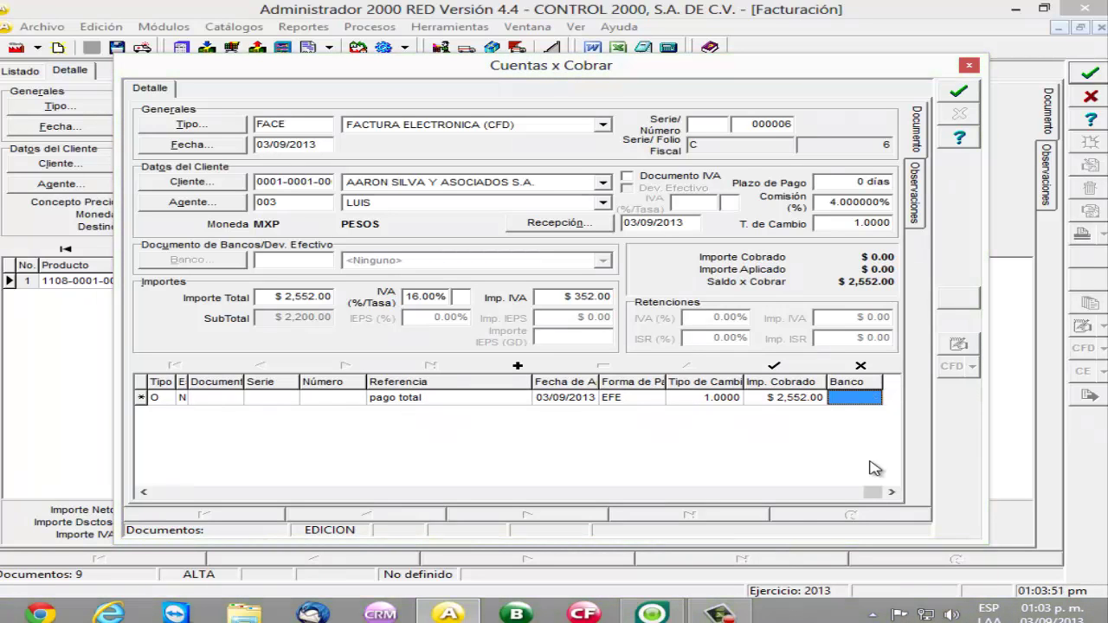
key(Return)
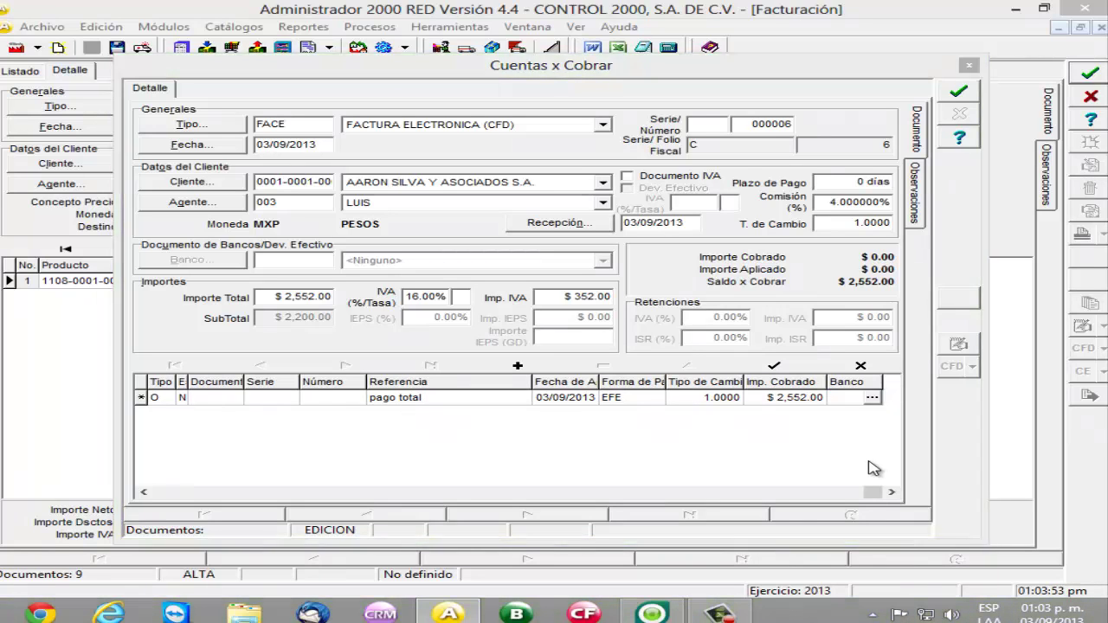
click(418, 192)
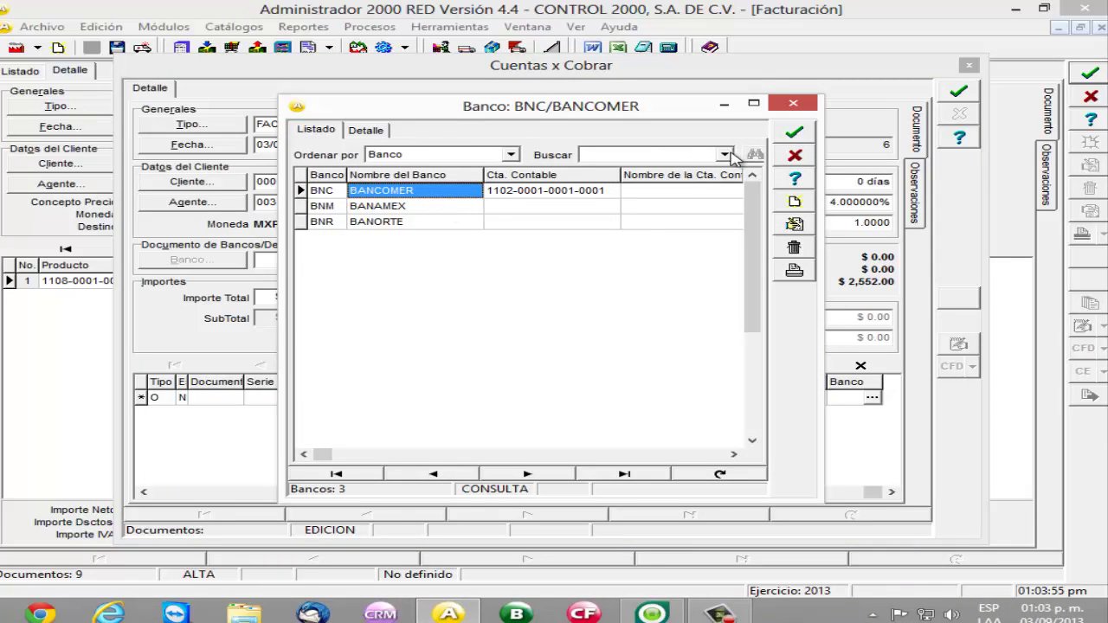
click(794, 133)
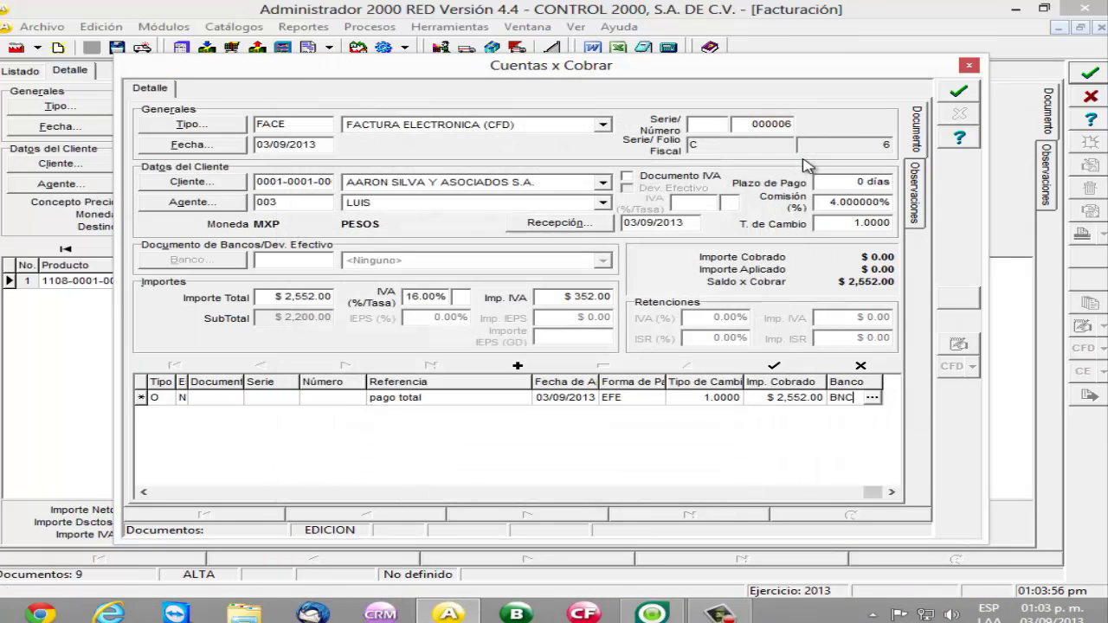
click(773, 364)
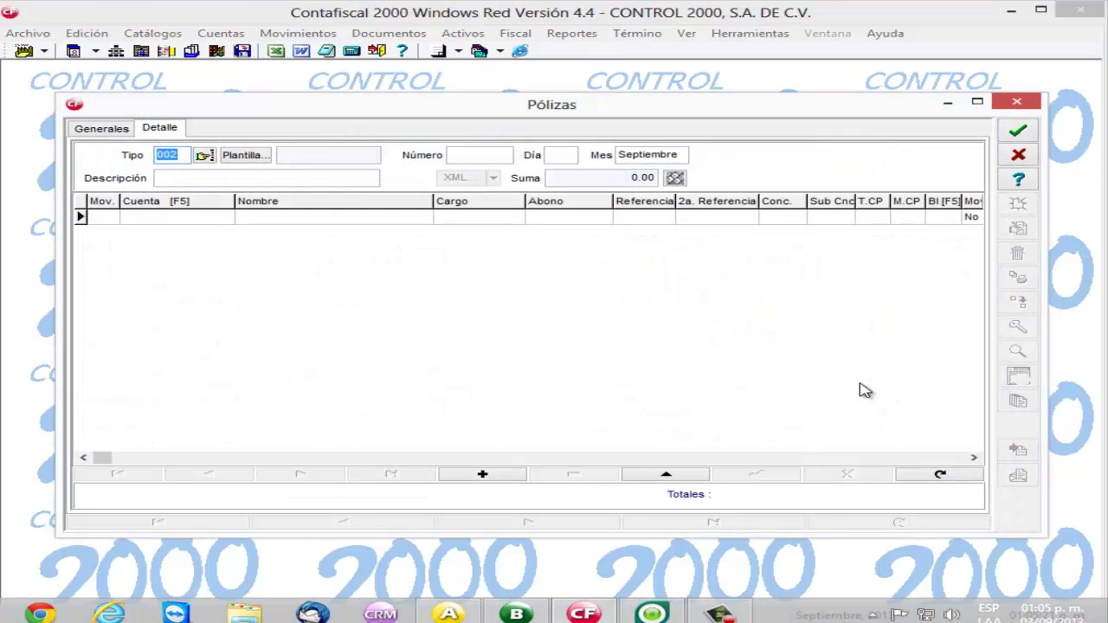
Step: Accept the type 002 income policy for the collection in Contafiscal and decline issuing the Abono in Bancos
key(Return)
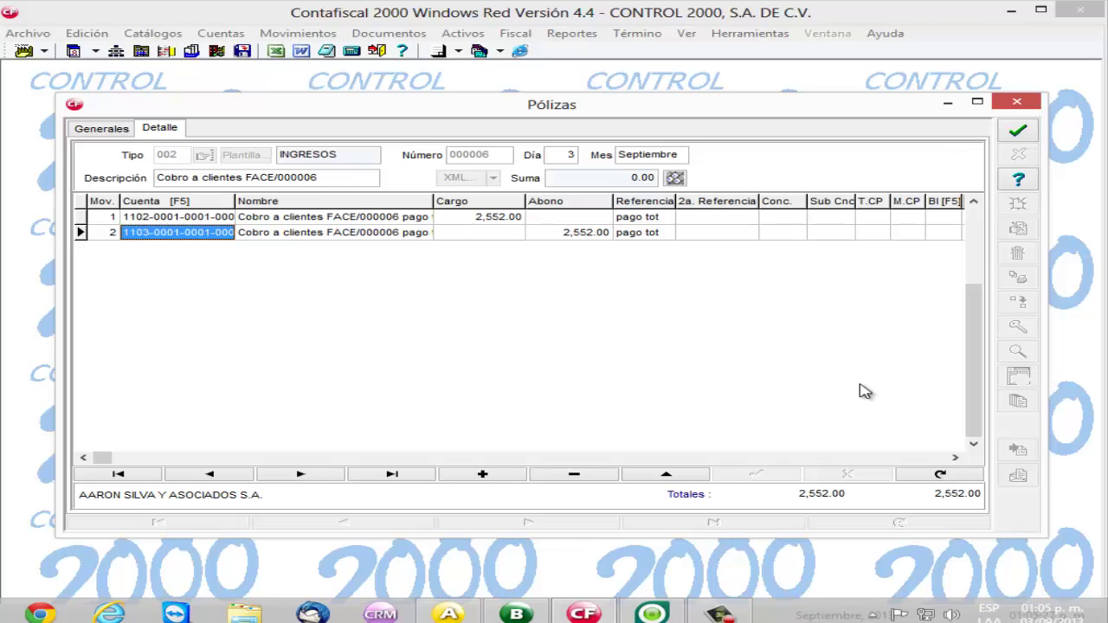
click(1032, 136)
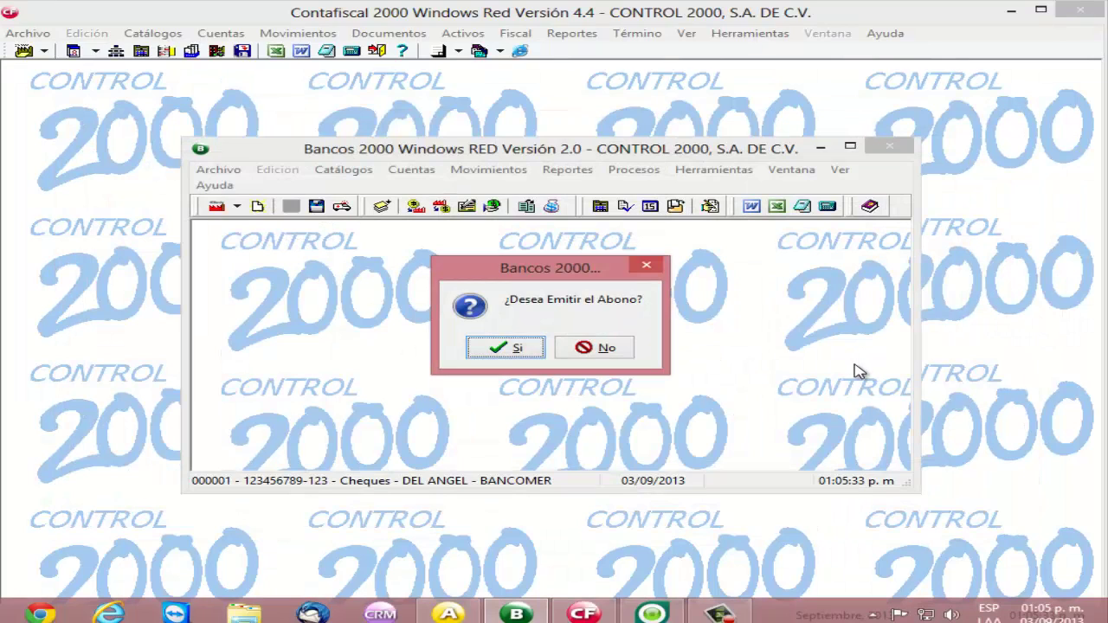
click(624, 354)
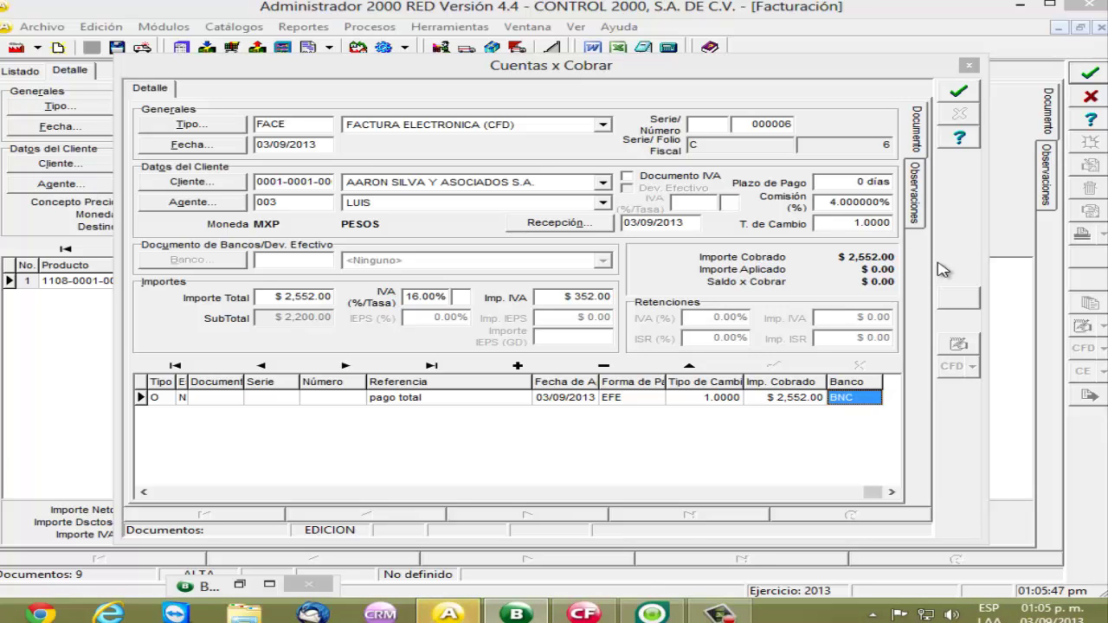
Step: Confirm the Cuentas x Cobrar document, return to the invoice list and close Facturación
click(969, 97)
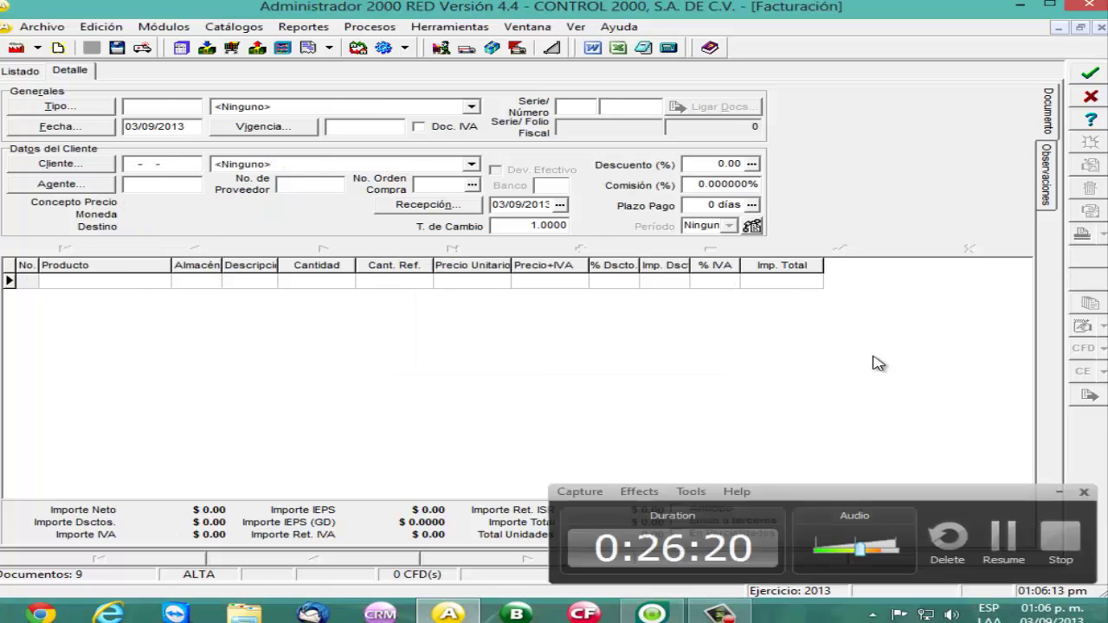
key(F9)
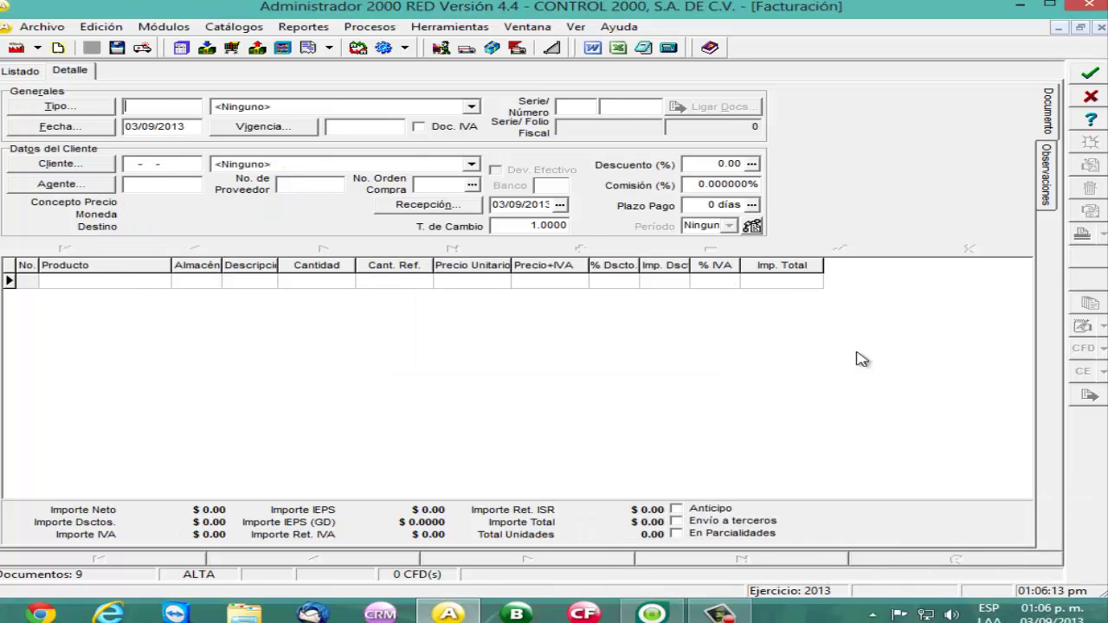
click(32, 77)
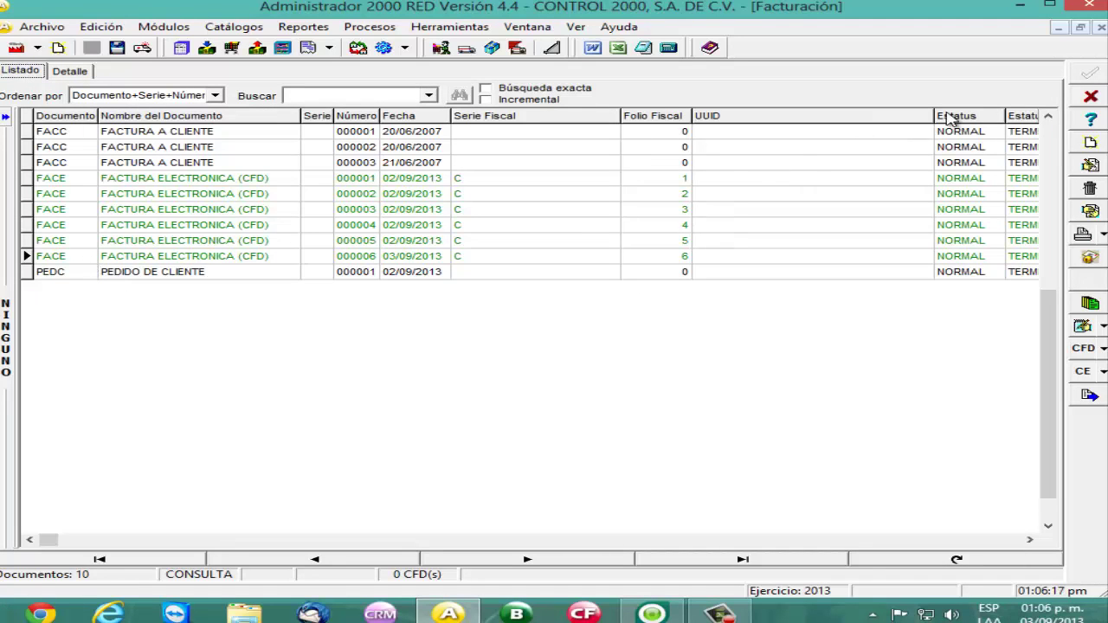
click(1091, 97)
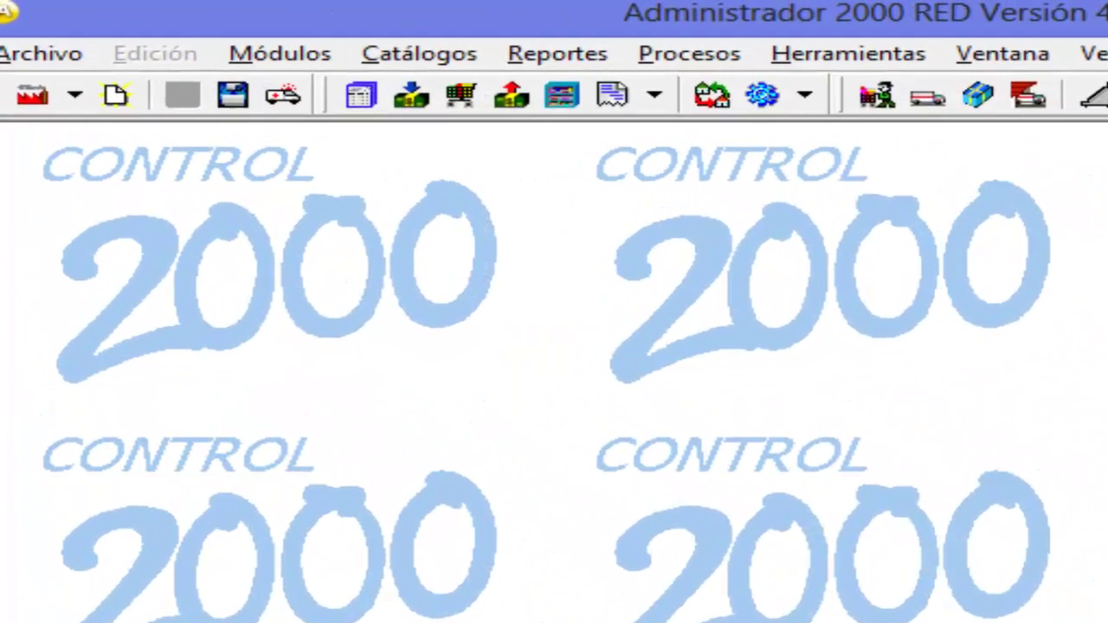
Step: Reopen the Agentes de Venta catalog to view the registered agents
key(alt+c)
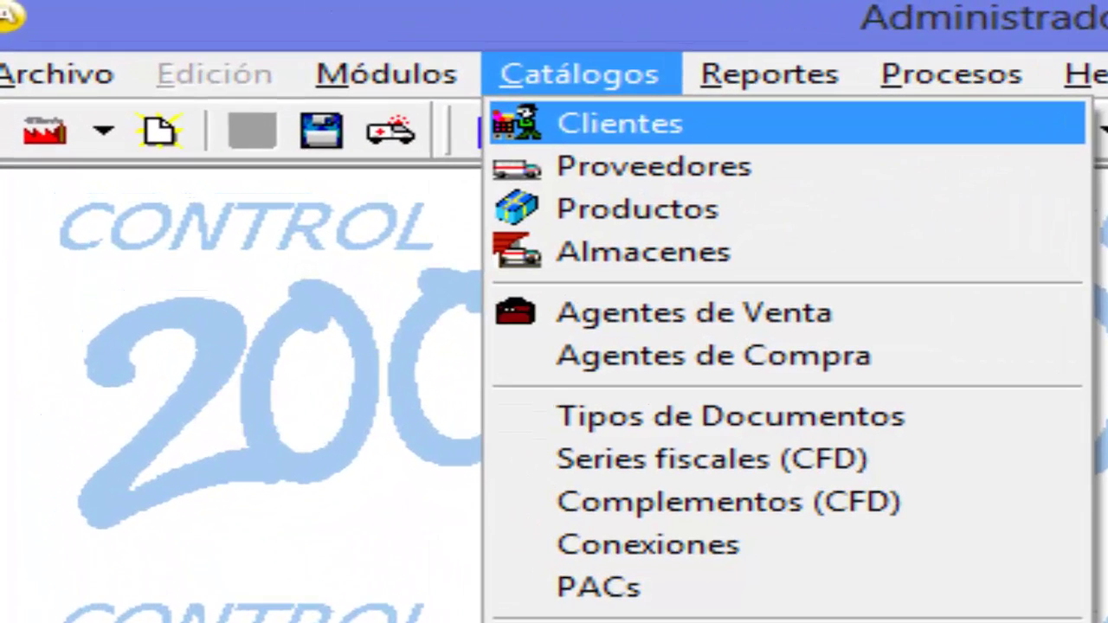
key(Down)
key(Down)
key(Down)
key(Down)
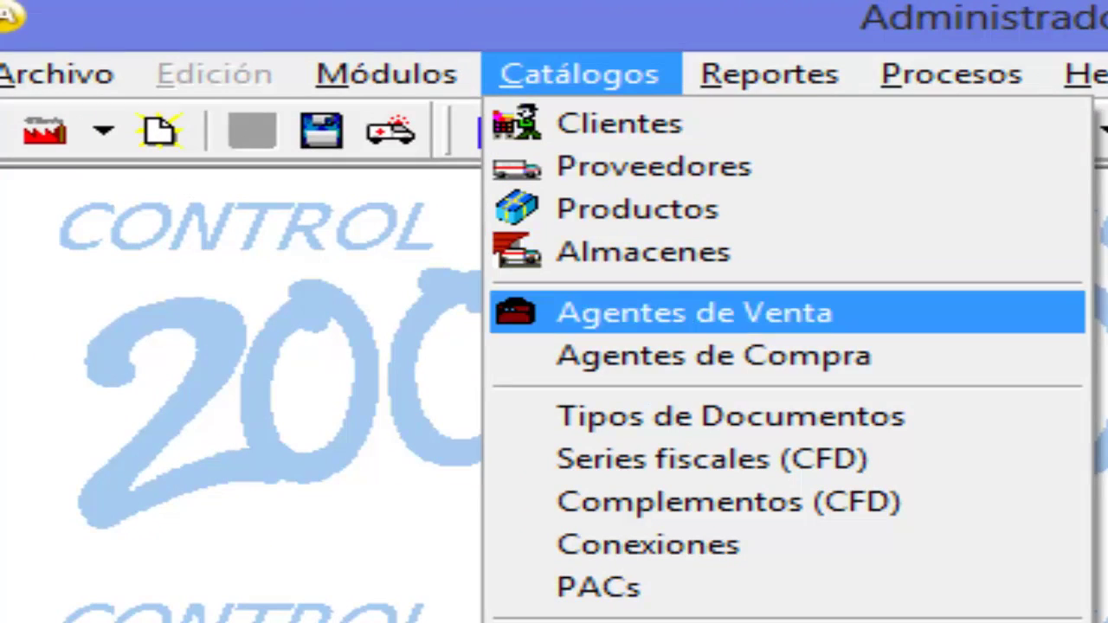
key(Return)
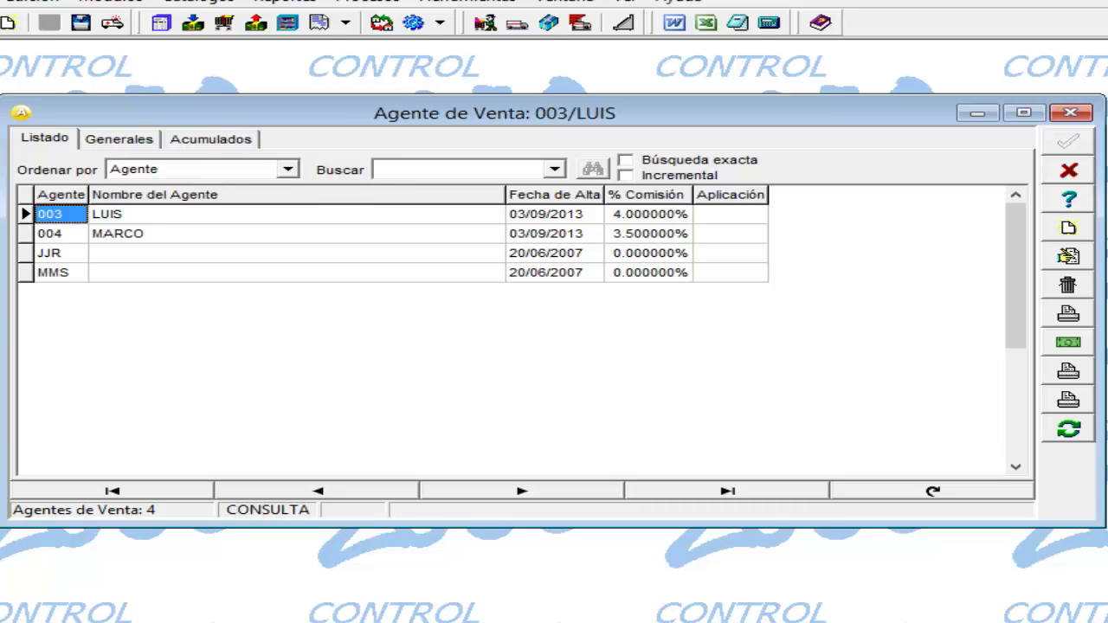
Step: Preview the Auxiliar de Comisiones report for agents 003 to 004 with all dates, and close the preview
click(1067, 400)
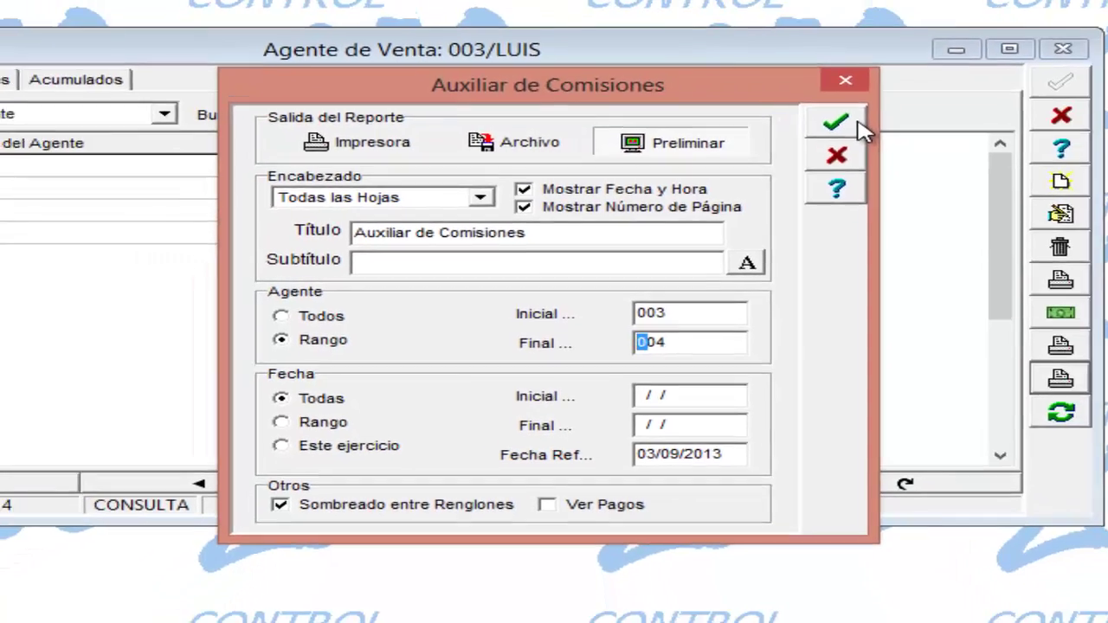
click(919, 74)
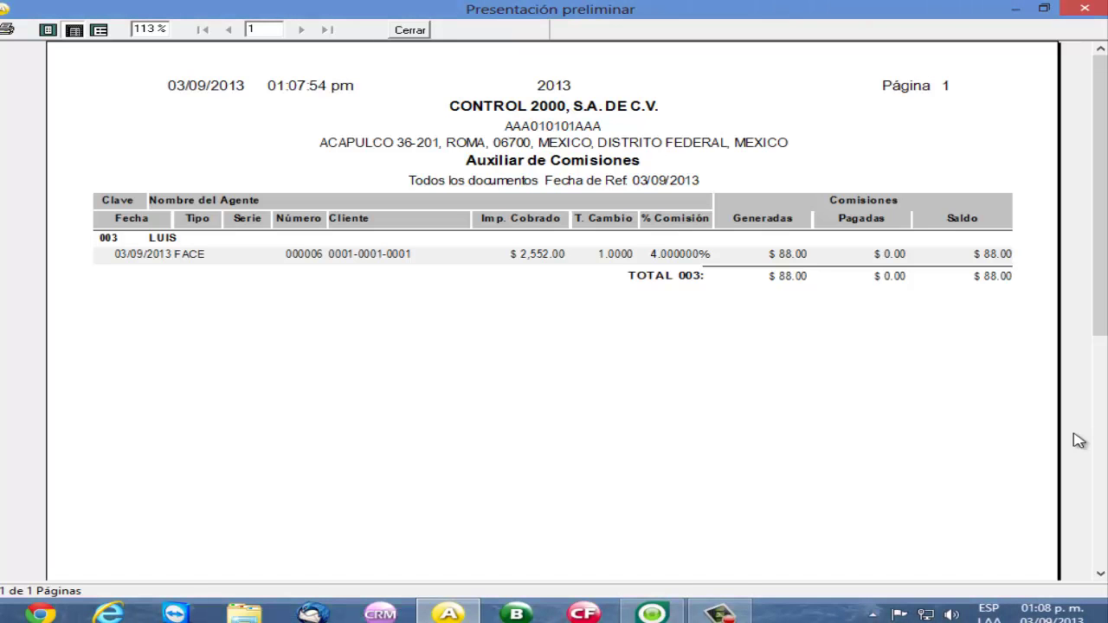
click(410, 29)
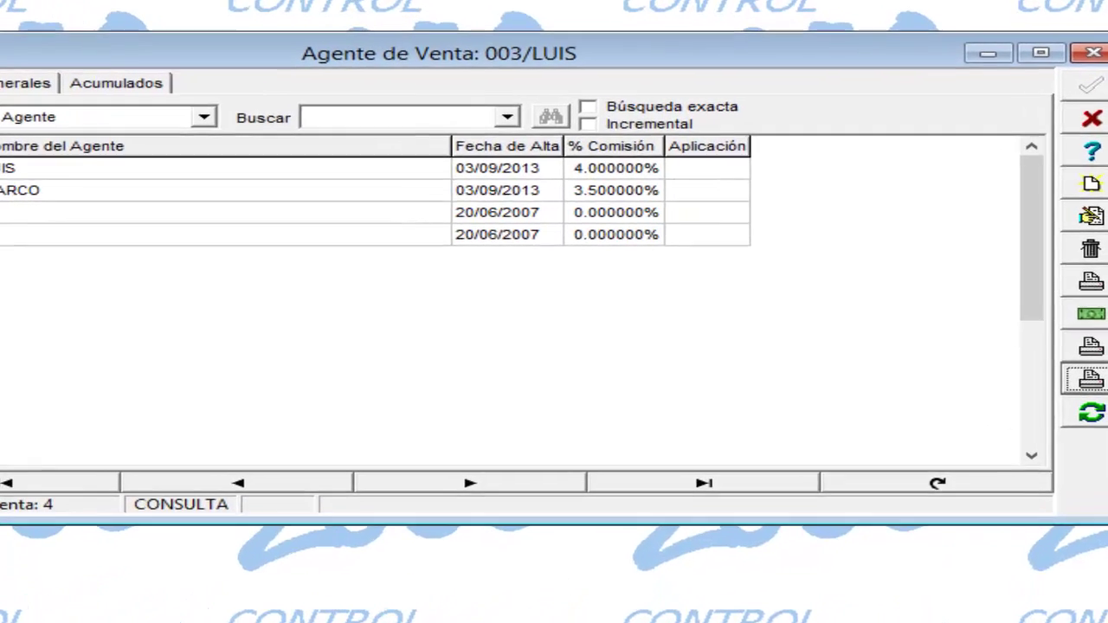
Step: Open agent 003's commissions and enter a payment of $70.00 dated 03/09/2013 for the FACE document
click(1072, 301)
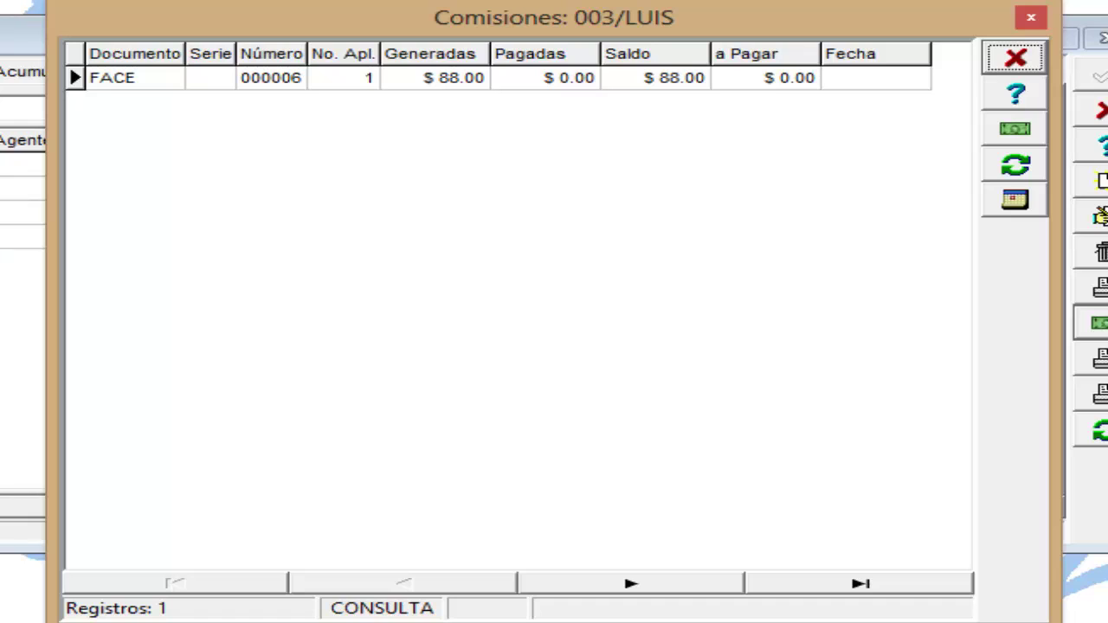
click(166, 84)
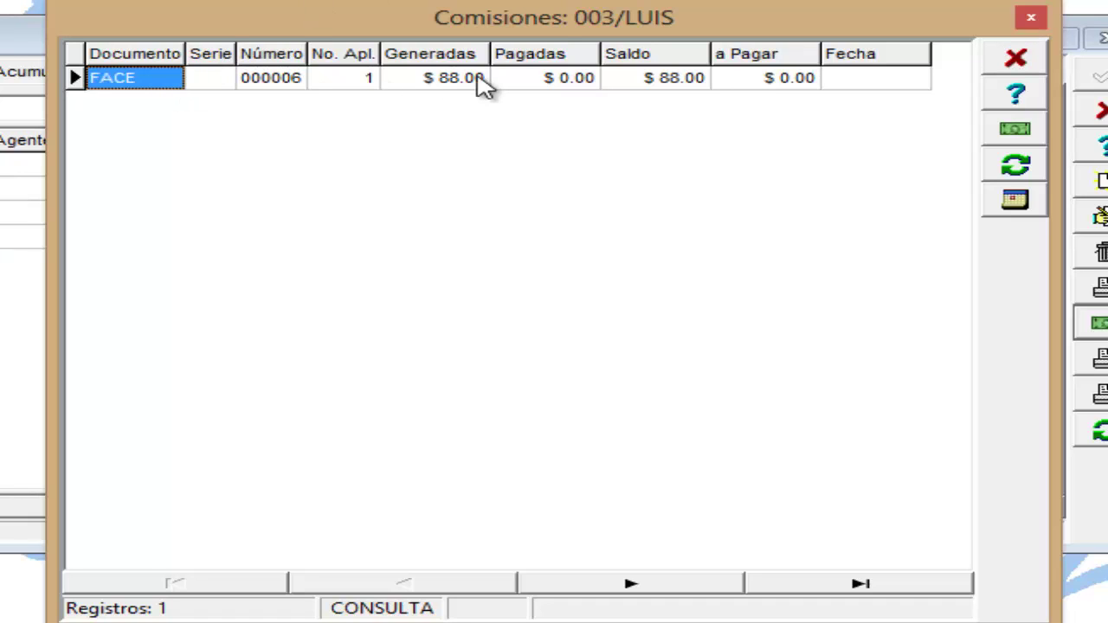
click(1039, 138)
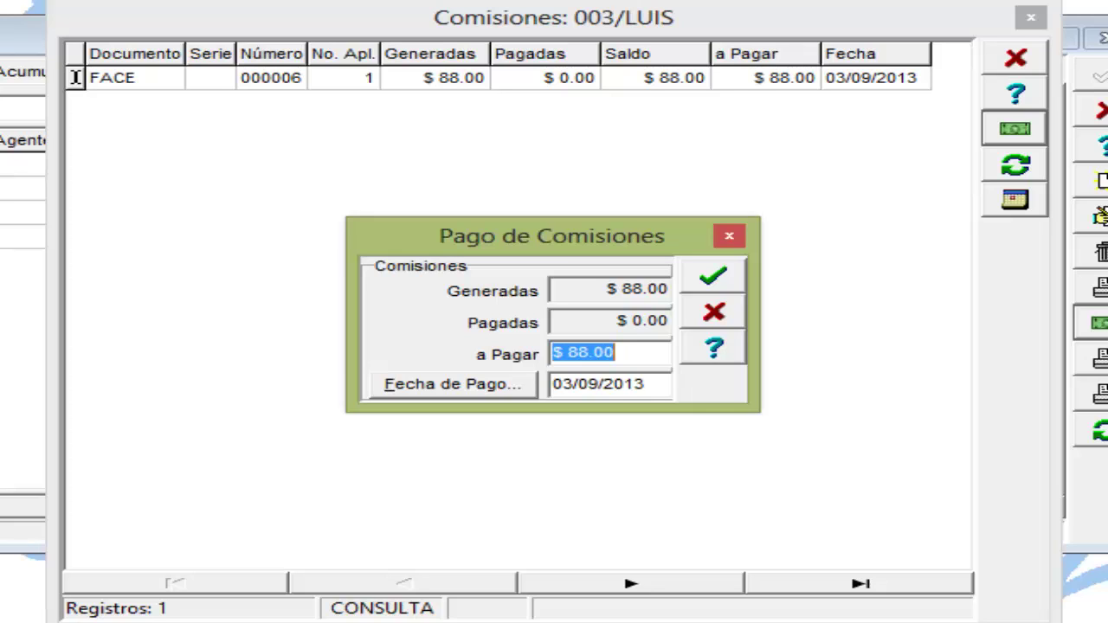
key(BackSpace)
text(7)
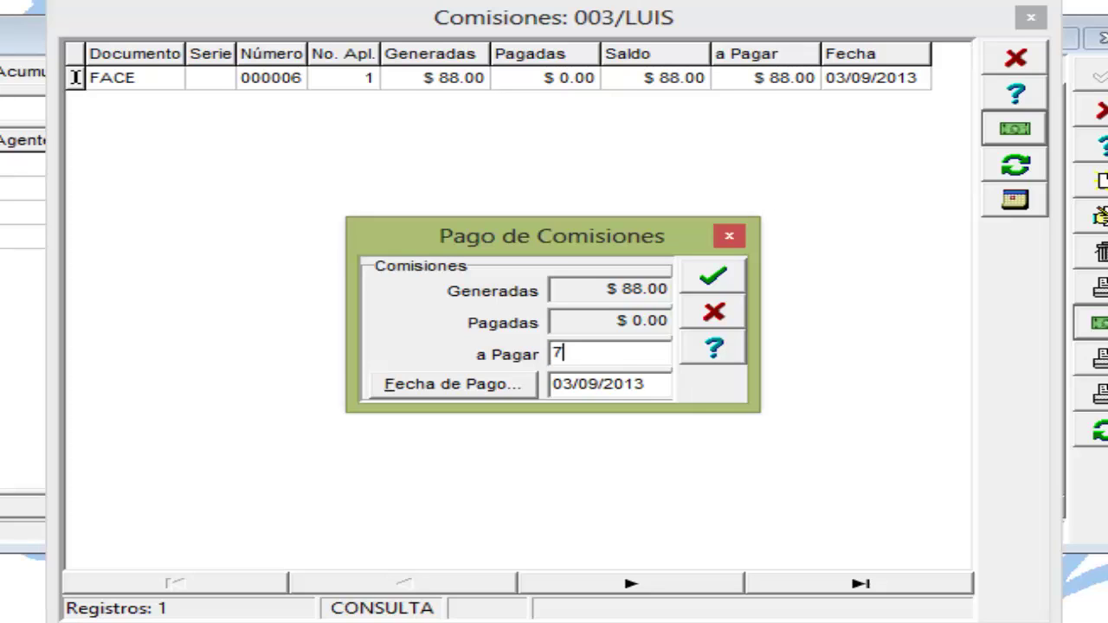
text(0.)
key(Tab)
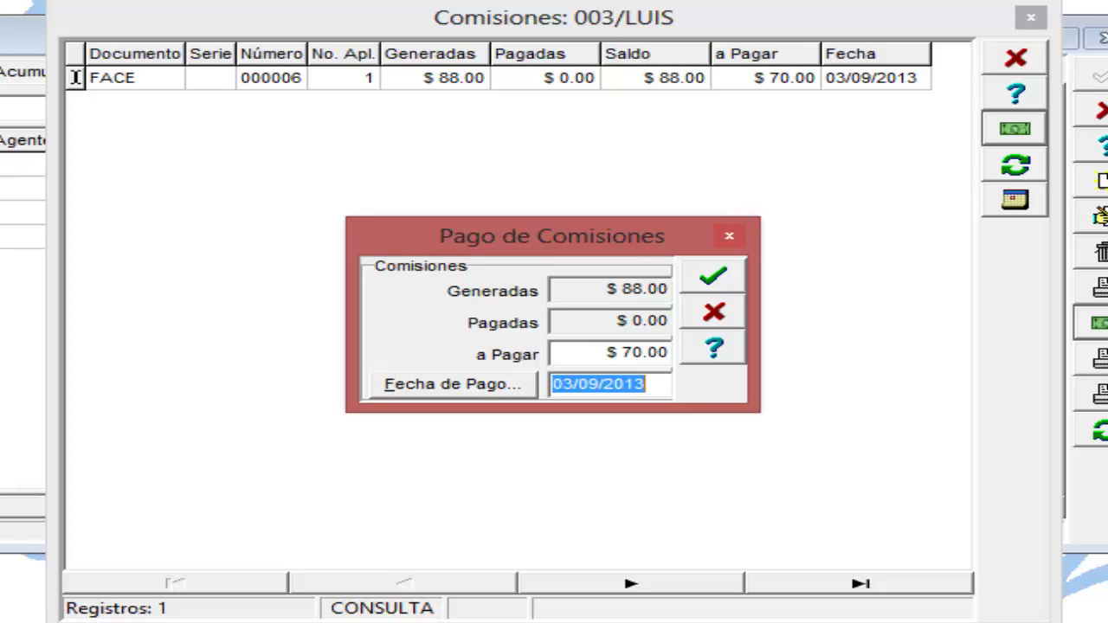
click(734, 287)
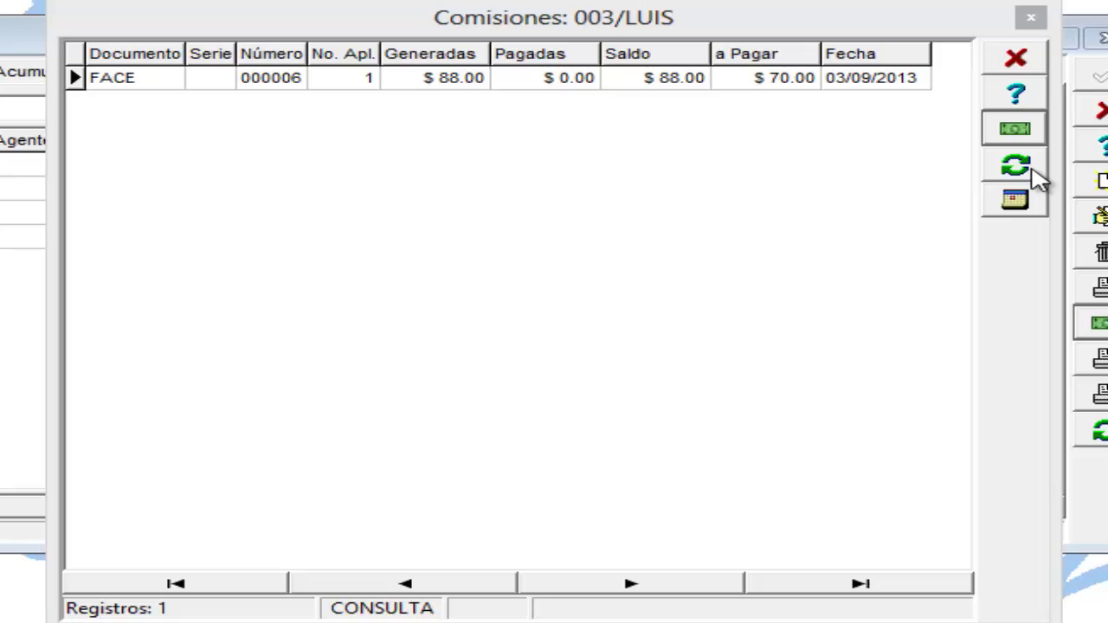
Step: Perform the closing of the FACE document's commission payment, confirm it, and exit agent 003's commissions
click(1037, 175)
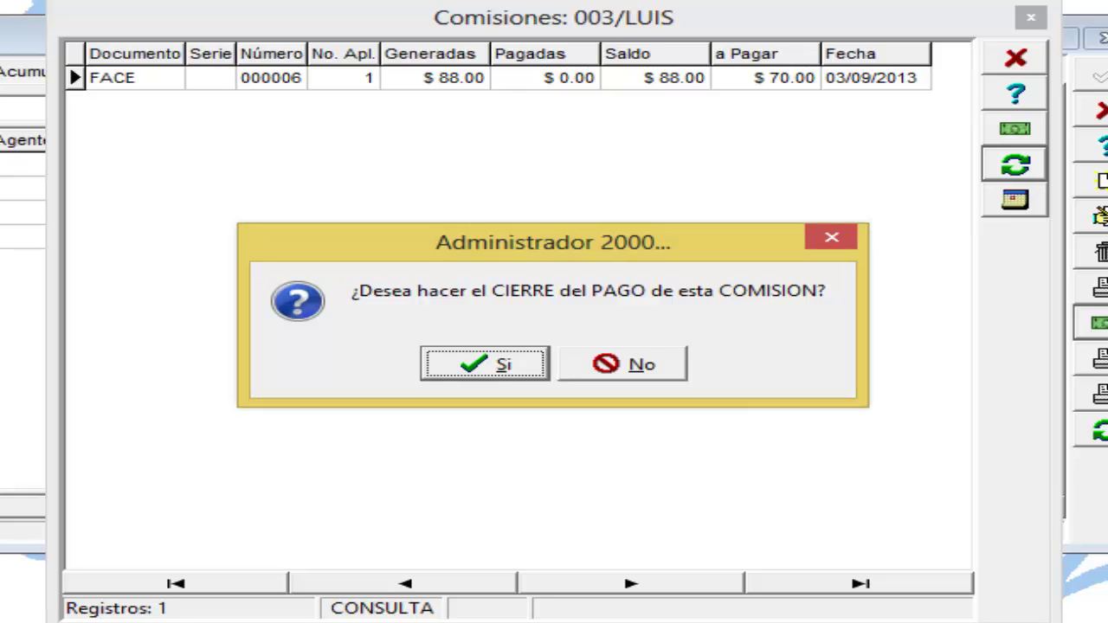
click(533, 374)
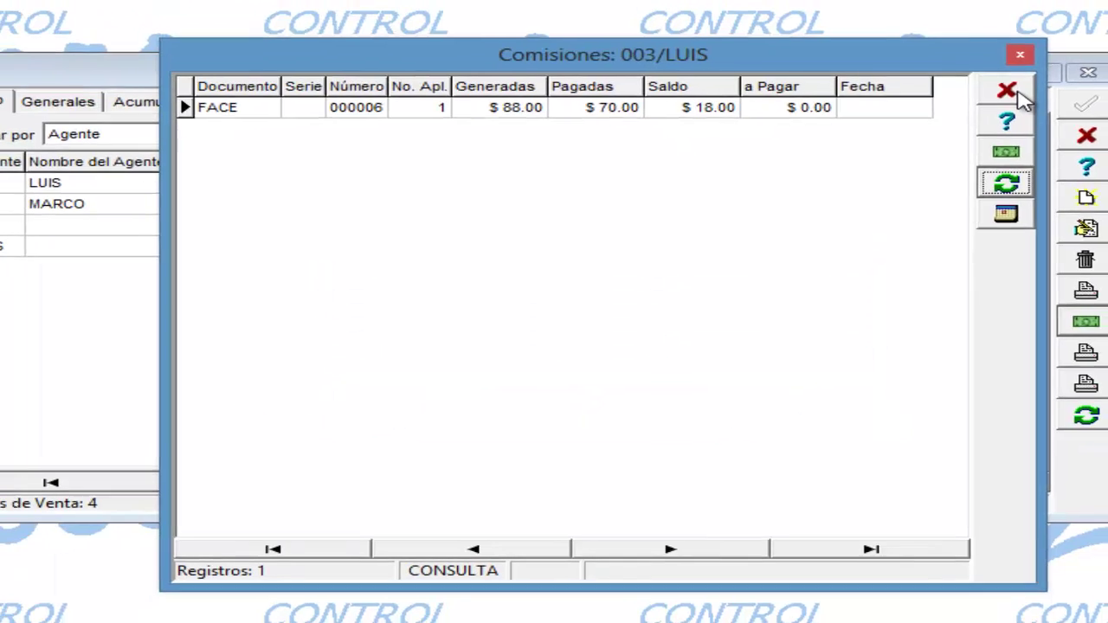
click(1015, 57)
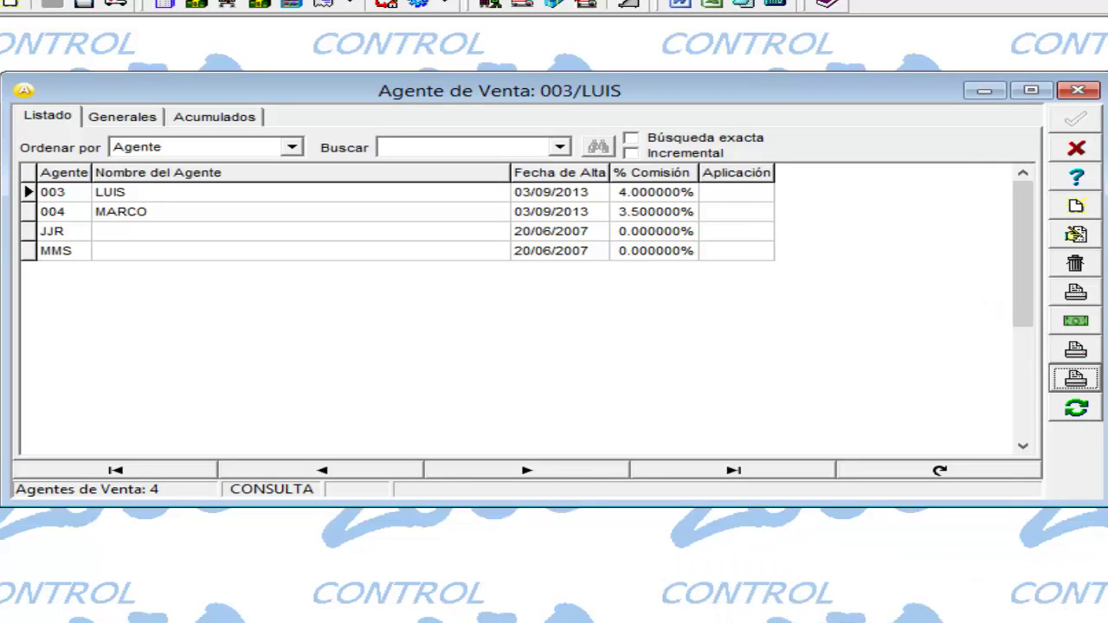
Step: Preview the Auxiliar de Comisiones report again for all agents and all dates
click(1092, 387)
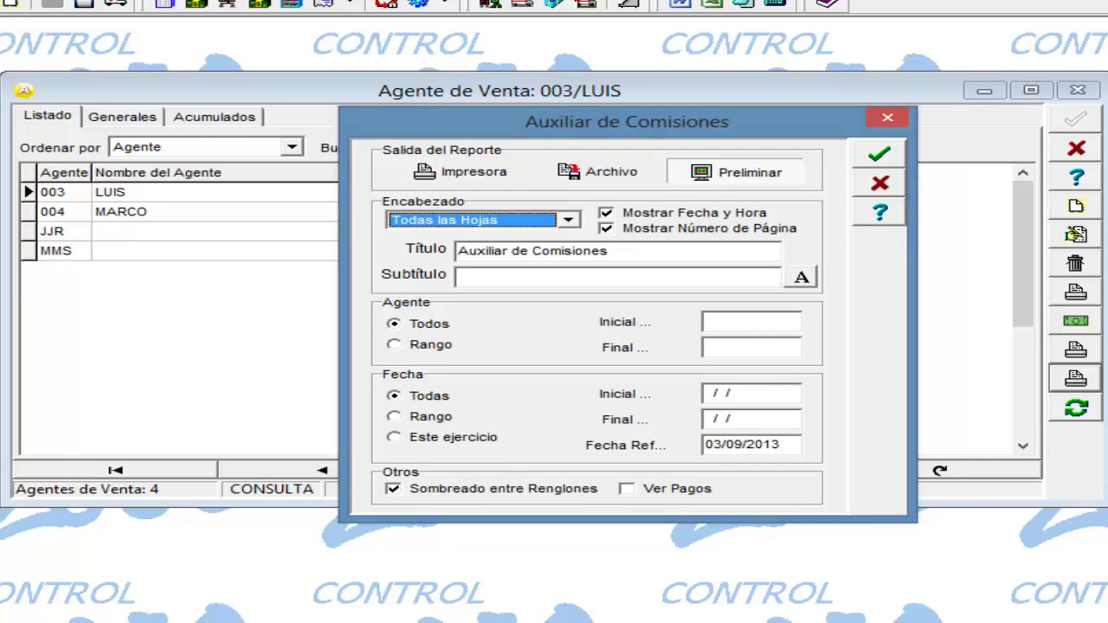
click(901, 166)
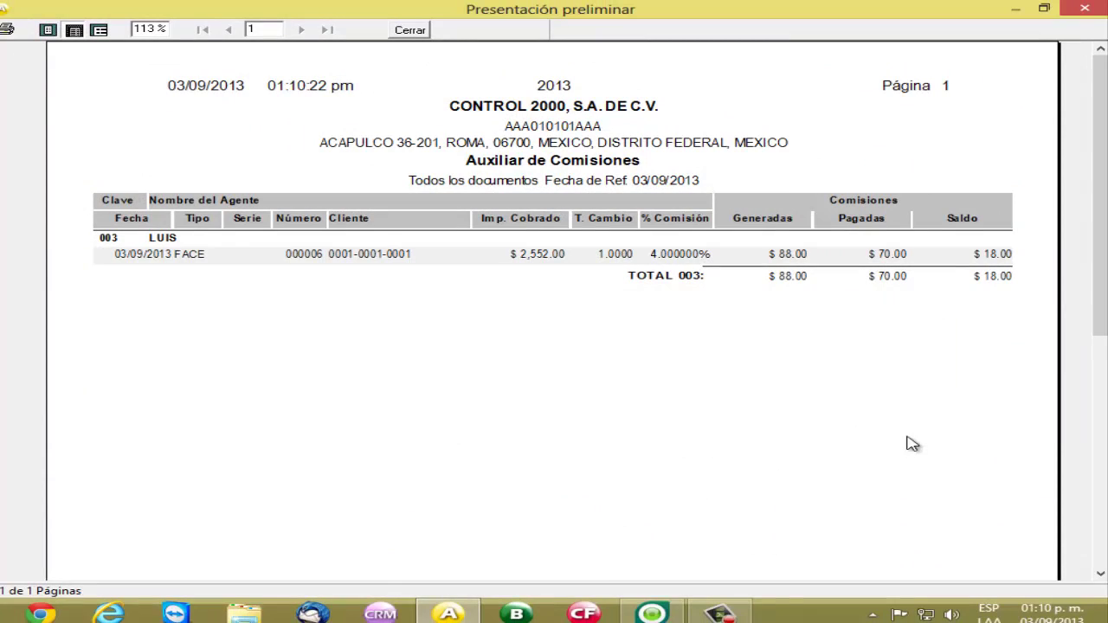